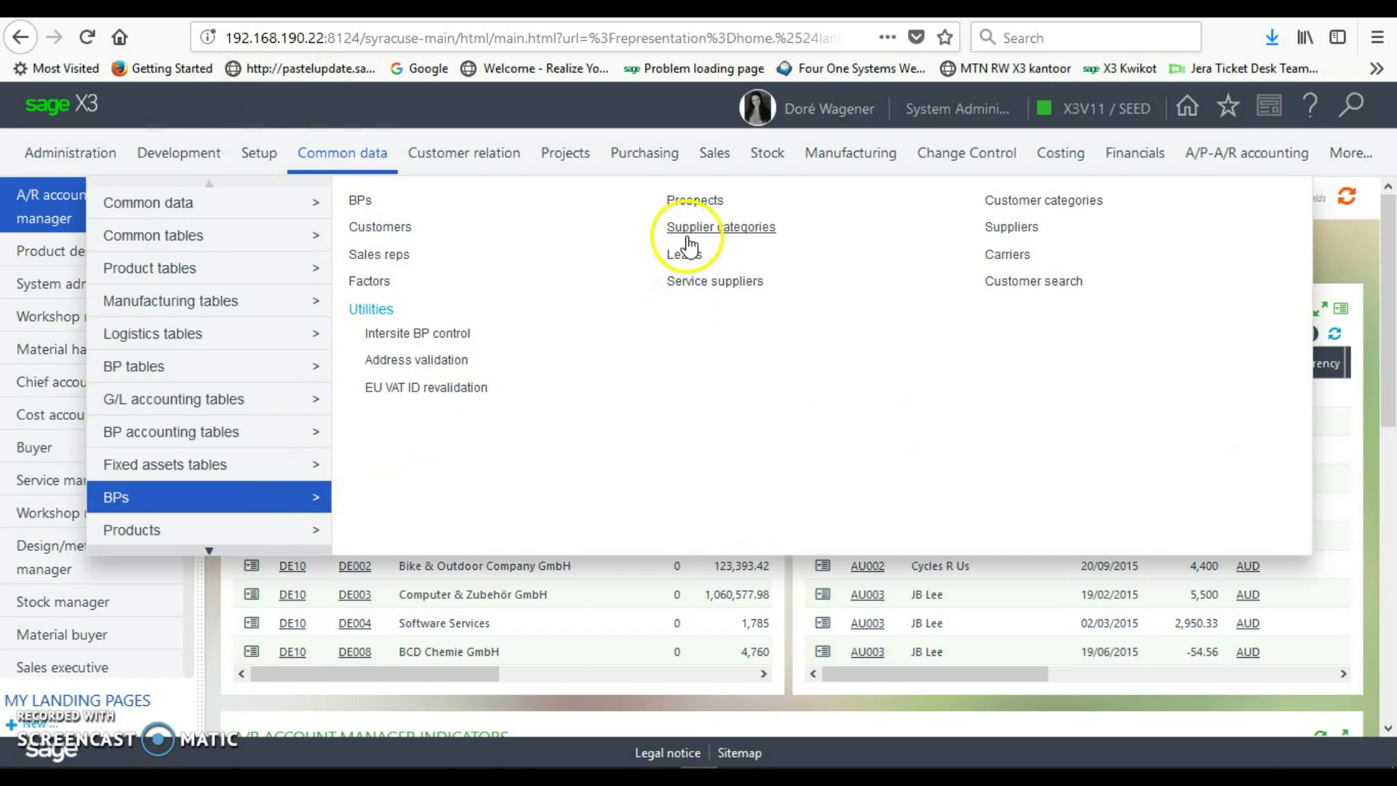
# Step: Start a new supplier category with code SPA and description "Spares Supplier ZA"
pyautogui.click(697, 231)
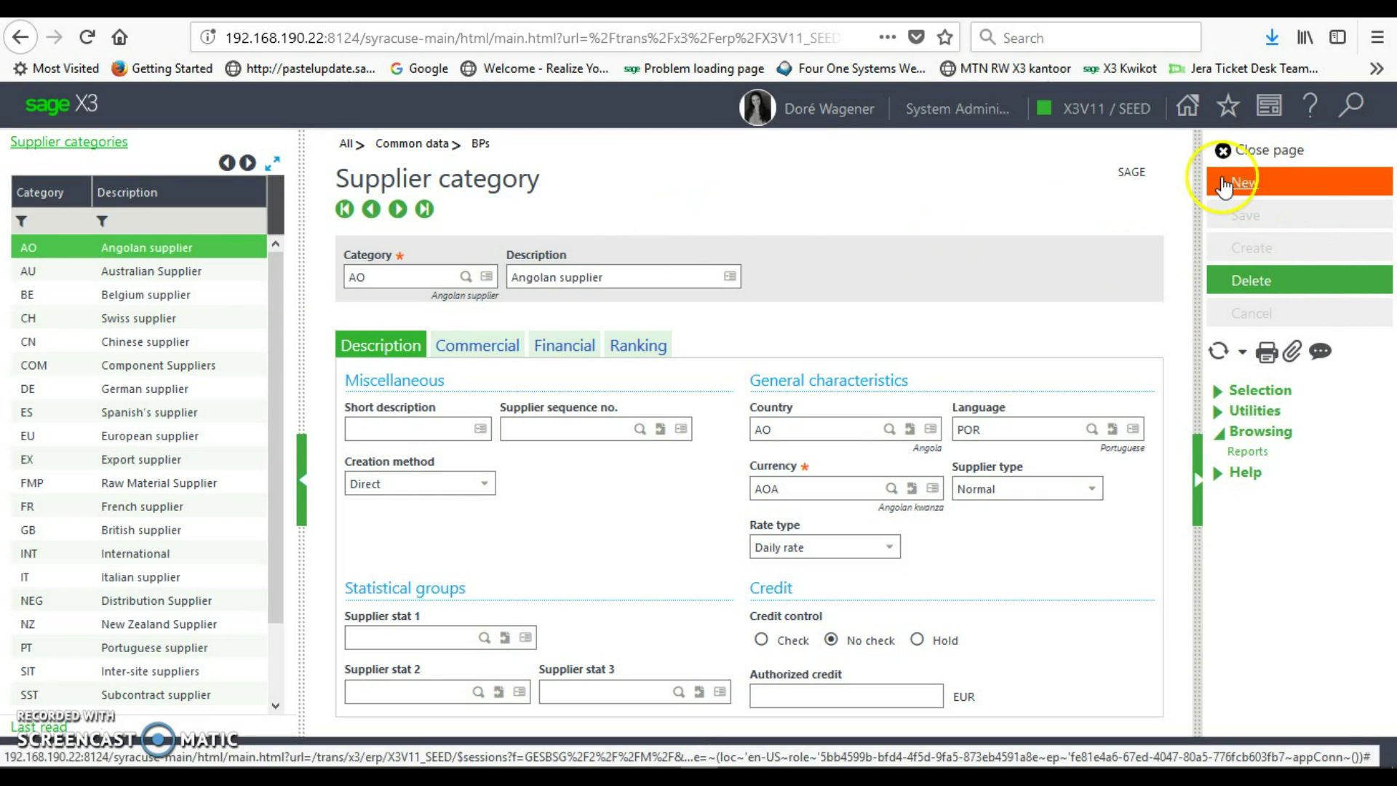
pyautogui.click(1224, 184)
pyautogui.click(445, 274)
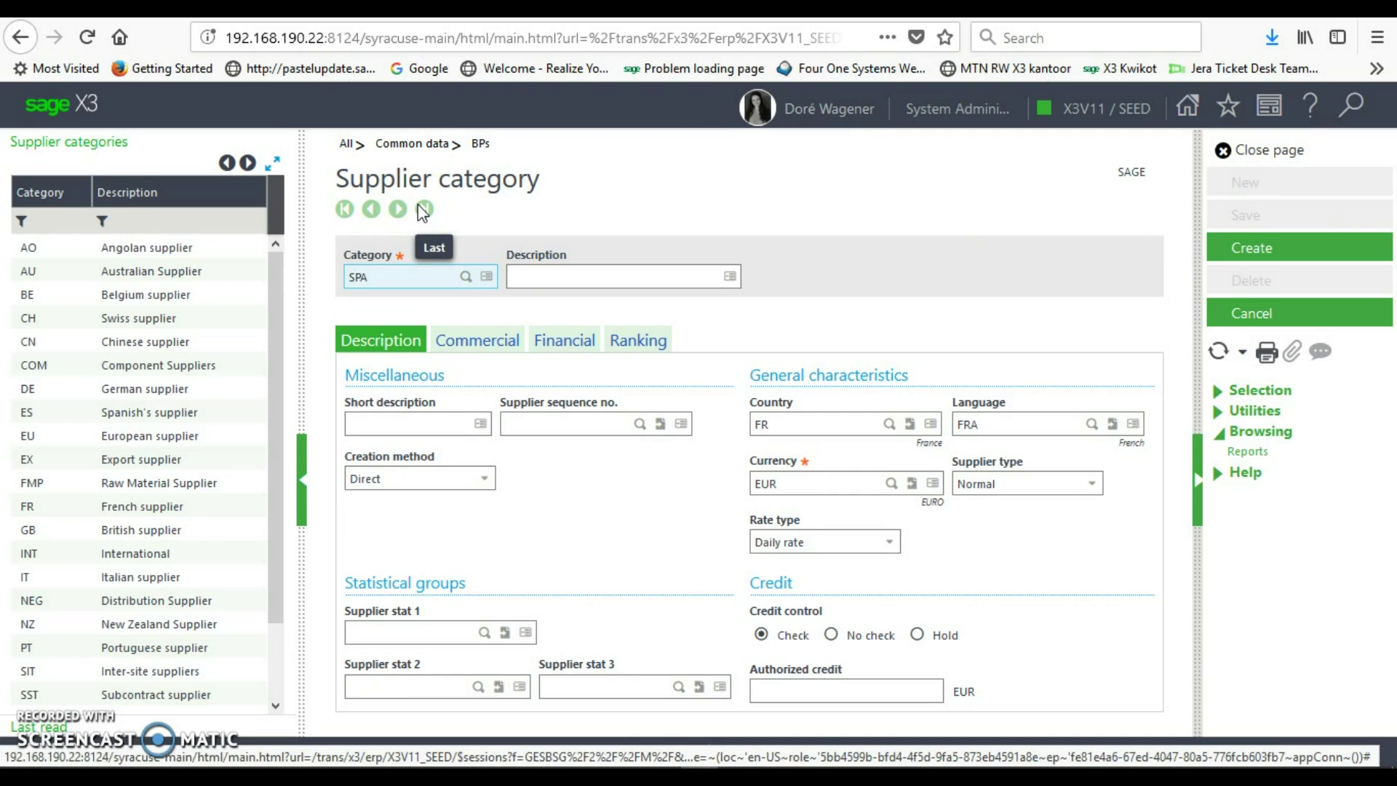
pyautogui.press('Tab')
pyautogui.write('Spa')
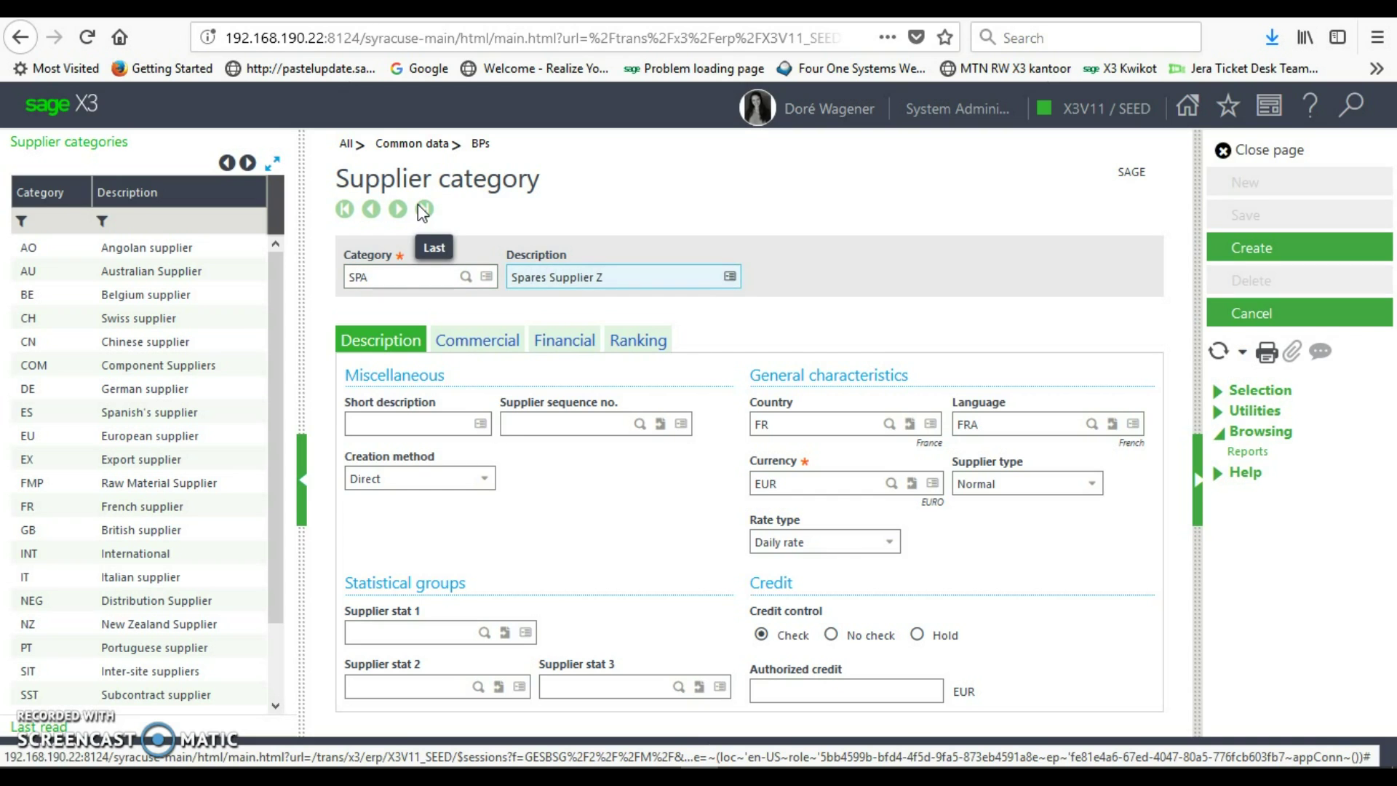
# Step: Set the short description of the new supplier category to SPA
pyautogui.click(412, 425)
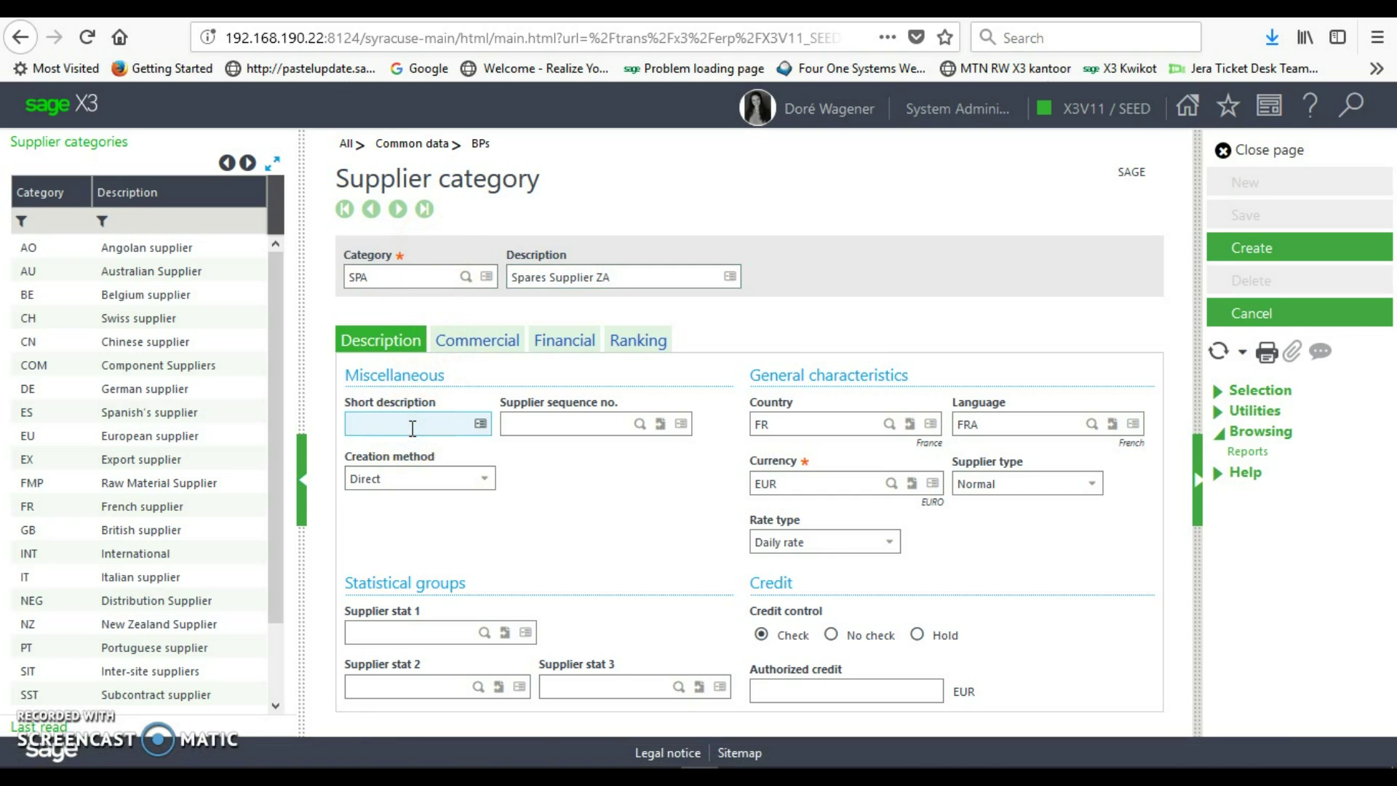
pyautogui.press('Tab')
pyautogui.press('Tab')
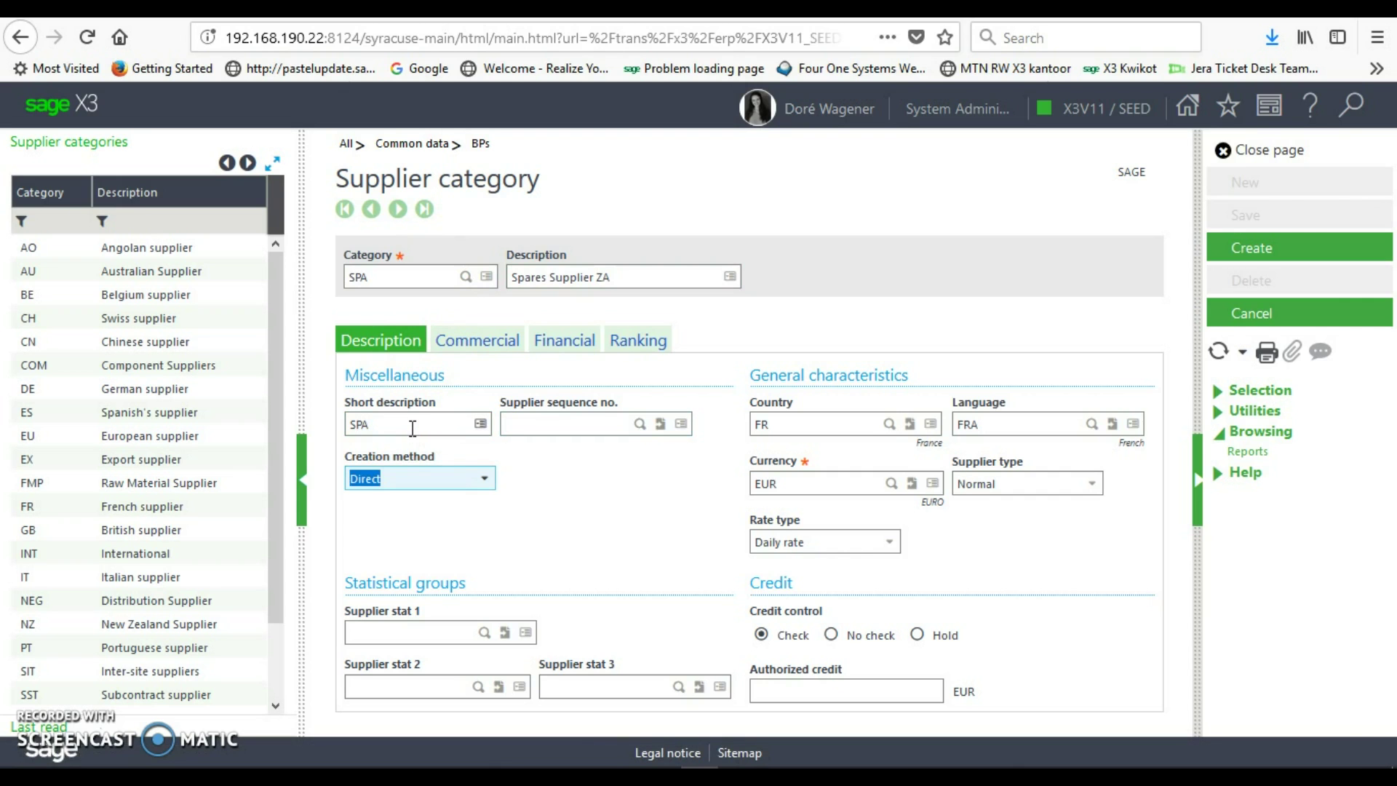
# Step: Set the supplier category's country to ZA in the general characteristics
pyautogui.press('Tab')
pyautogui.write('ZA')
pyautogui.press('Tab')
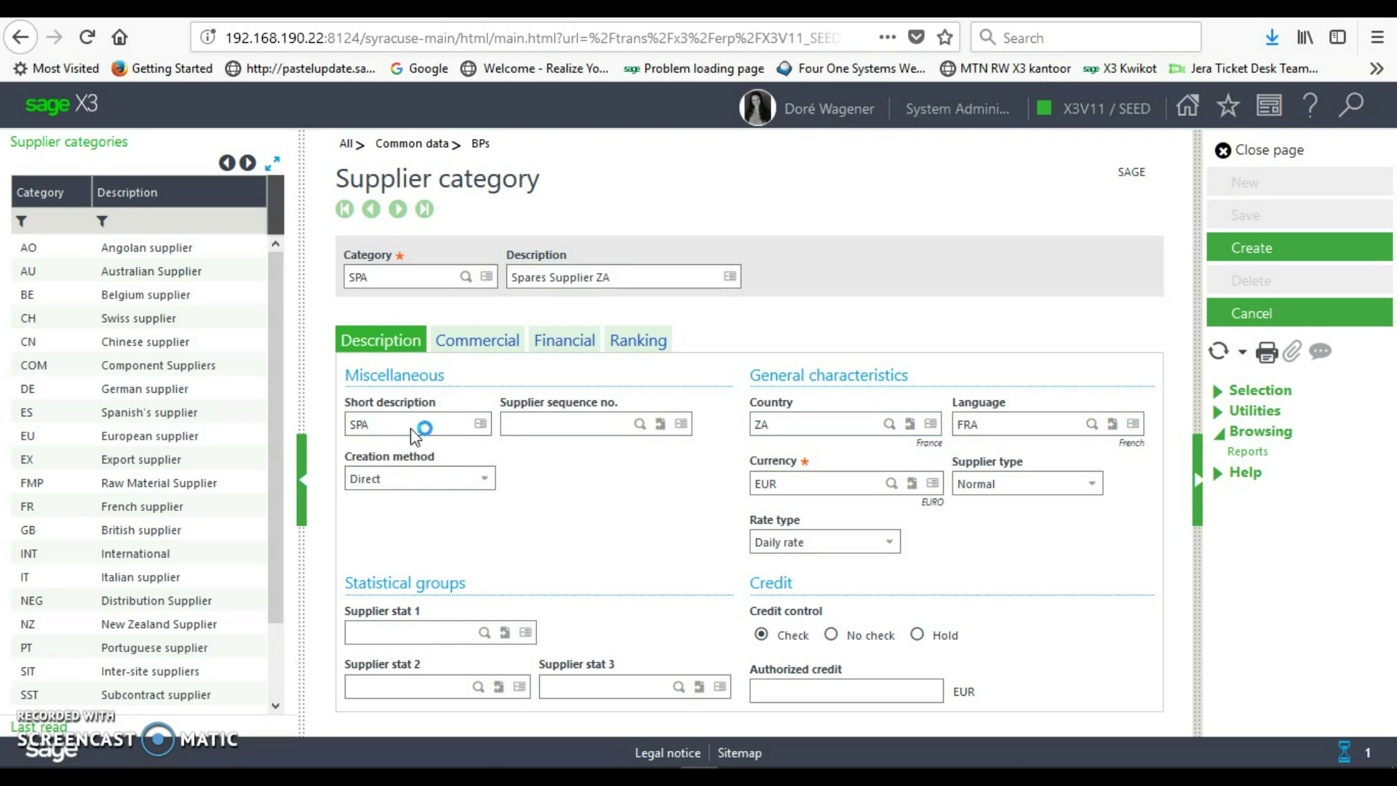
pyautogui.hotkey('shift', 'Tab')
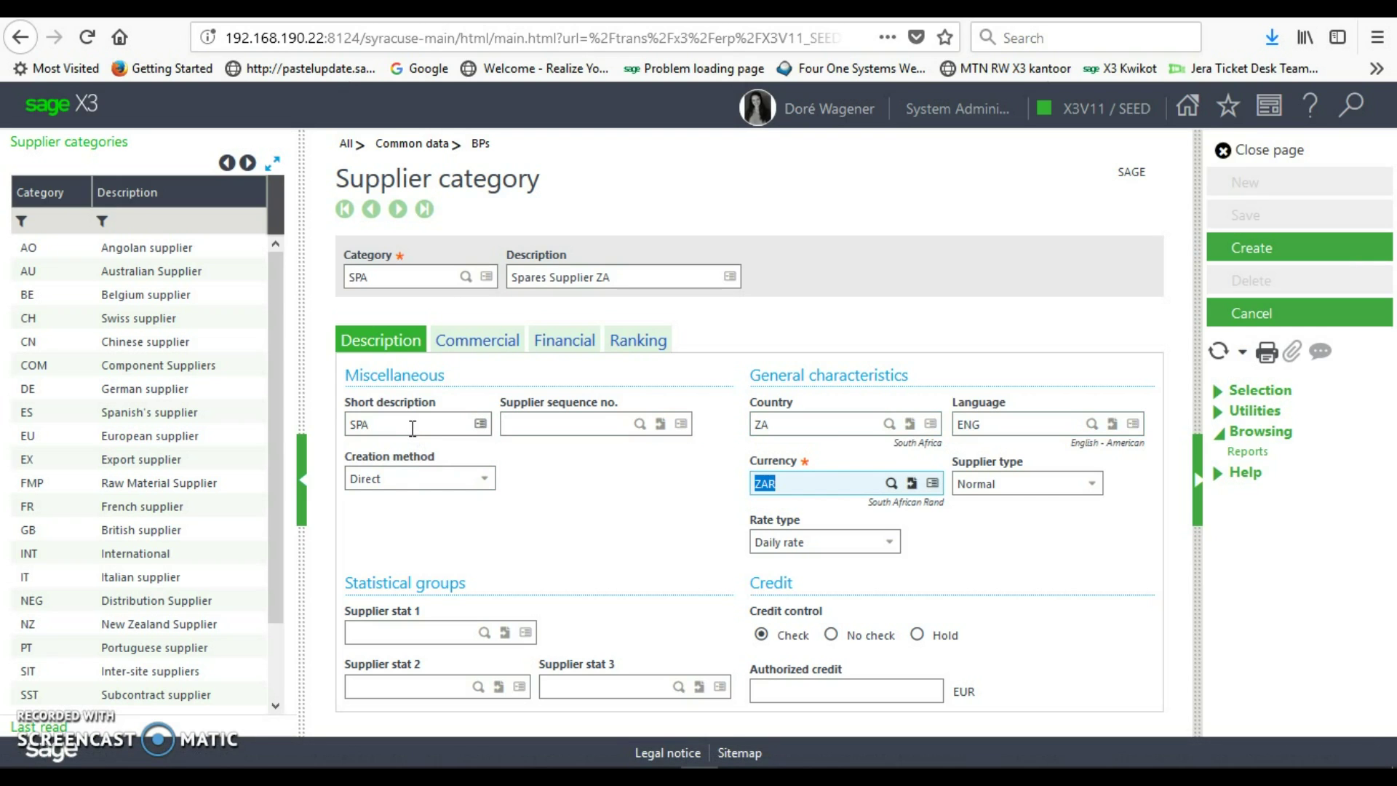
pyautogui.press('Tab')
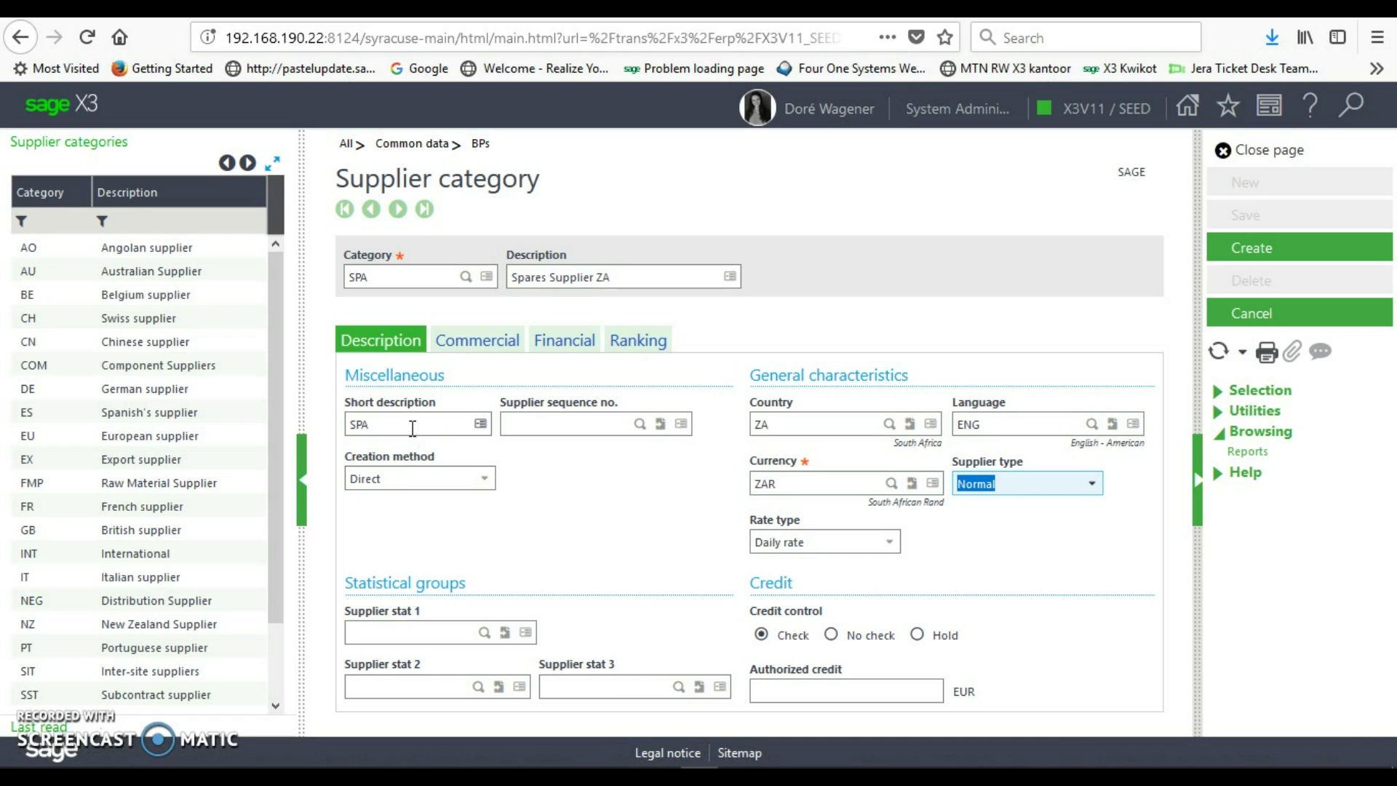
pyautogui.press('Tab')
pyautogui.press('Tab')
pyautogui.click(474, 442)
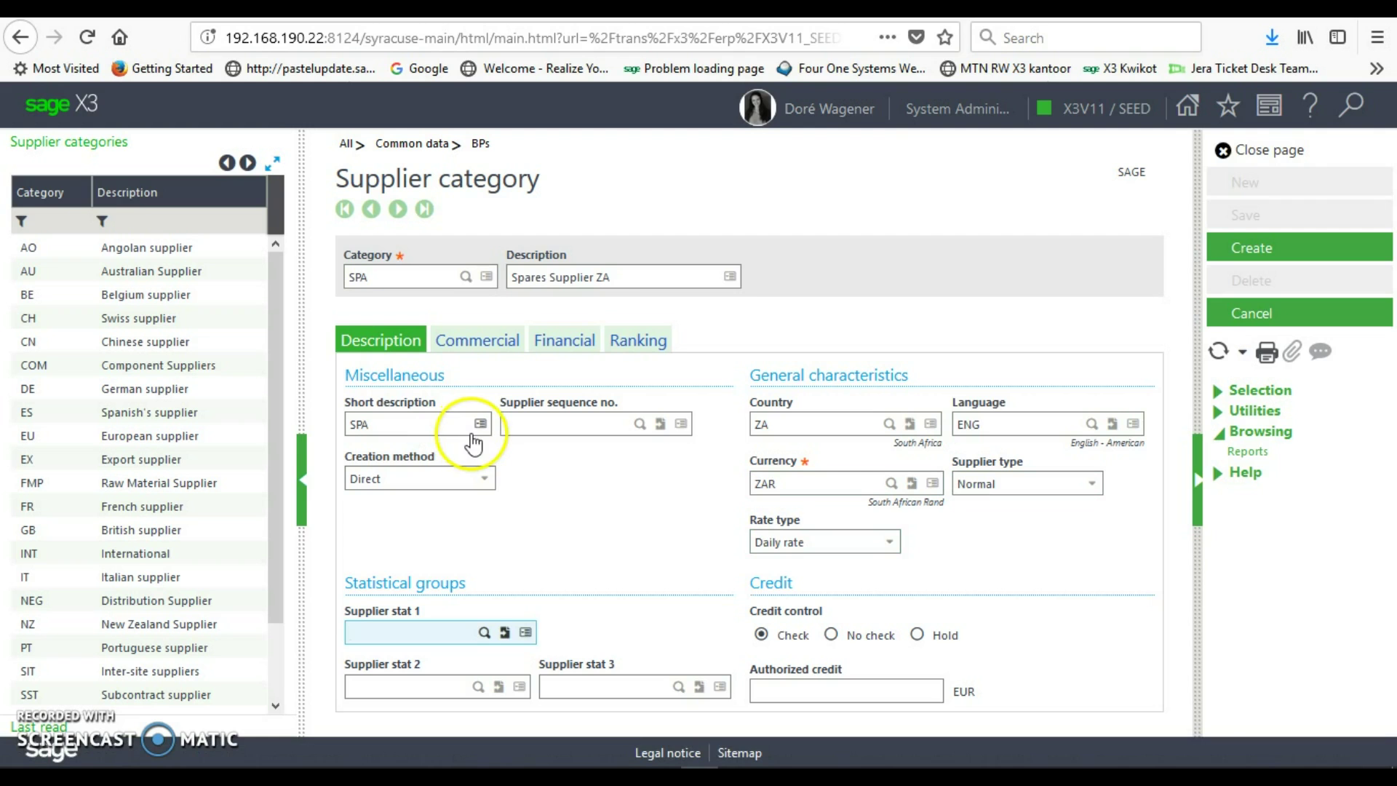
# Step: Assign statistical groups to the category: 200 (Bike) for Supplier stat 1 and AFR (Africa) for Supplier stat 3
pyautogui.click(483, 633)
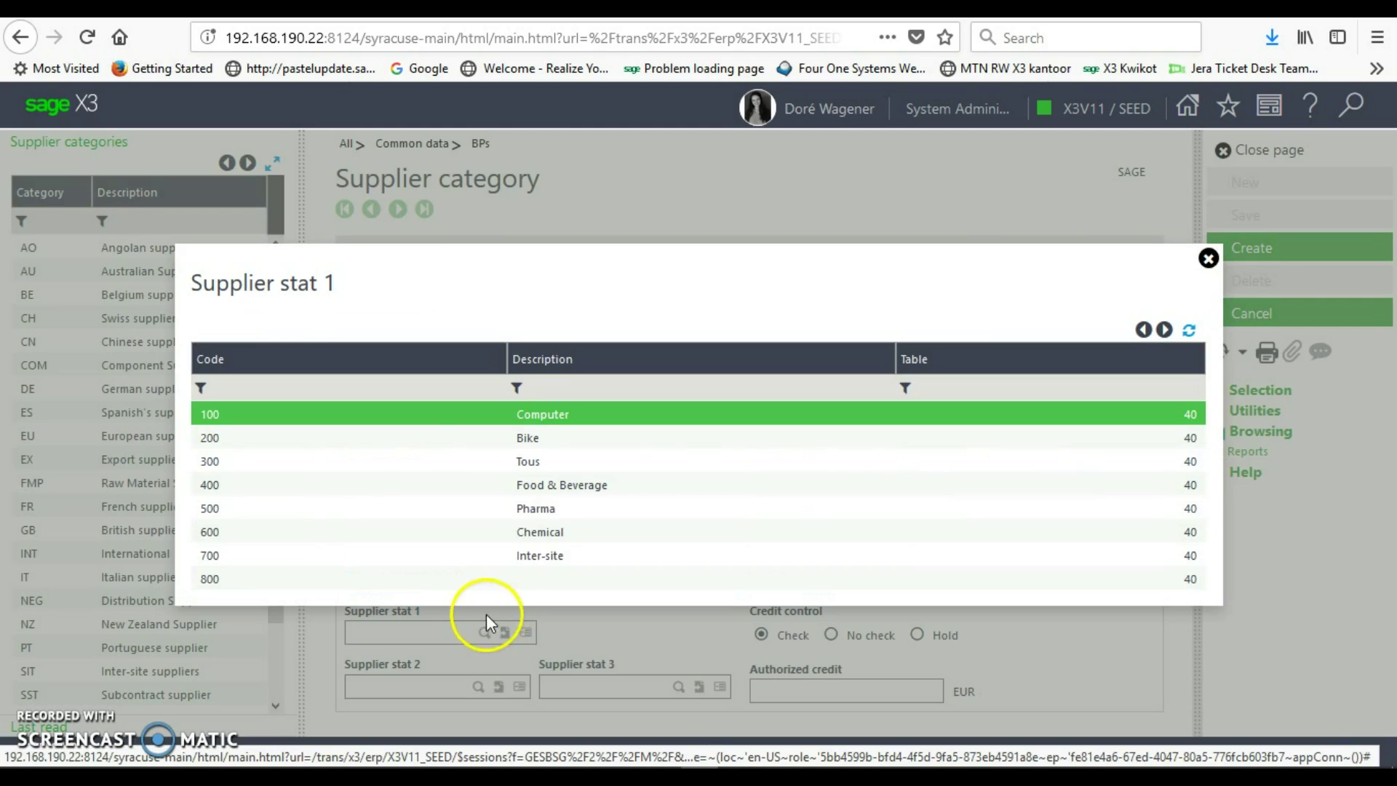
pyautogui.click(455, 441)
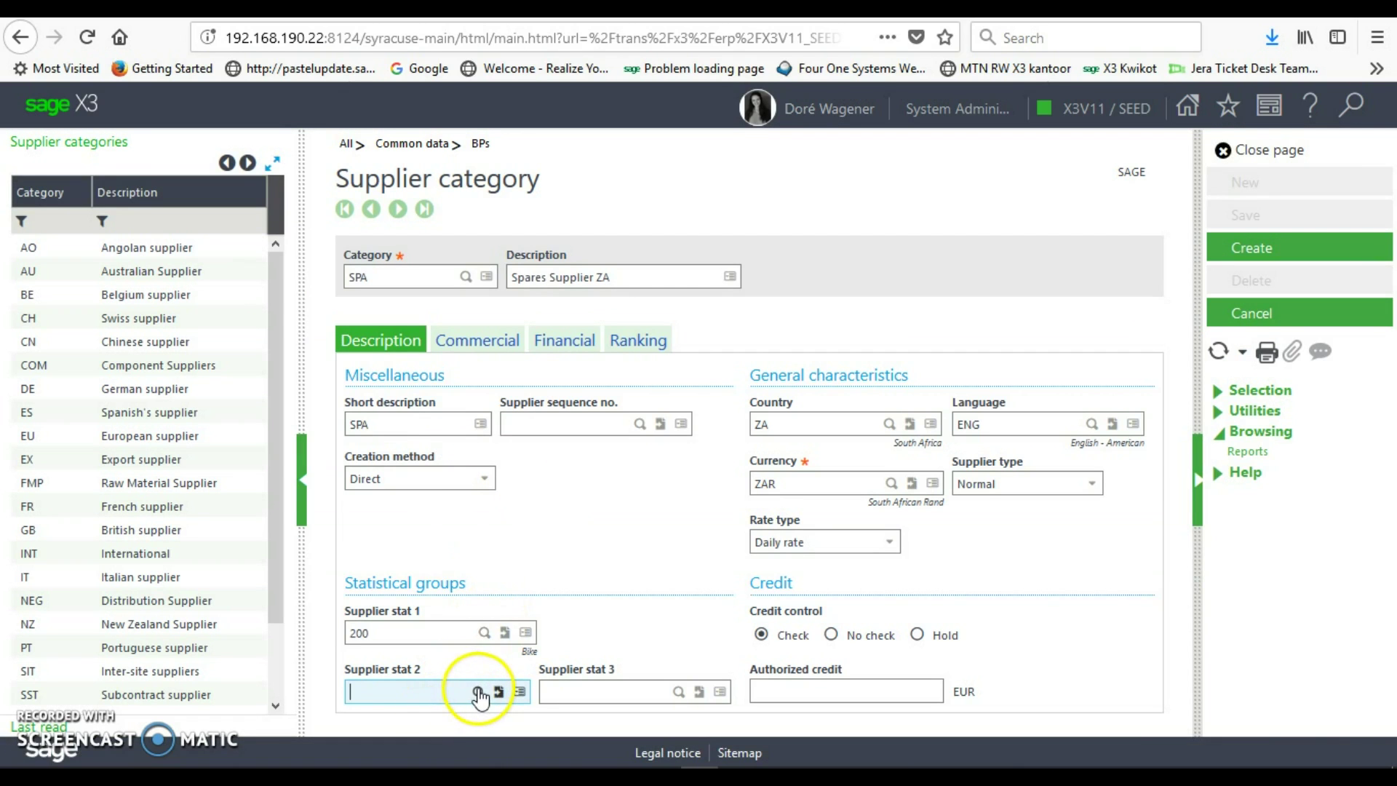
pyautogui.click(478, 691)
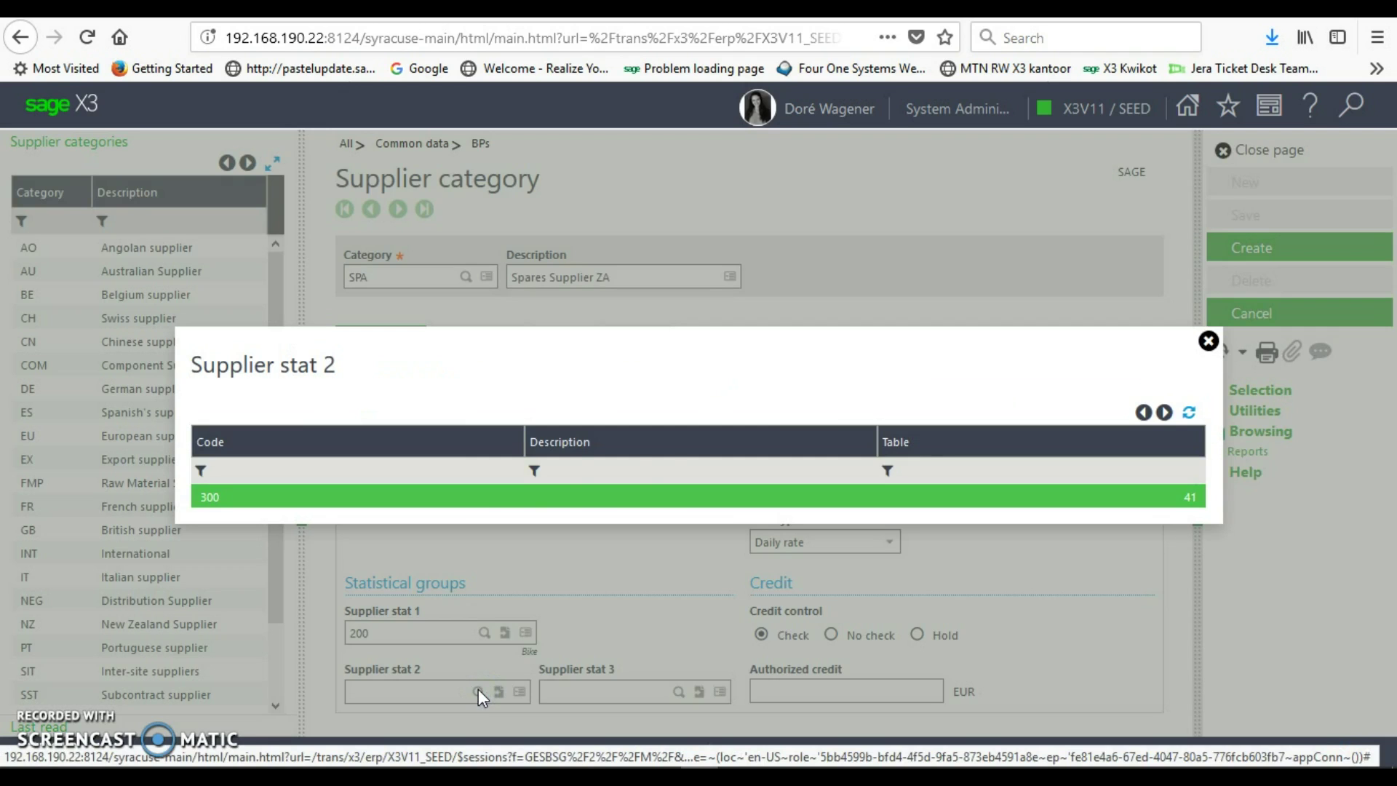
pyautogui.click(1208, 341)
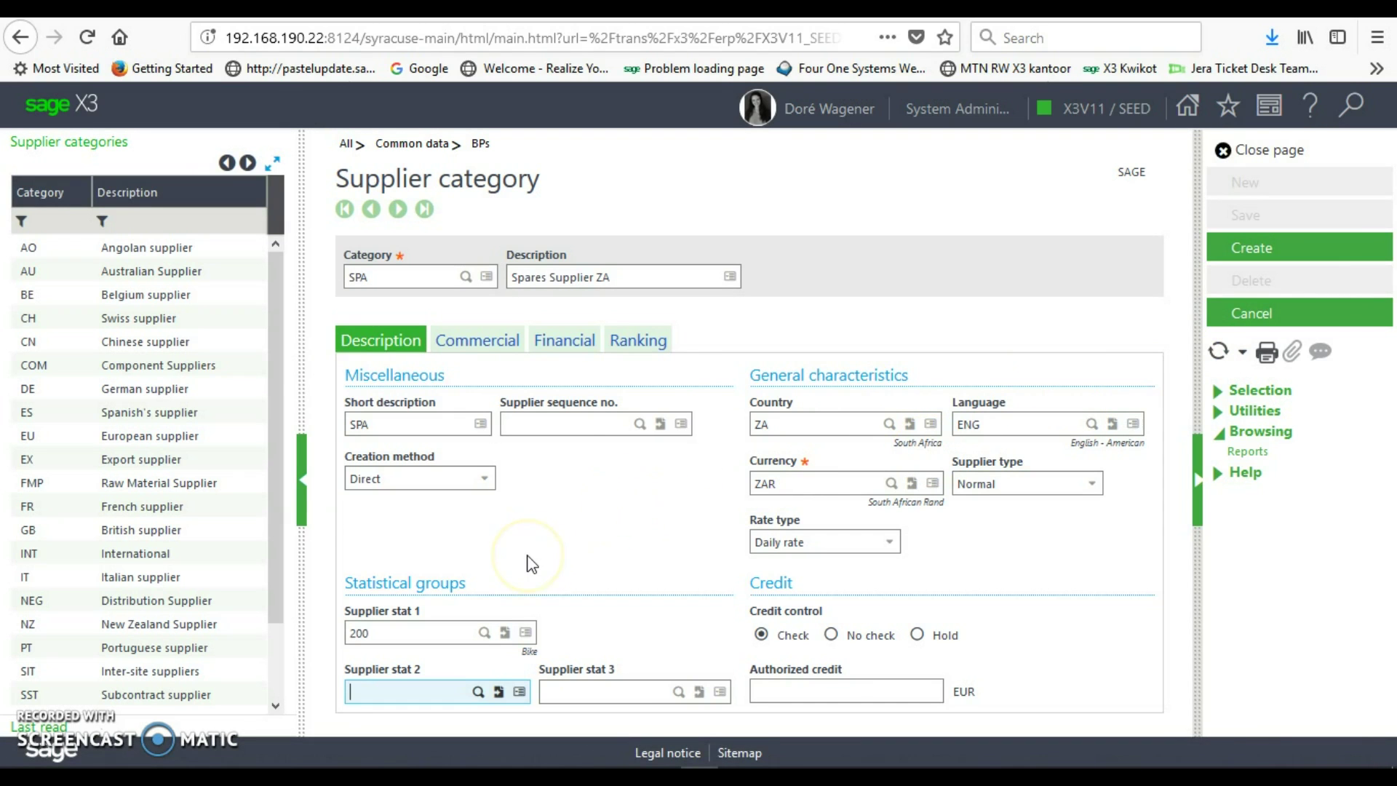
pyautogui.click(568, 561)
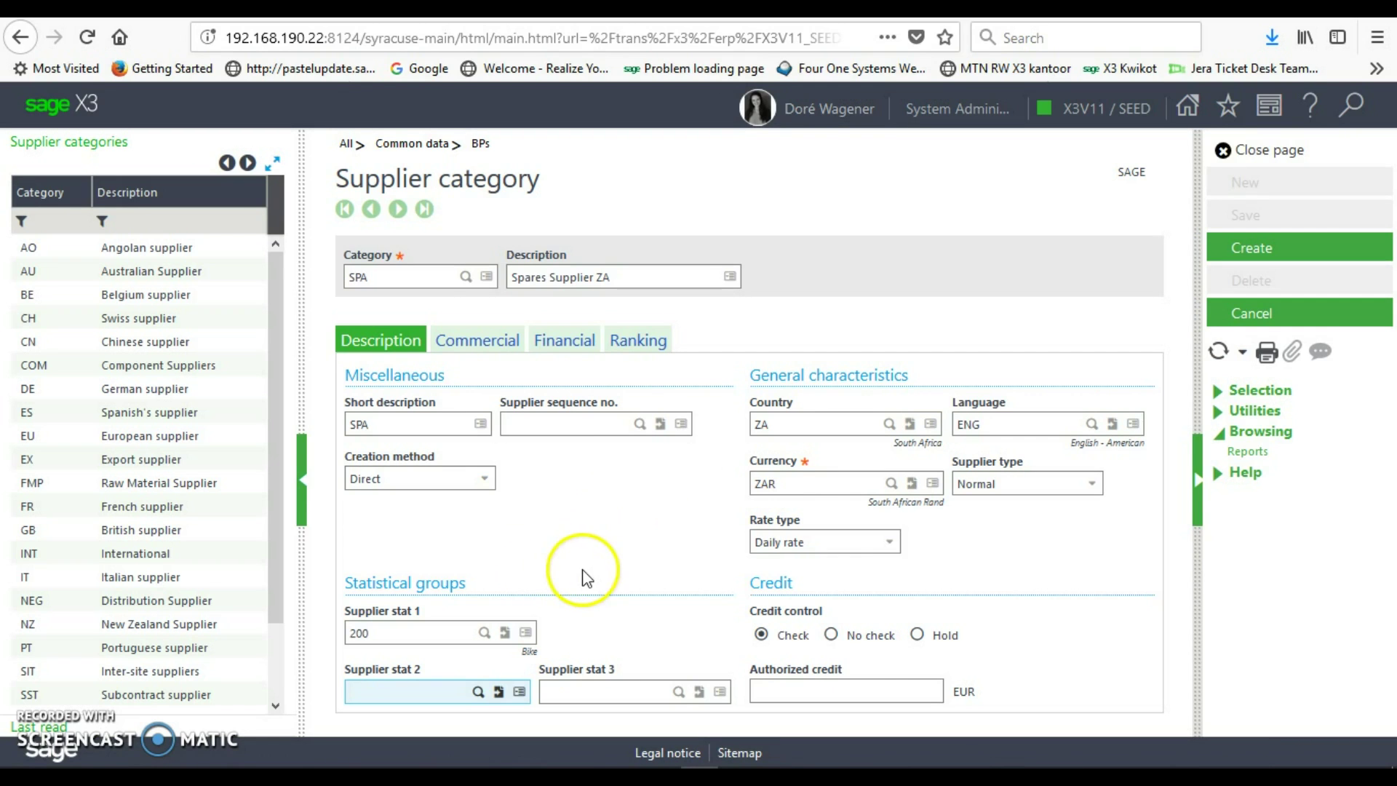
pyautogui.click(677, 691)
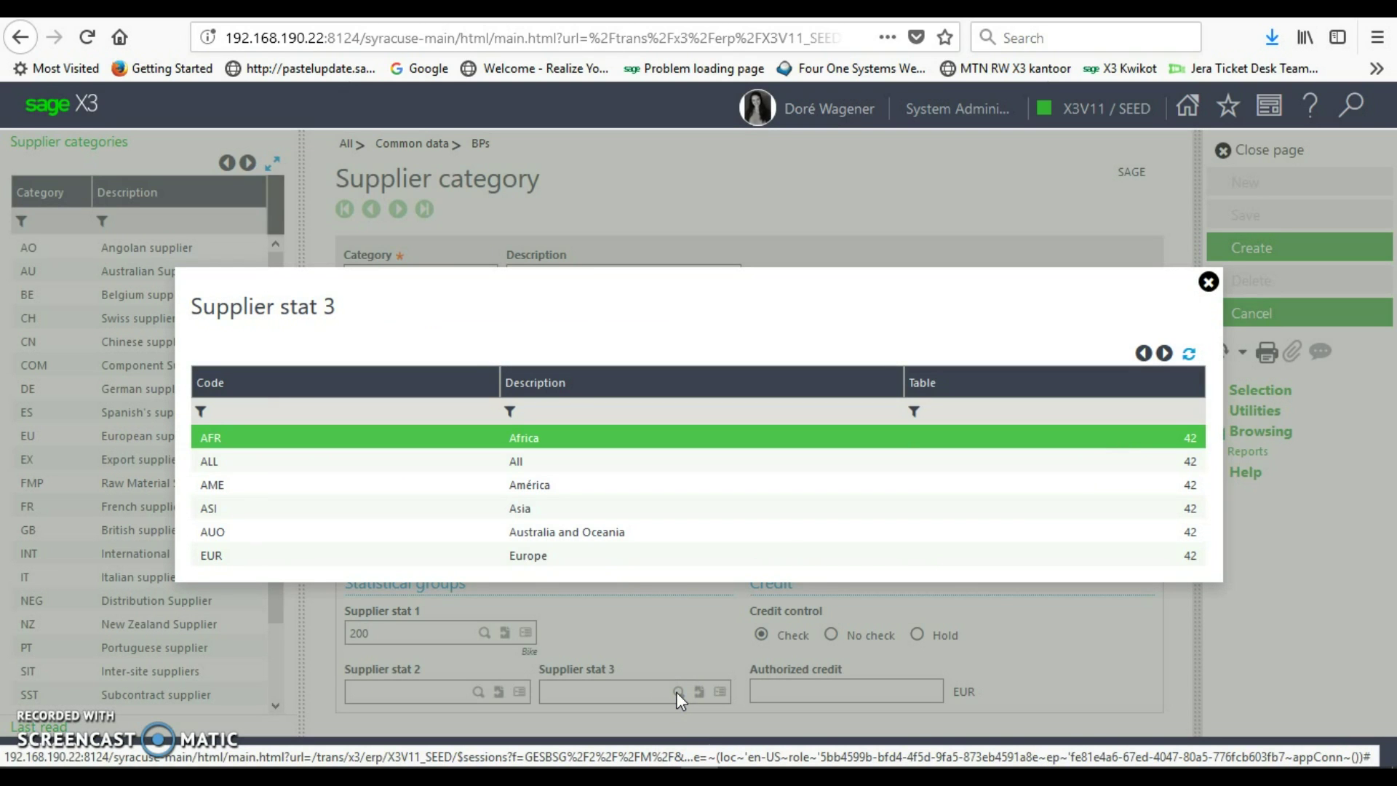
pyautogui.click(509, 434)
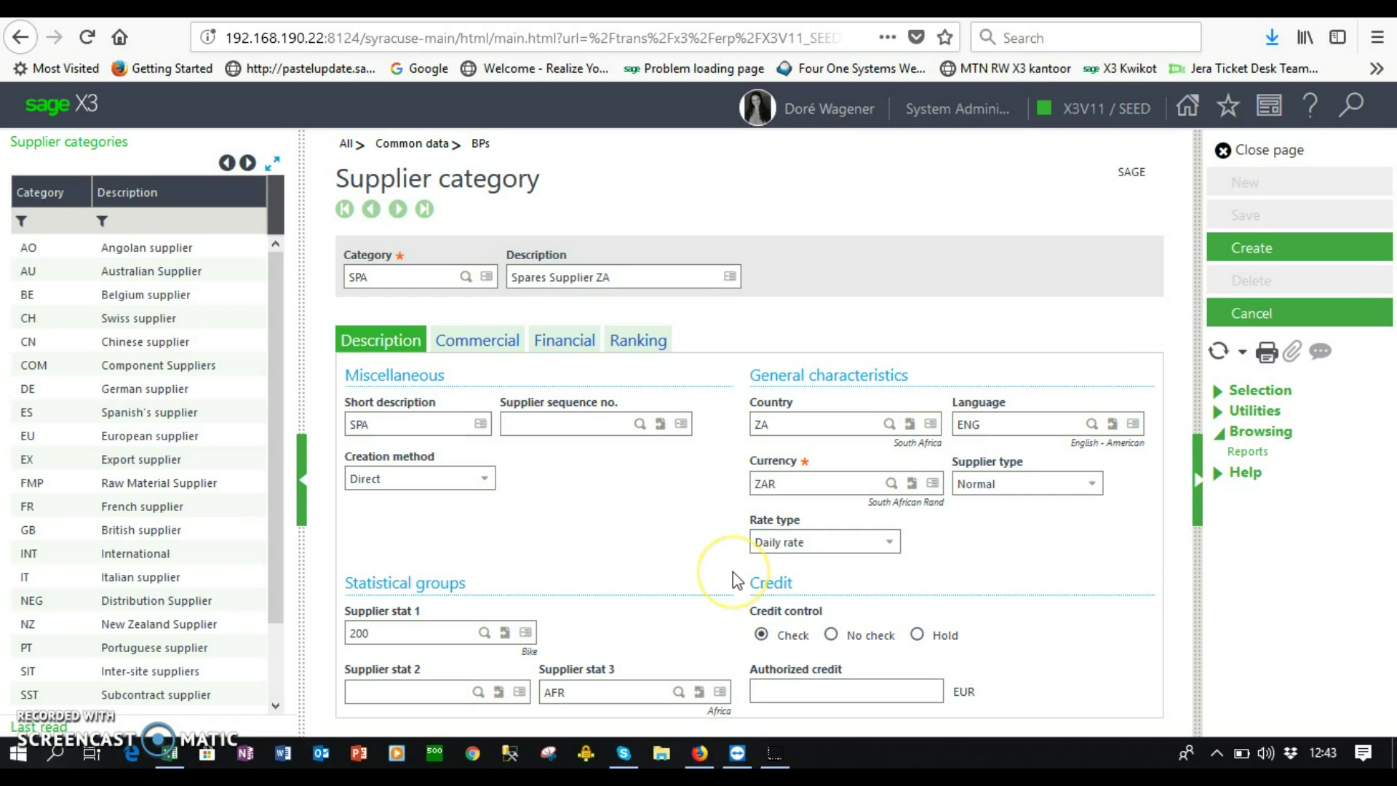
# Step: Set the authorized credit to 500 with credit control on Check
pyautogui.click(927, 693)
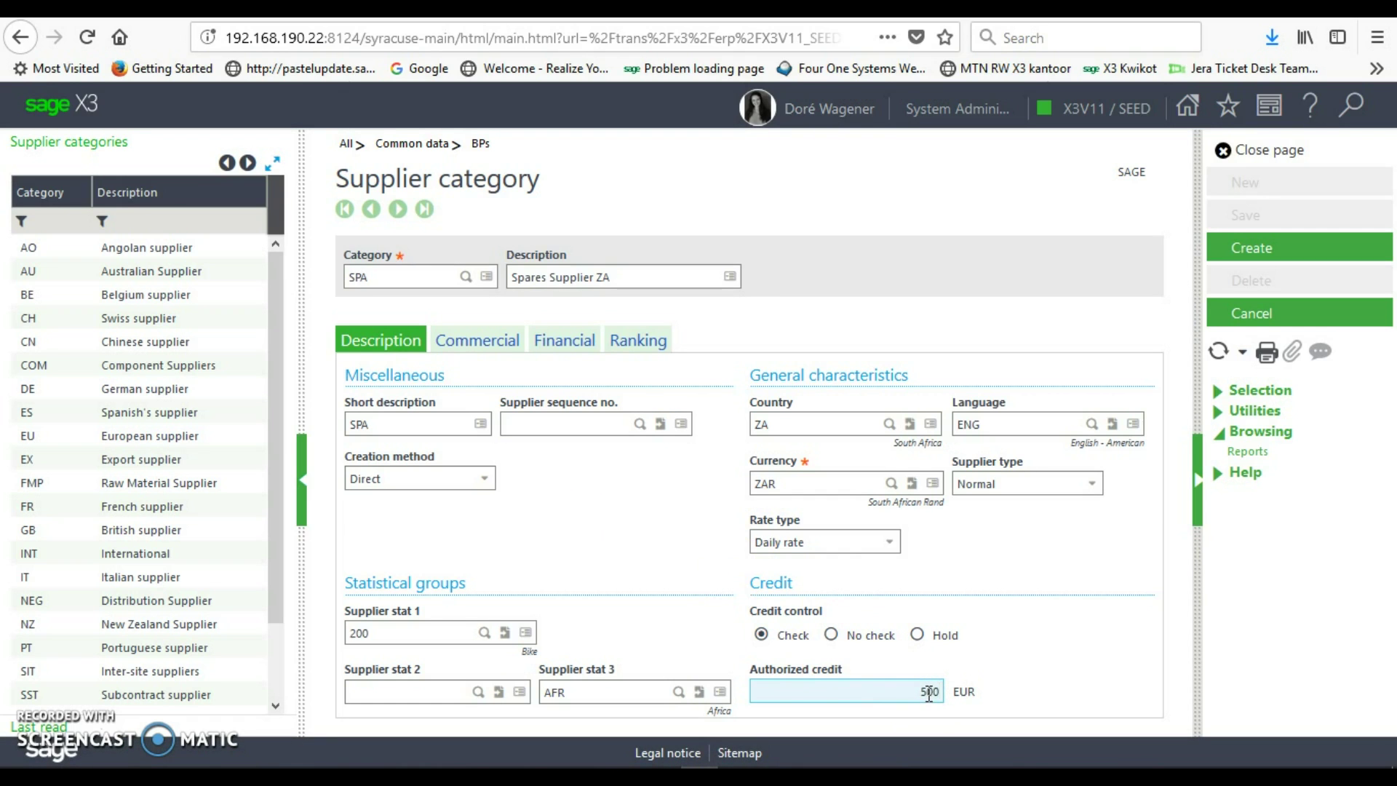
pyautogui.click(918, 640)
pyautogui.click(877, 662)
pyautogui.click(778, 643)
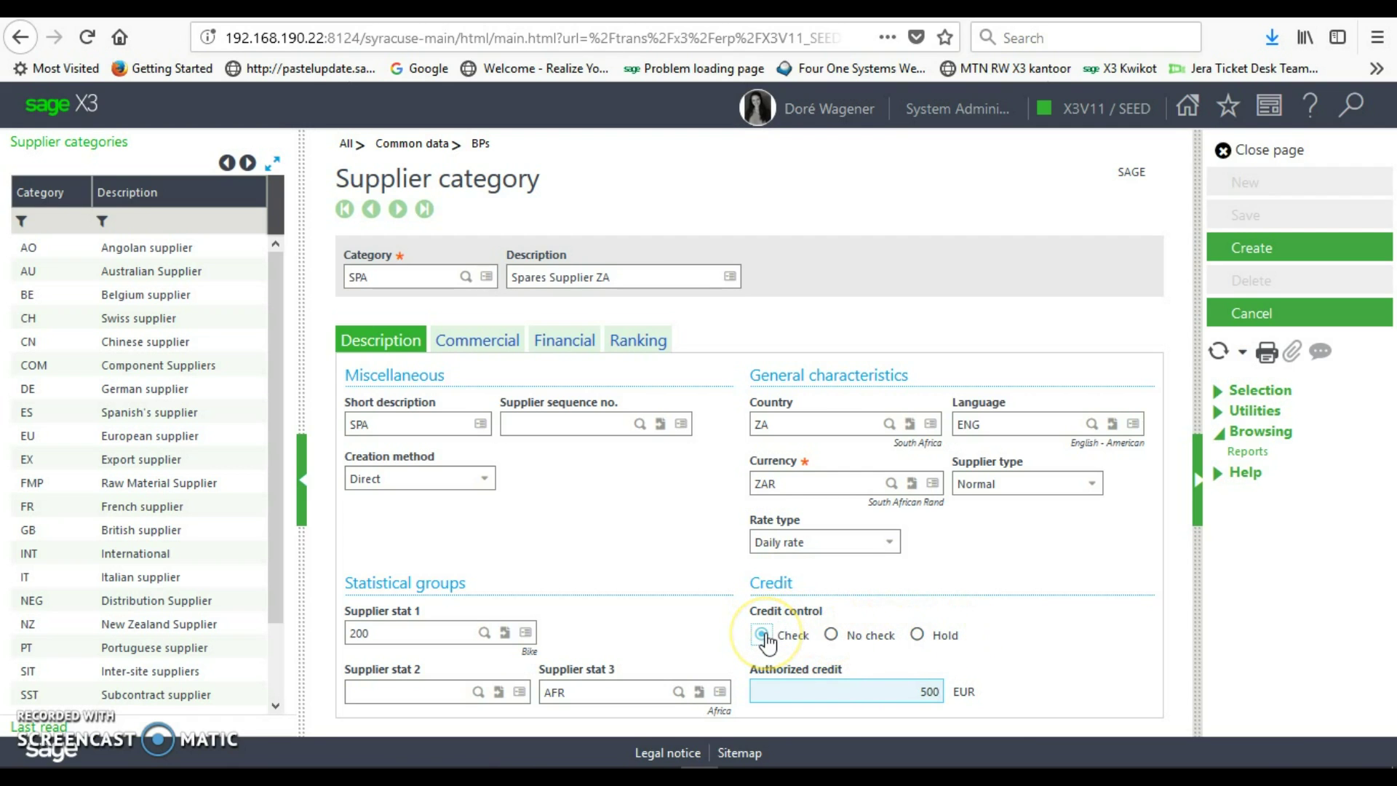
# Step: Set the ABC class to Class B in the category's commercial order settings
pyautogui.click(507, 348)
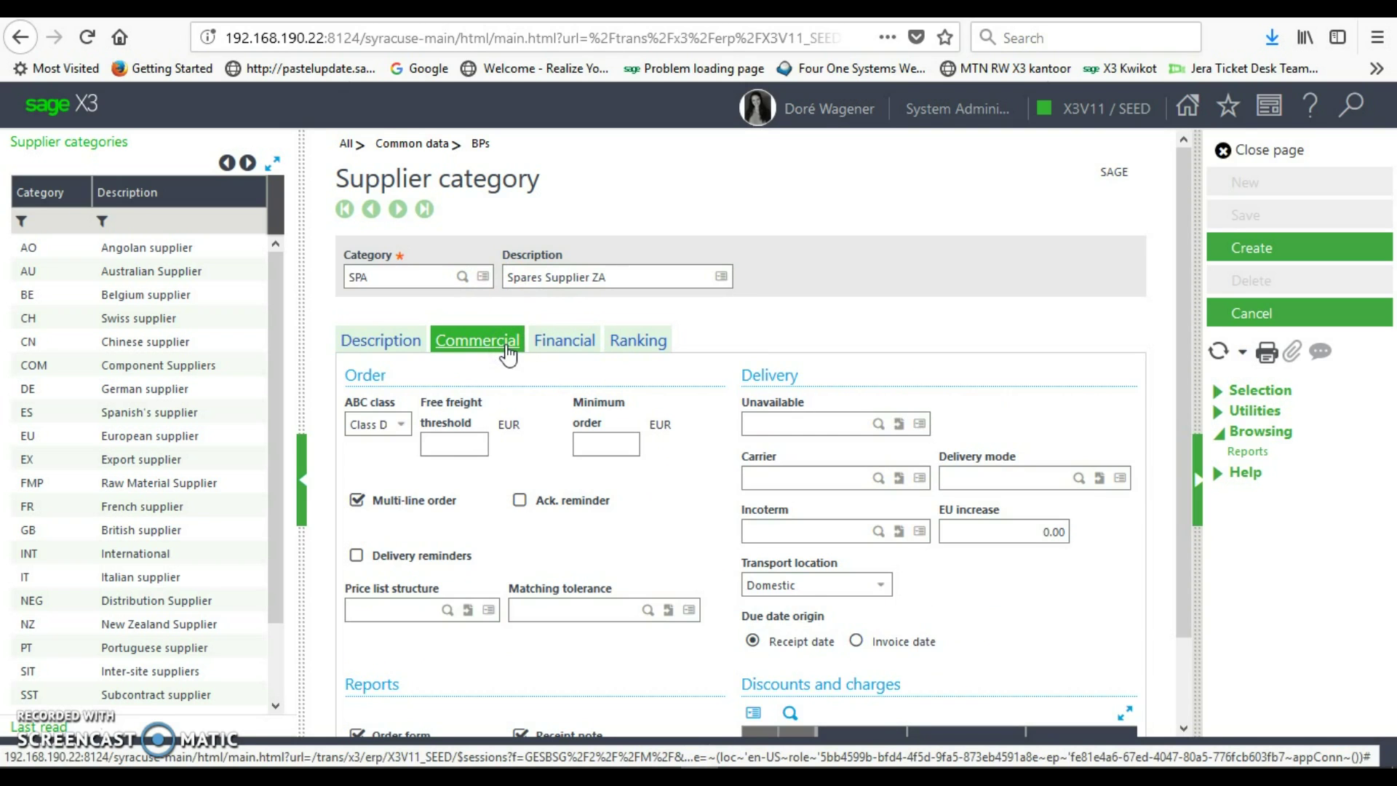
pyautogui.click(400, 428)
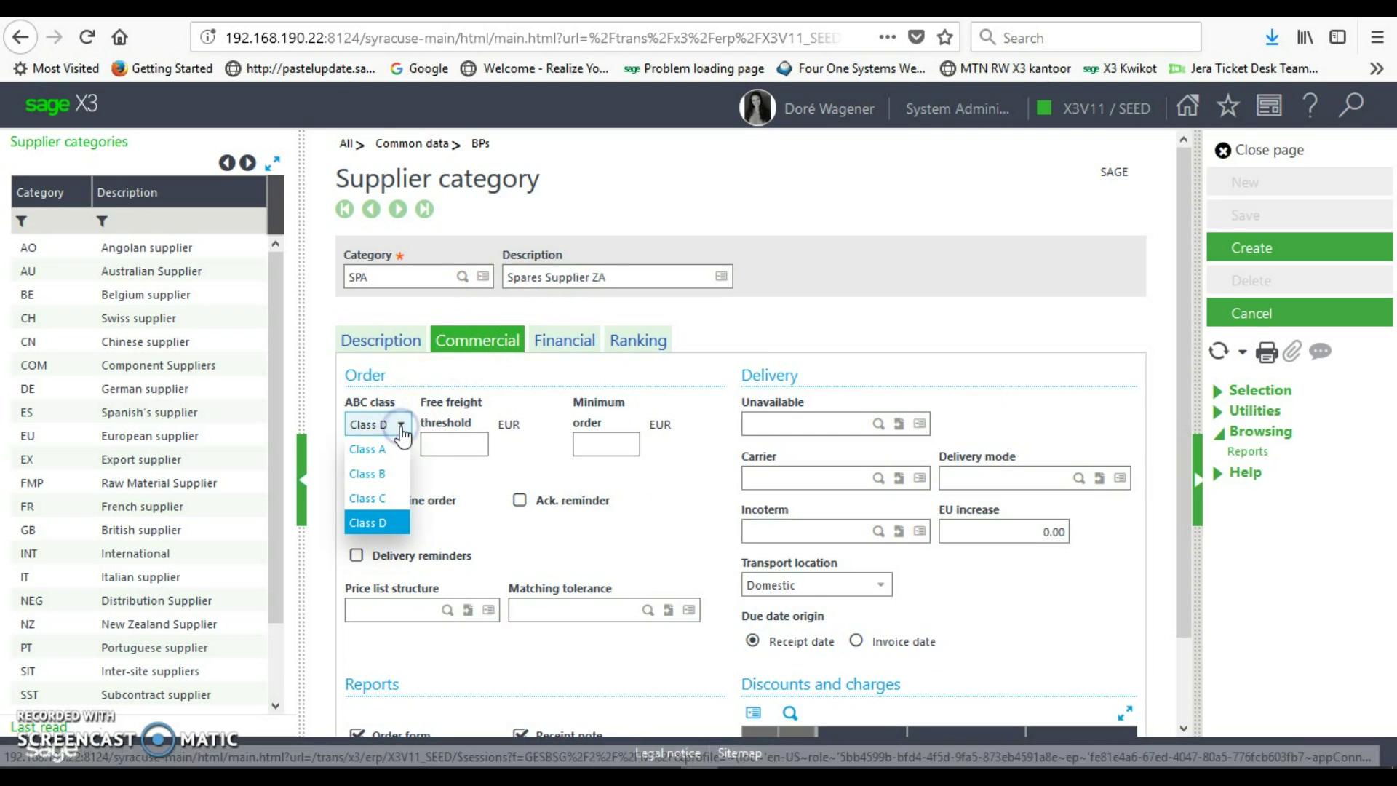
pyautogui.click(392, 474)
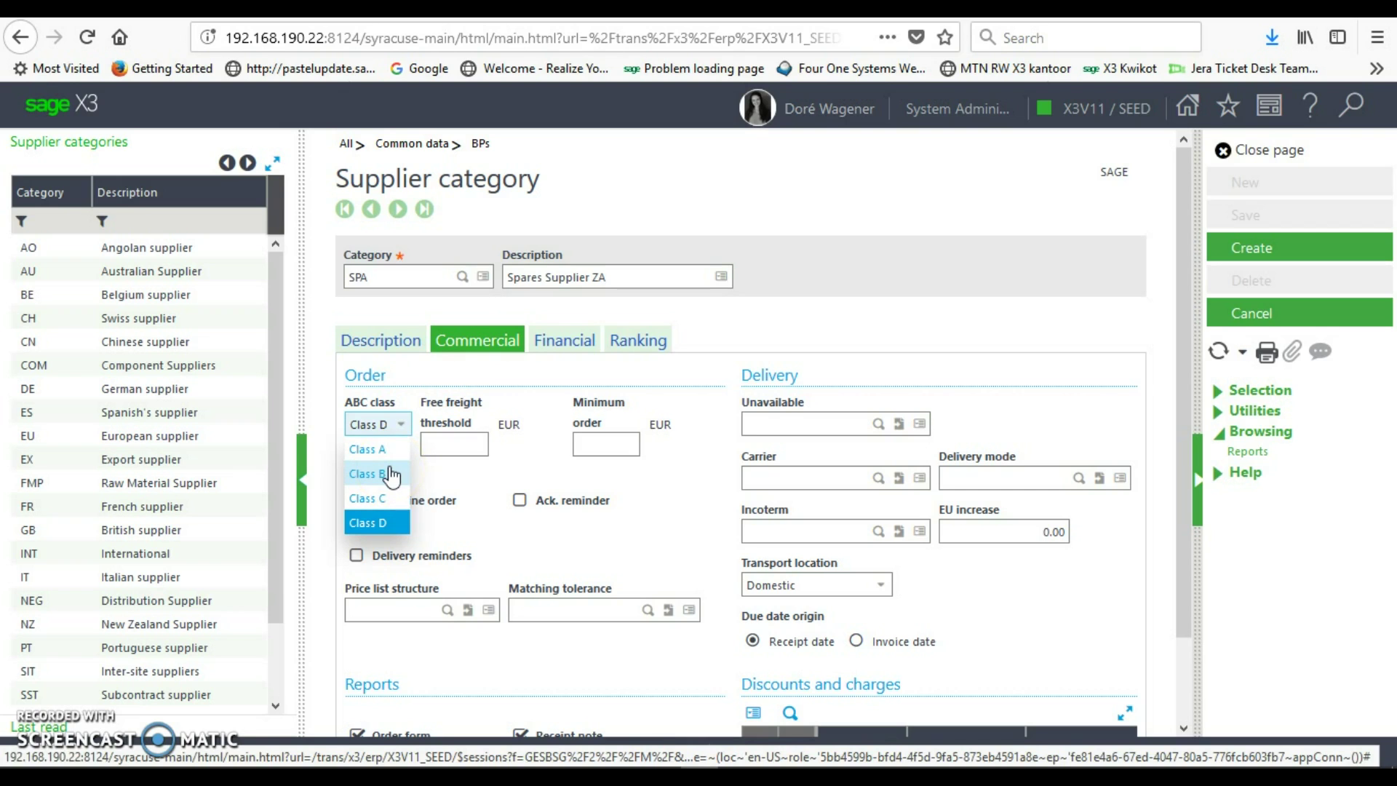
pyautogui.click(392, 464)
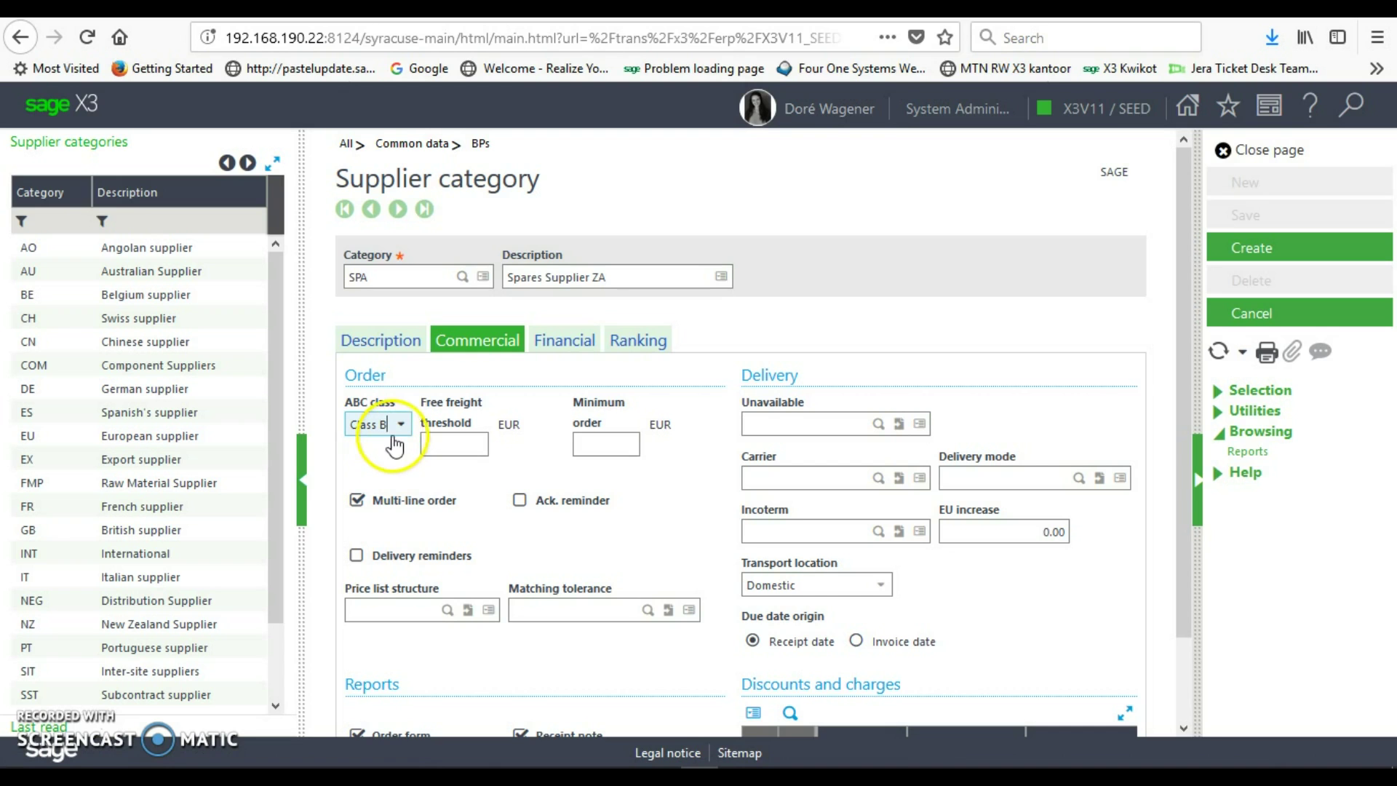
pyautogui.click(428, 490)
# Step: Widen the form area and set the minimum order to 400
pyautogui.click(617, 443)
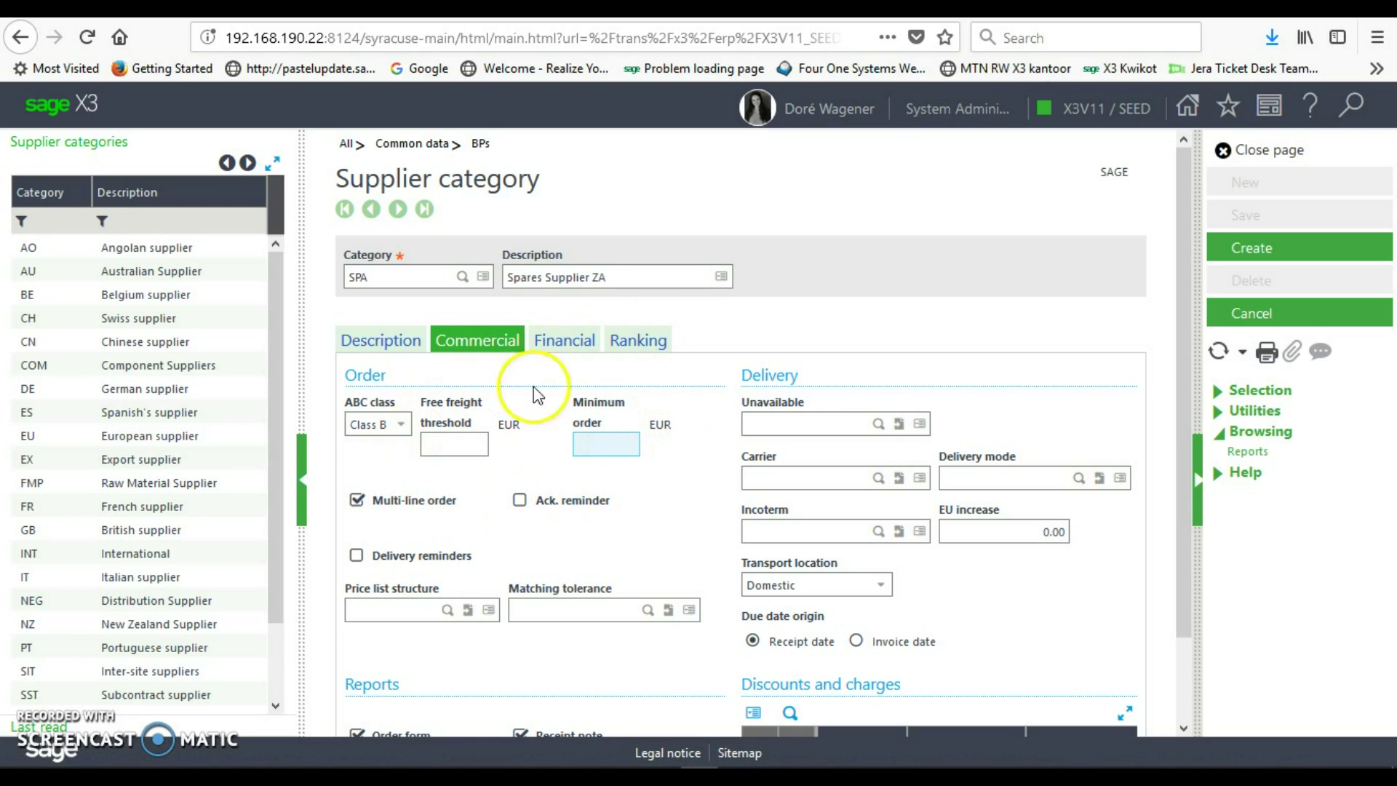
pyautogui.moveTo(303, 466); pyautogui.dragTo(114, 402)
pyautogui.moveTo(1198, 384); pyautogui.dragTo(1379, 386)
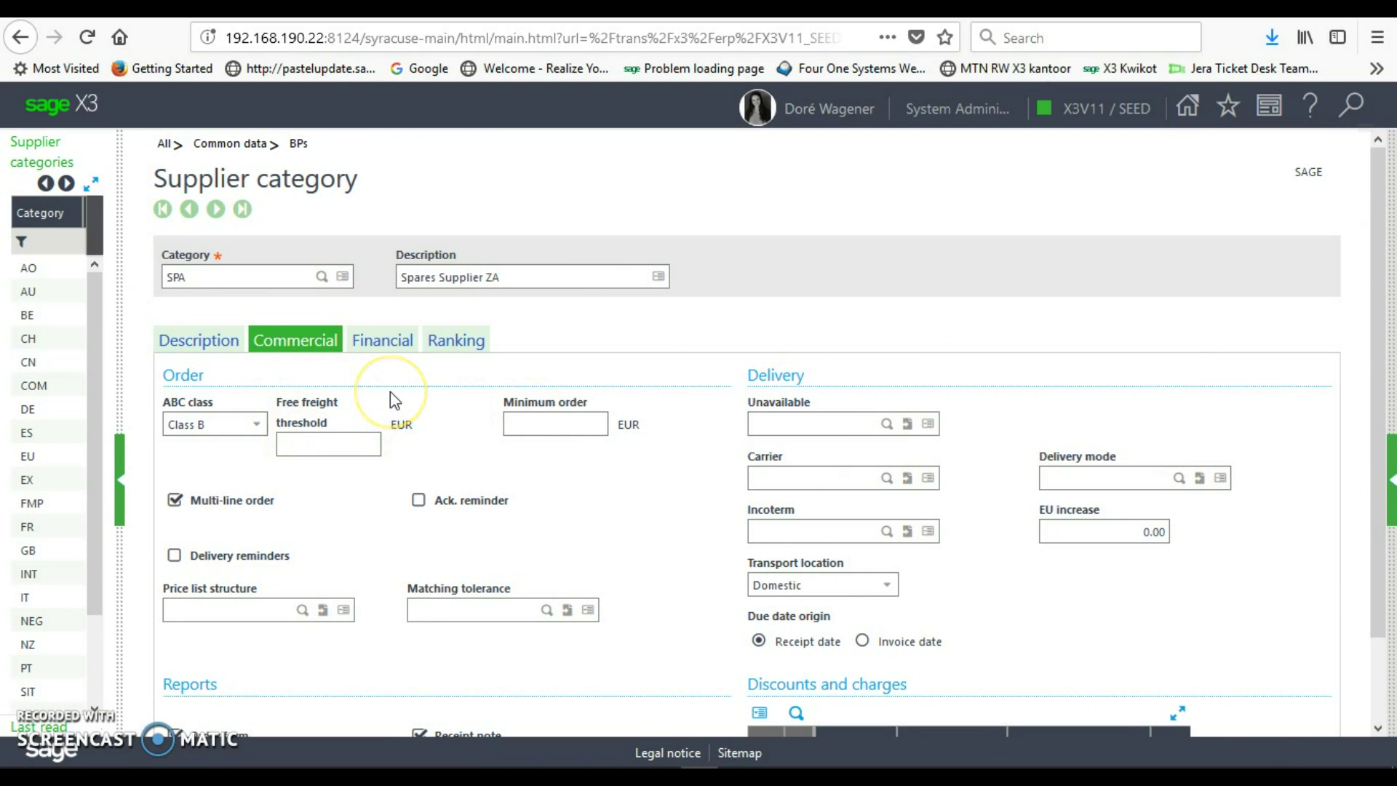
pyautogui.click(546, 420)
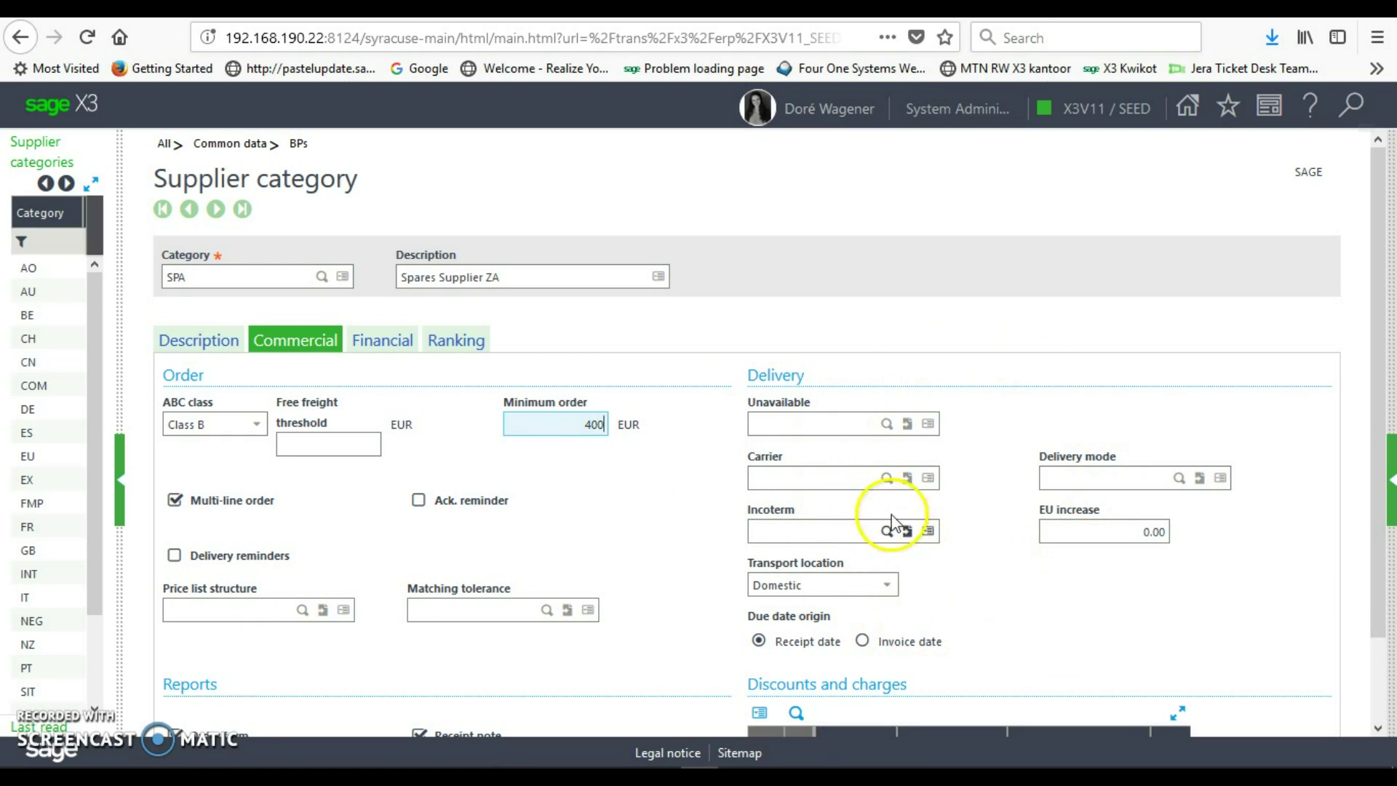
# Step: Choose carrier NA504 (Yellow Freight Lines) and delivery mode 3 (Ground) for the category's deliveries
pyautogui.click(887, 479)
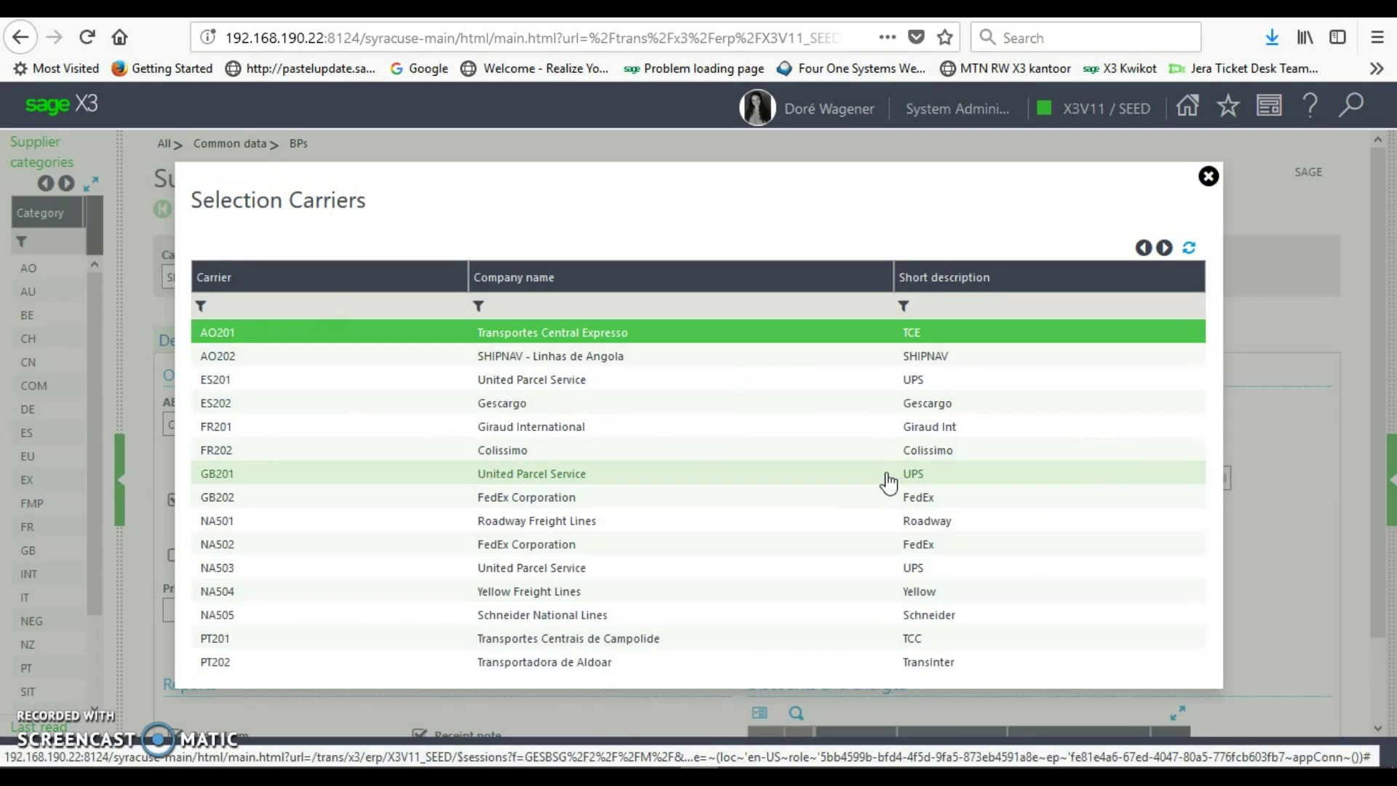
pyautogui.click(545, 592)
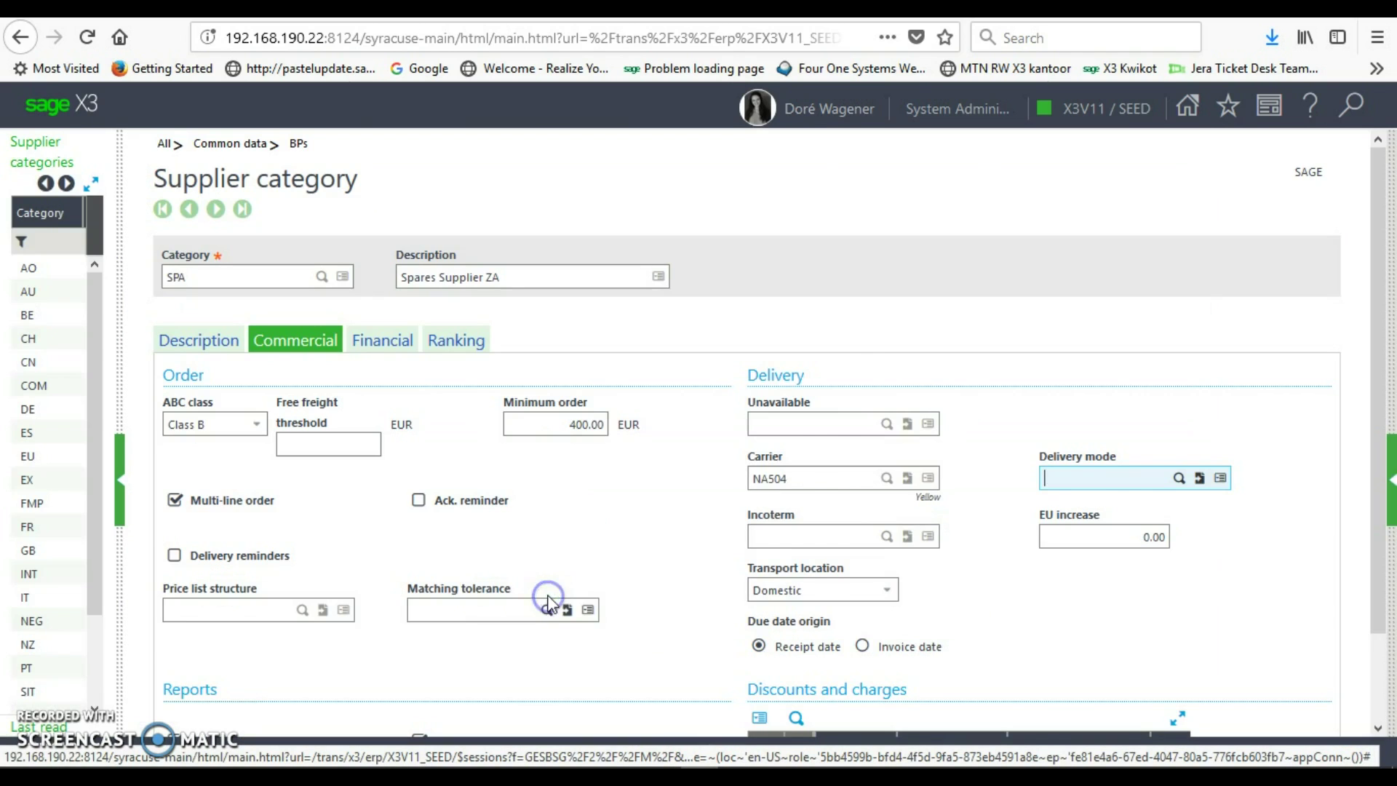
pyautogui.click(1179, 478)
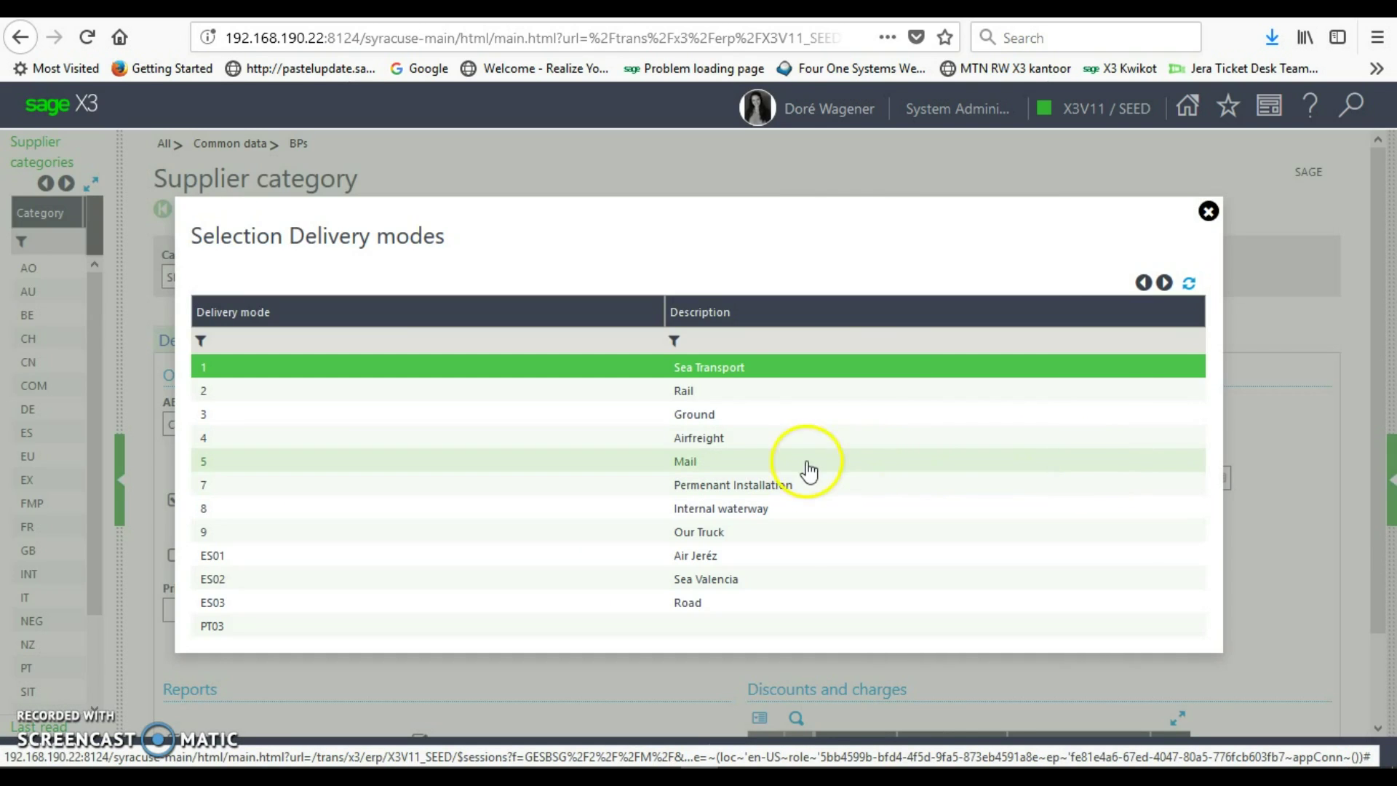
pyautogui.click(758, 423)
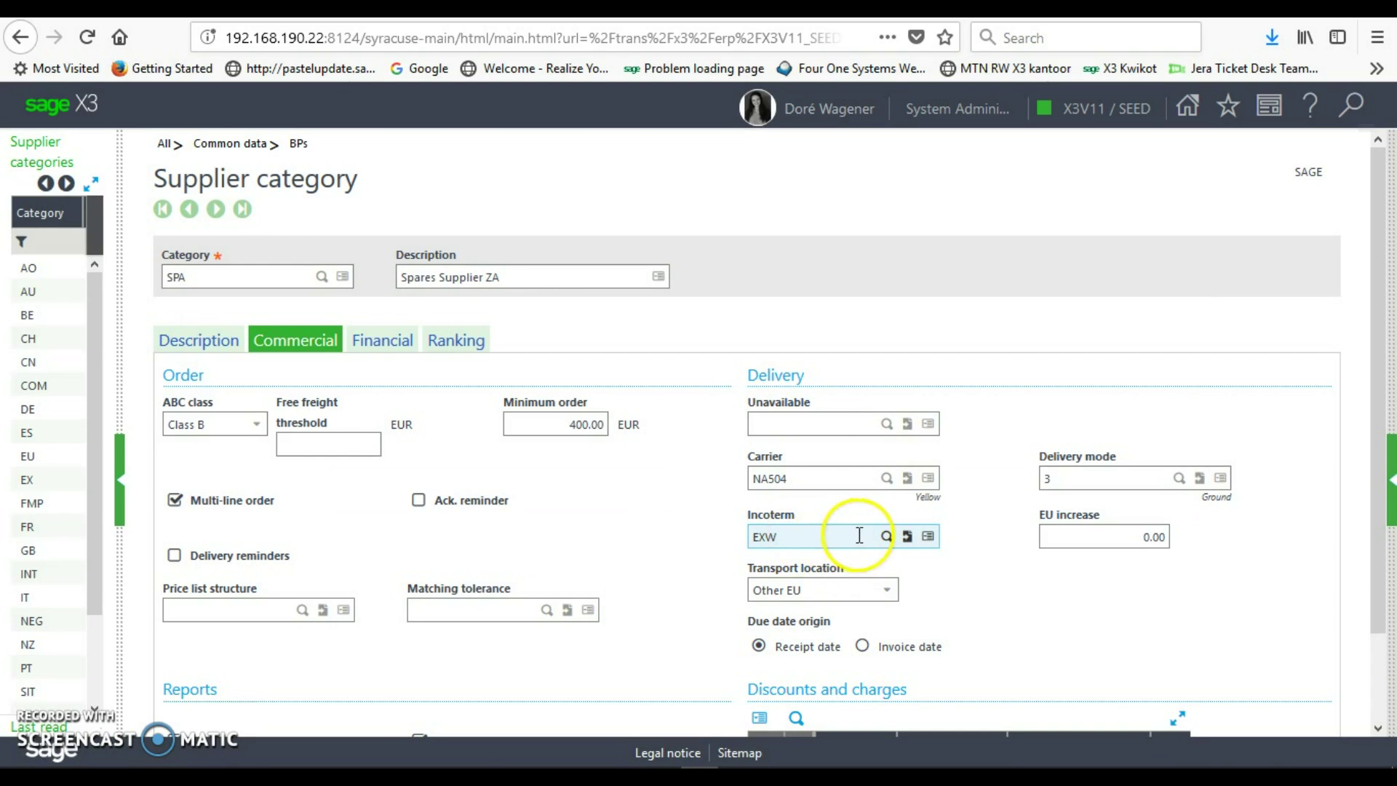
# Step: Check the available incoterms, keep EXW, and set the due date origin to Invoice date
pyautogui.click(886, 539)
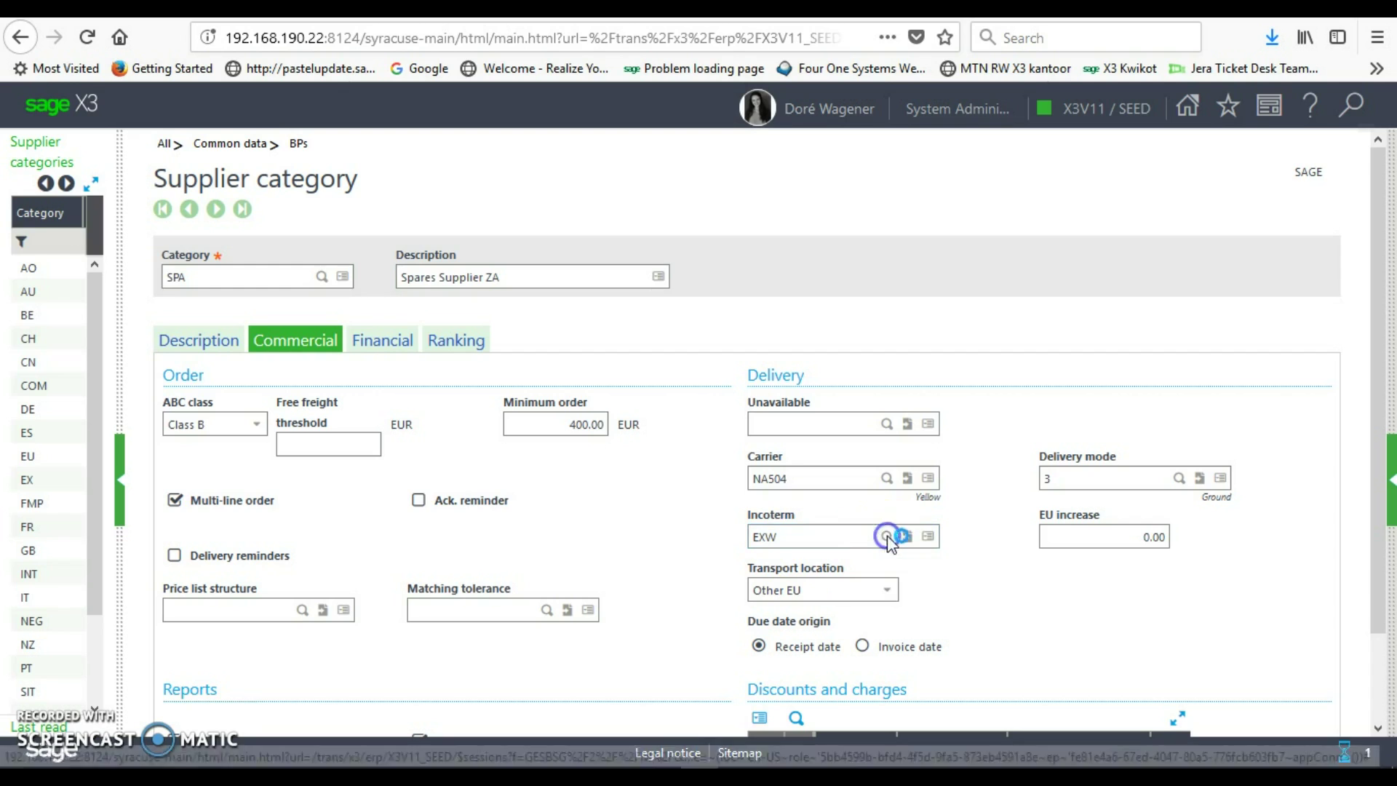
pyautogui.click(833, 466)
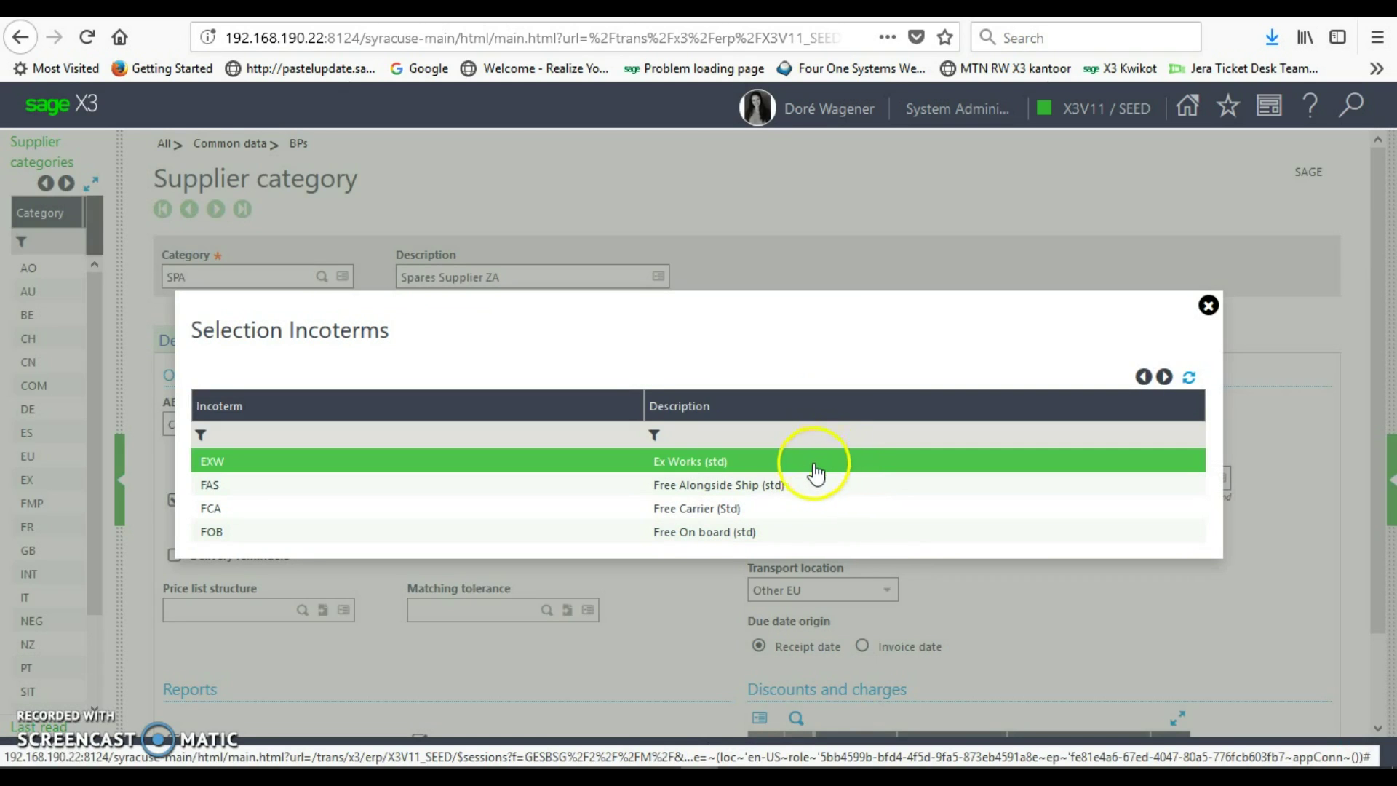
pyautogui.click(1209, 306)
pyautogui.scroll(-2, 927, 515)
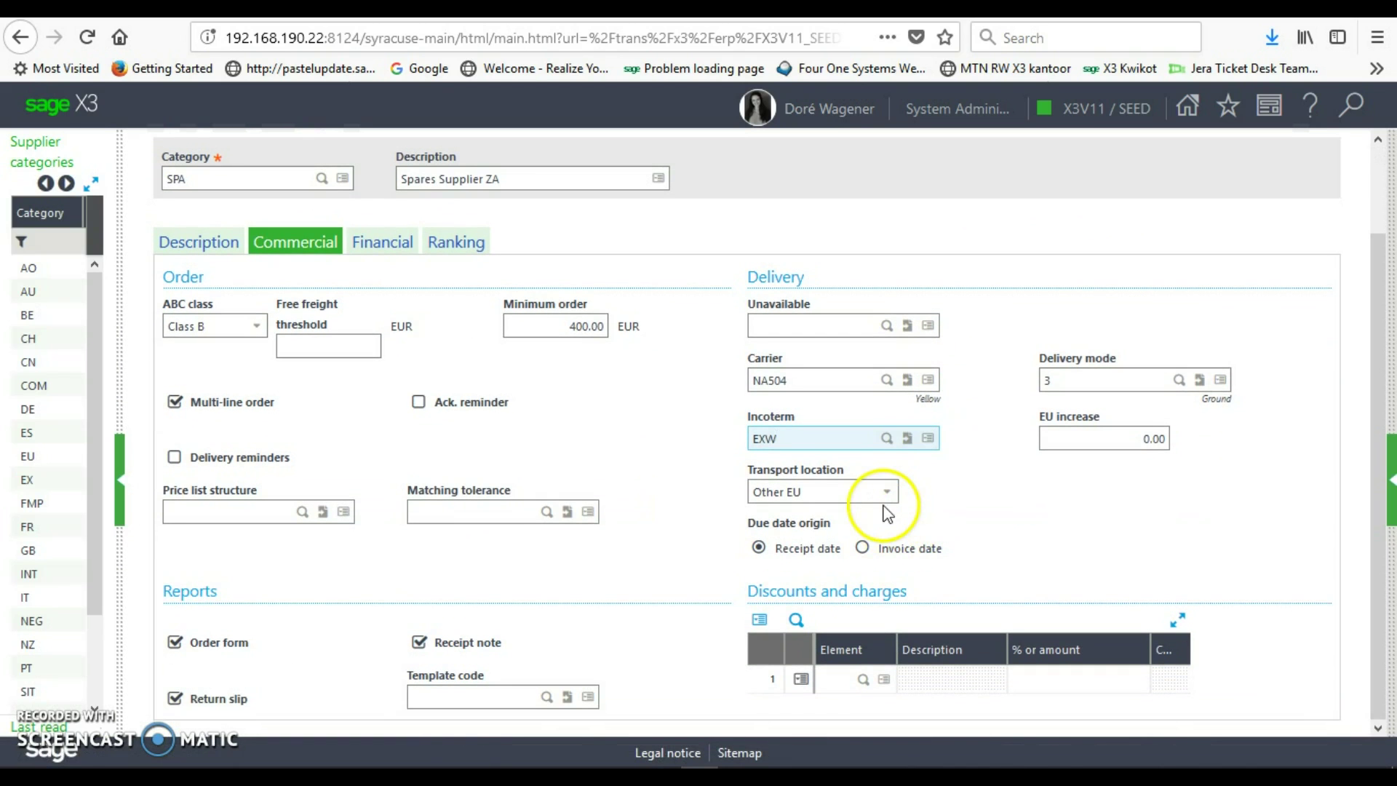
pyautogui.click(863, 548)
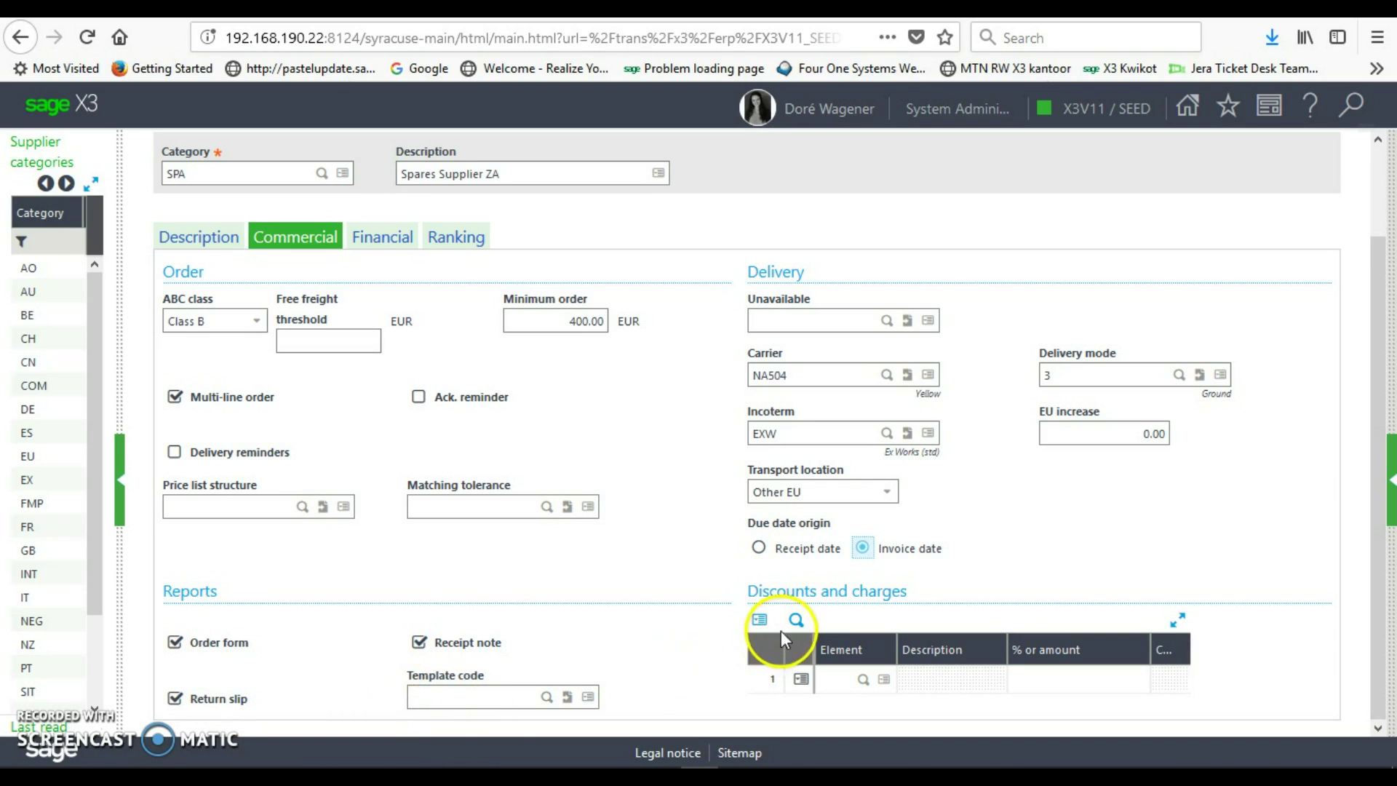
# Step: Assign the accounting code LOCAL (Local Supplier) in the category's financial settings
pyautogui.click(383, 244)
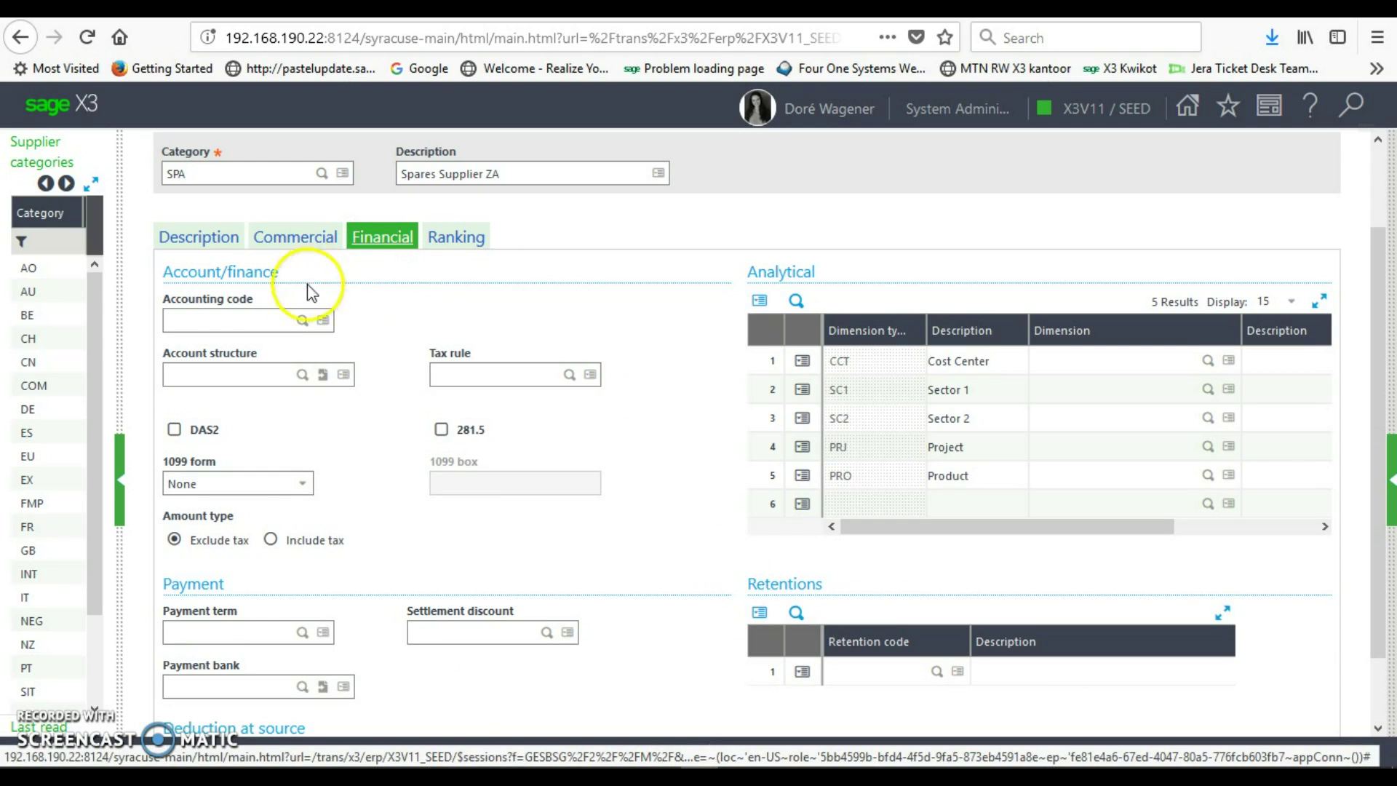
pyautogui.click(295, 320)
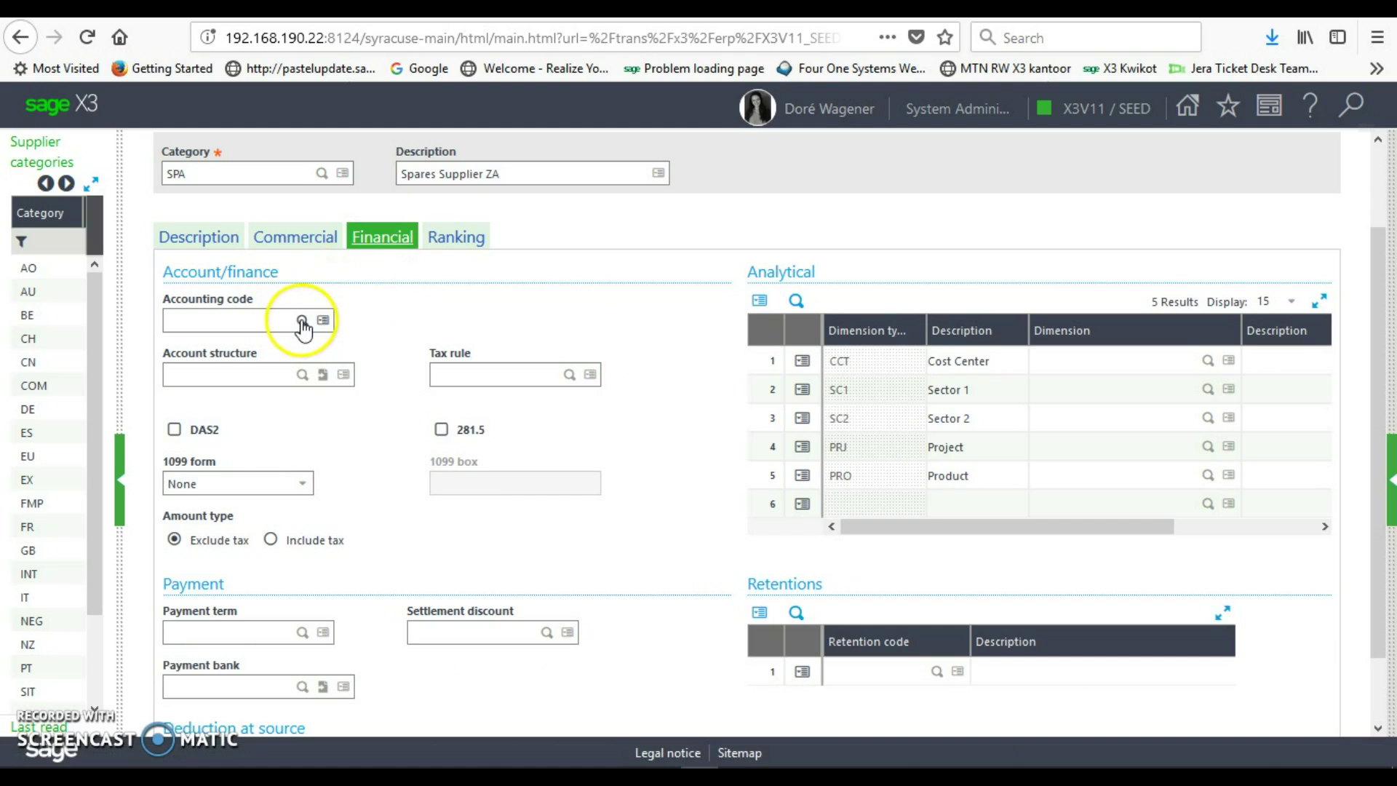
pyautogui.click(302, 320)
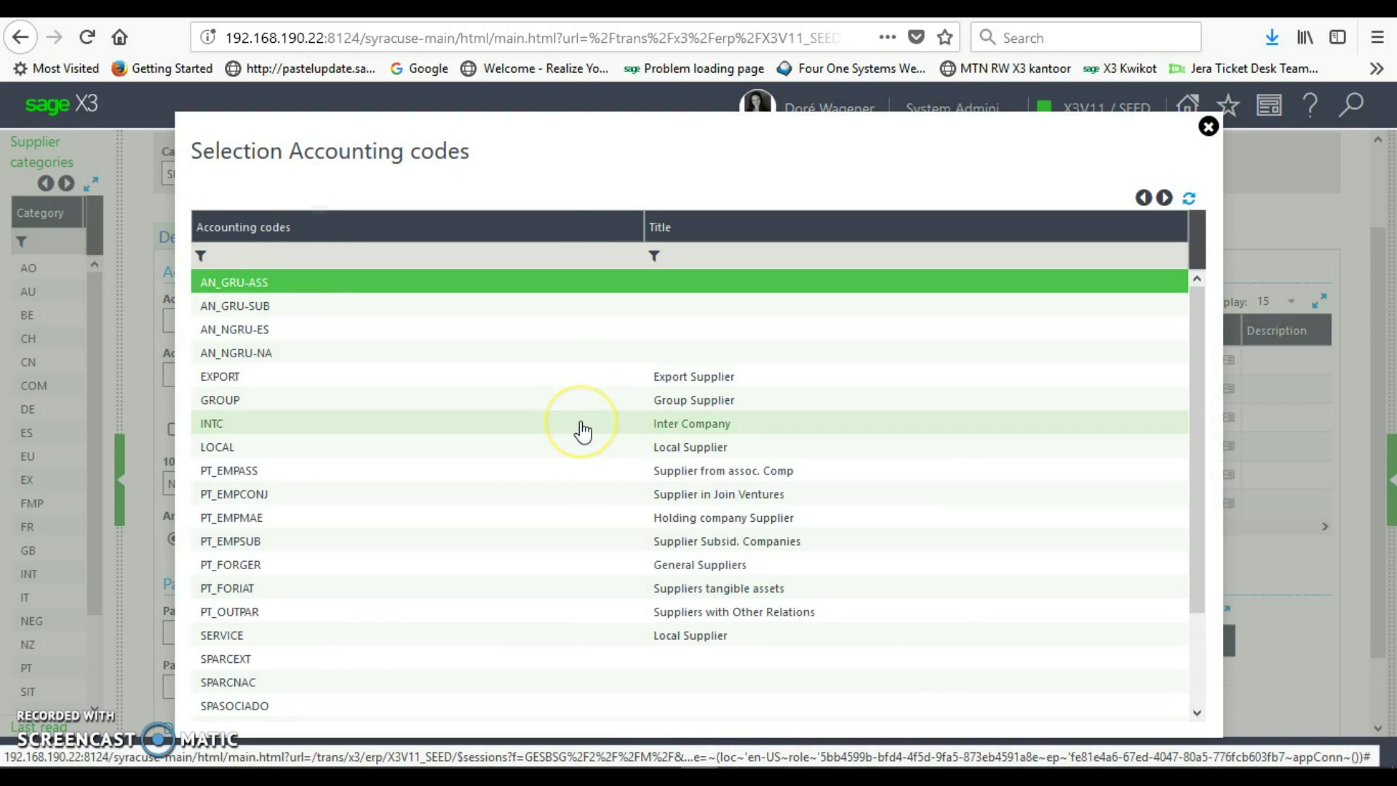
pyautogui.click(579, 455)
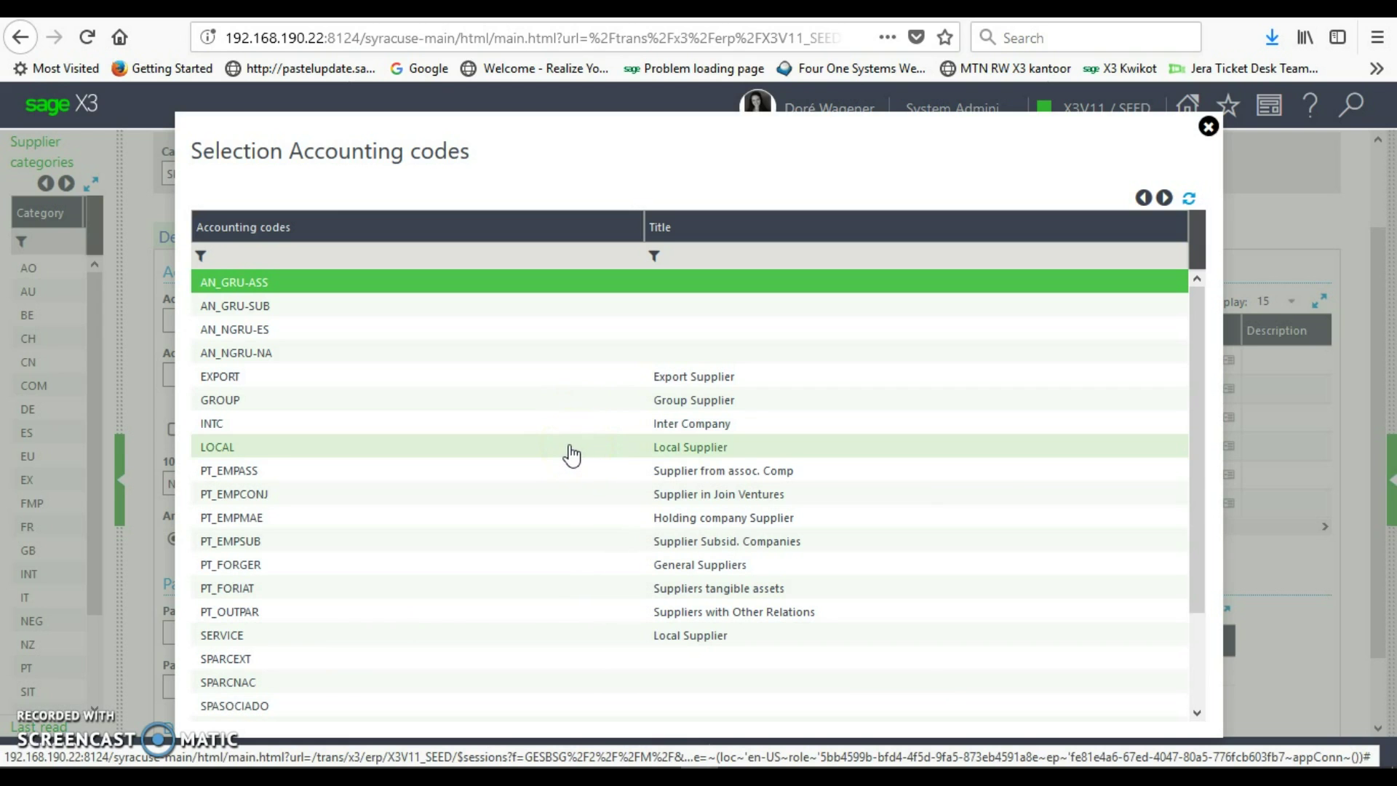
pyautogui.click(569, 445)
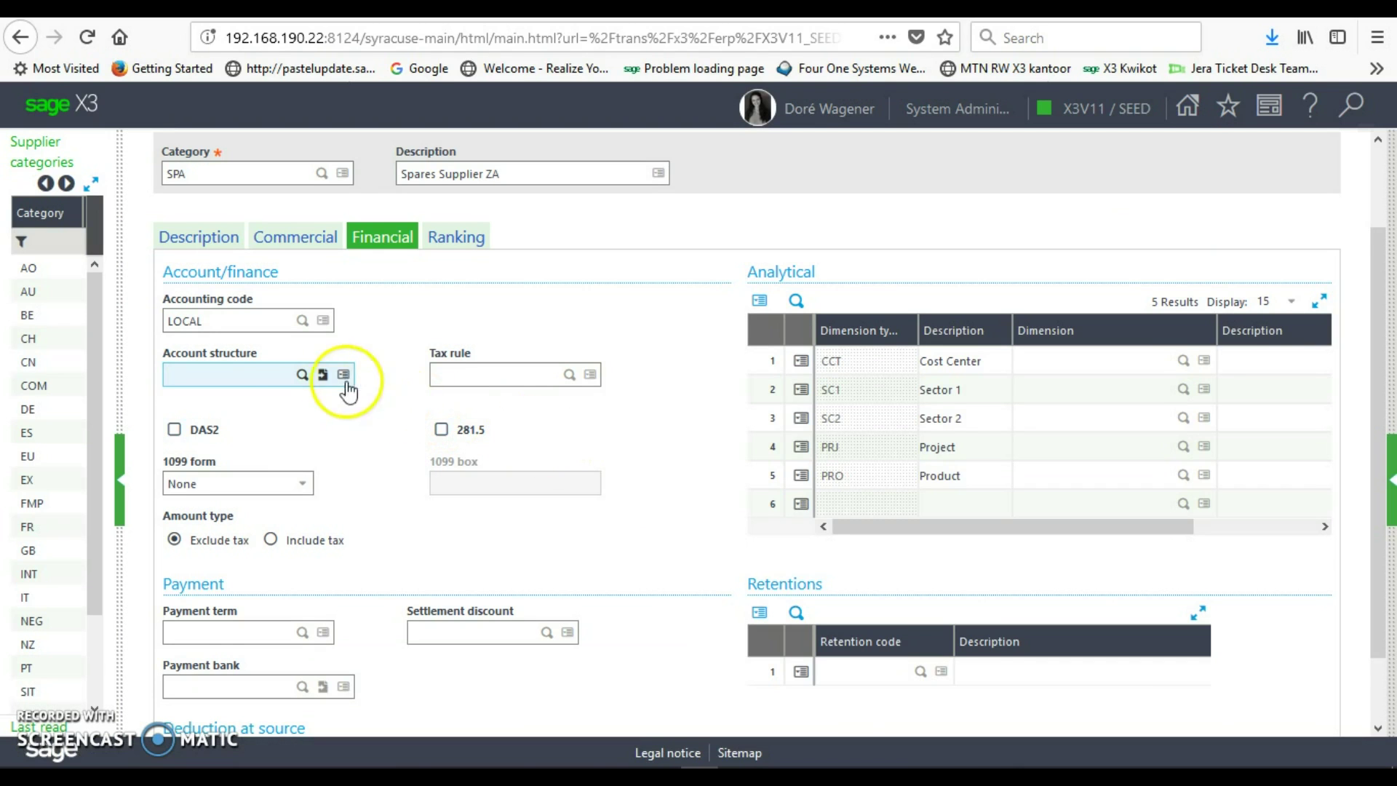
# Step: Choose the ZADOM (South African Domestic) tax rule for the category
pyautogui.click(441, 375)
pyautogui.click(569, 376)
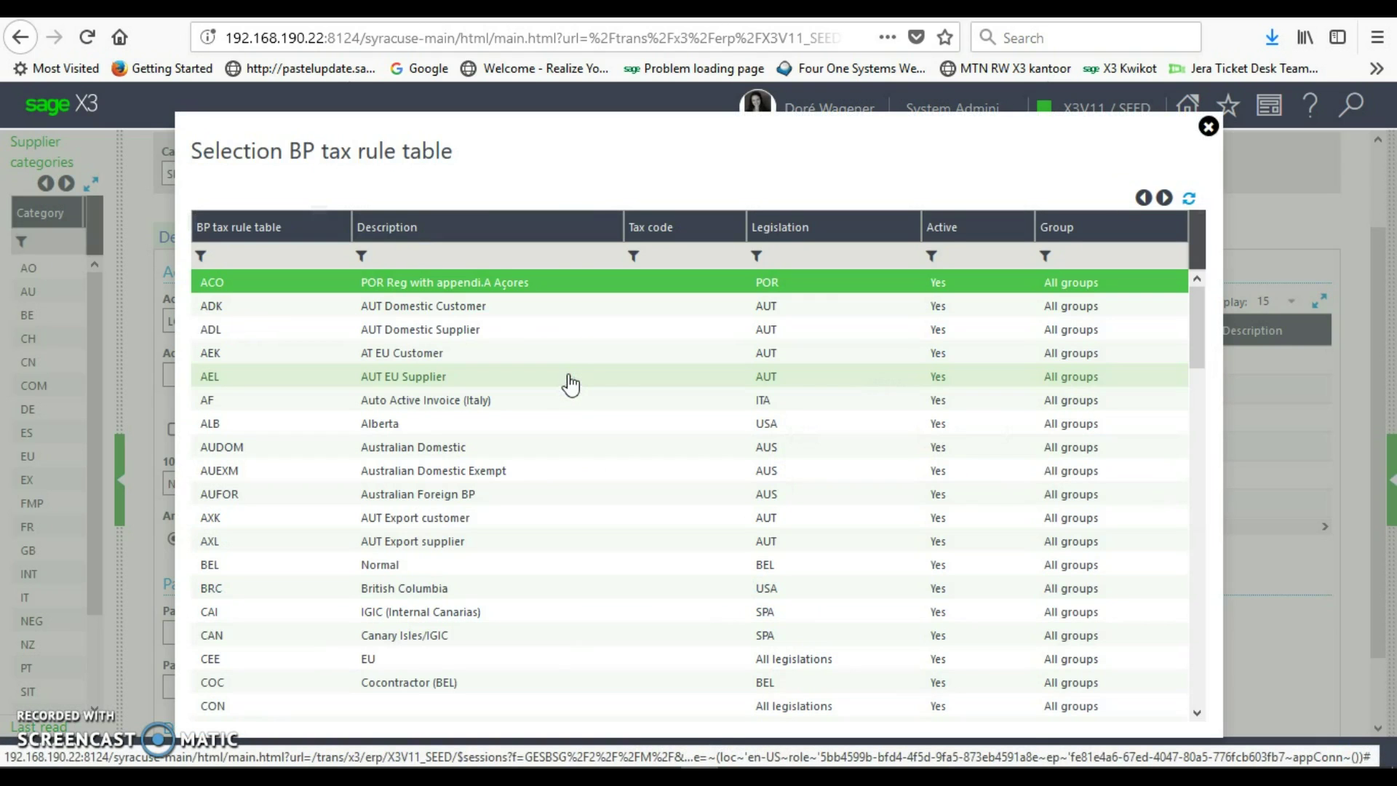
pyautogui.click(1165, 199)
pyautogui.scroll(-20, 993, 349)
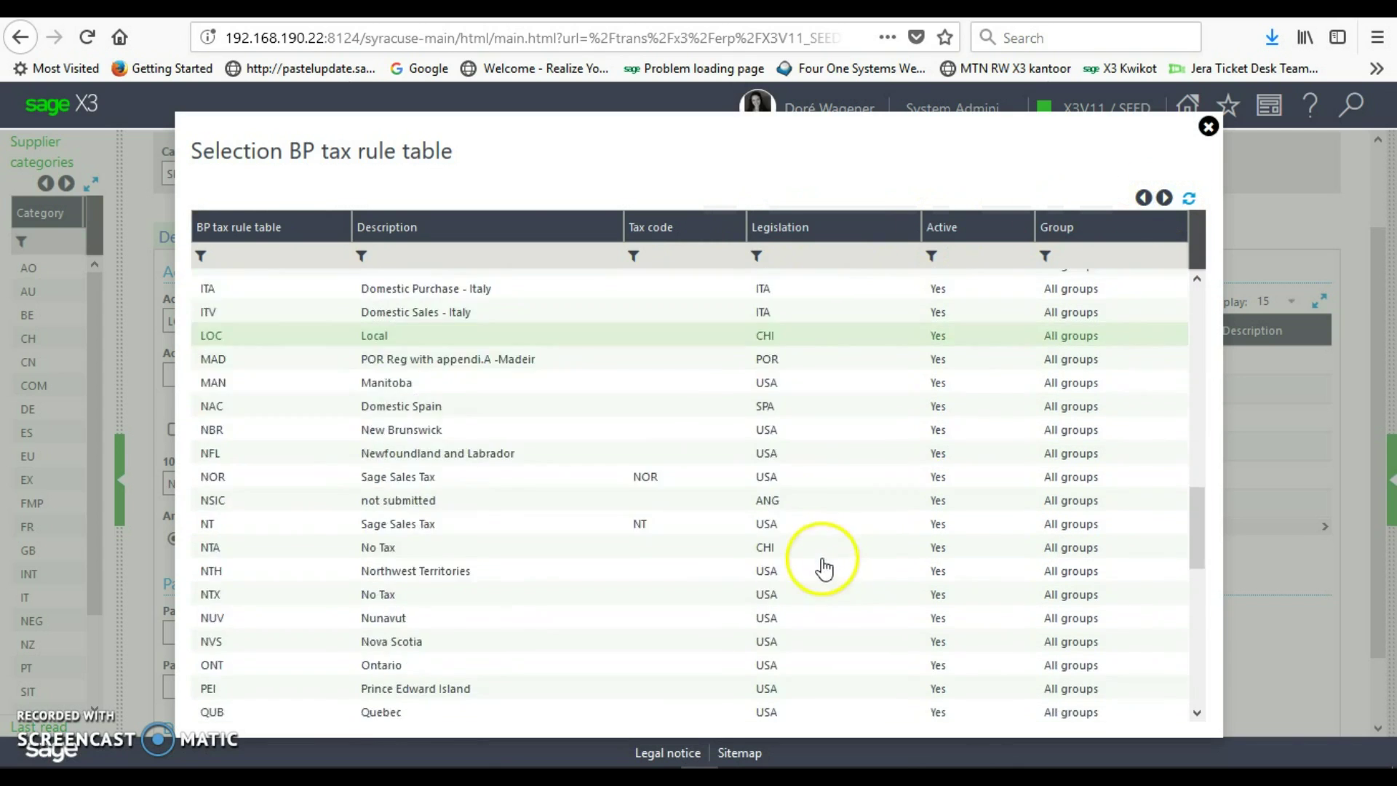
pyautogui.scroll(-1, 802, 611)
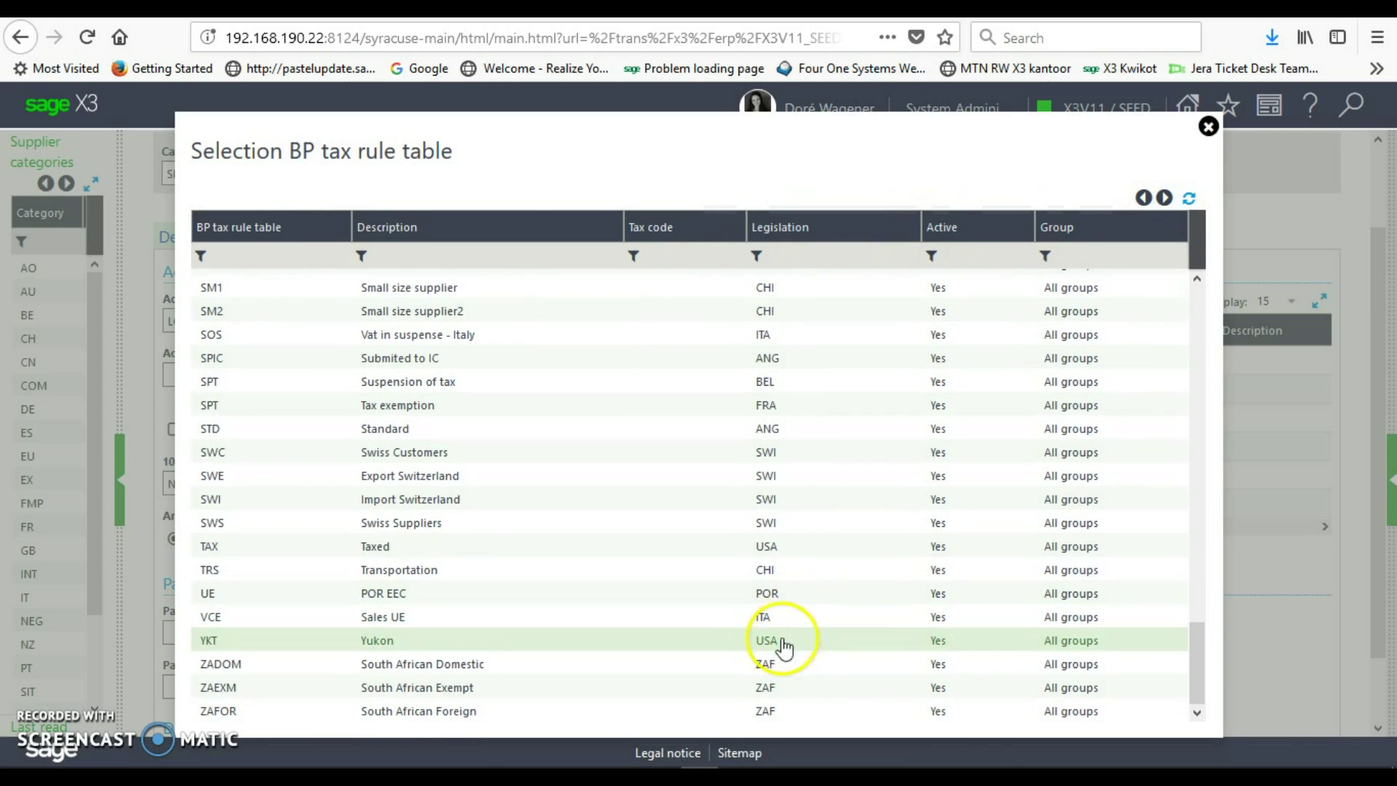
pyautogui.click(748, 665)
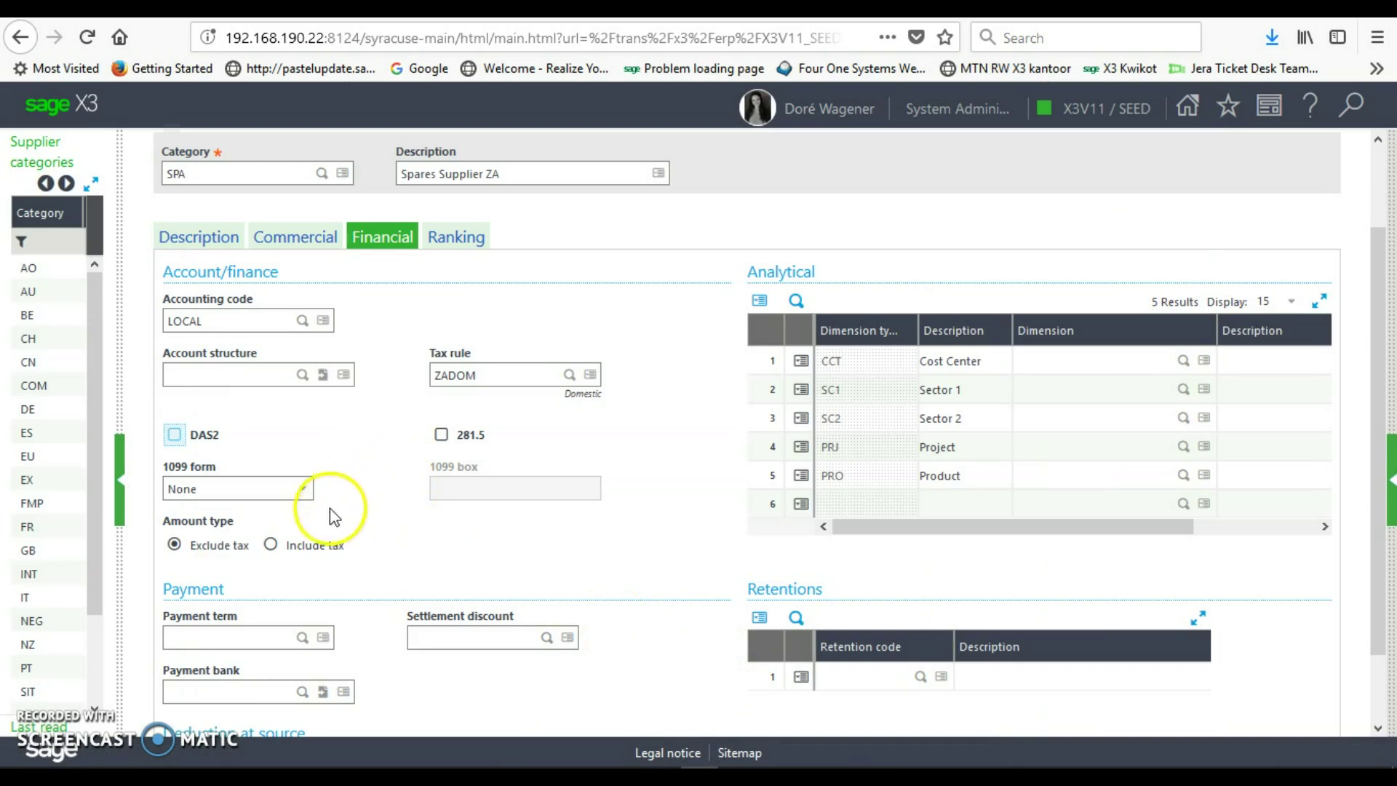
# Step: Keep the amount type as Exclude tax and choose the payment term ZA30NET (30 days net invoice date)
pyautogui.click(225, 551)
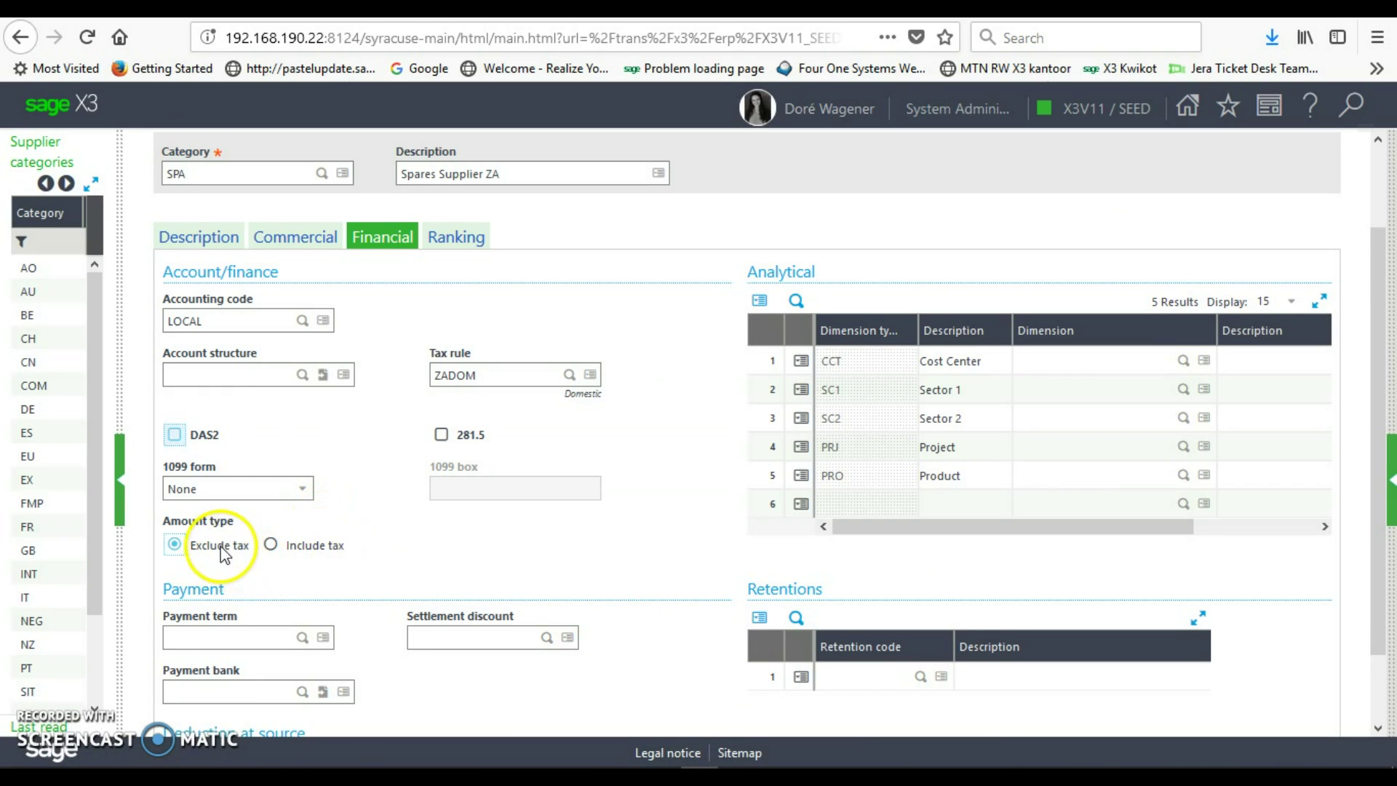
pyautogui.click(301, 638)
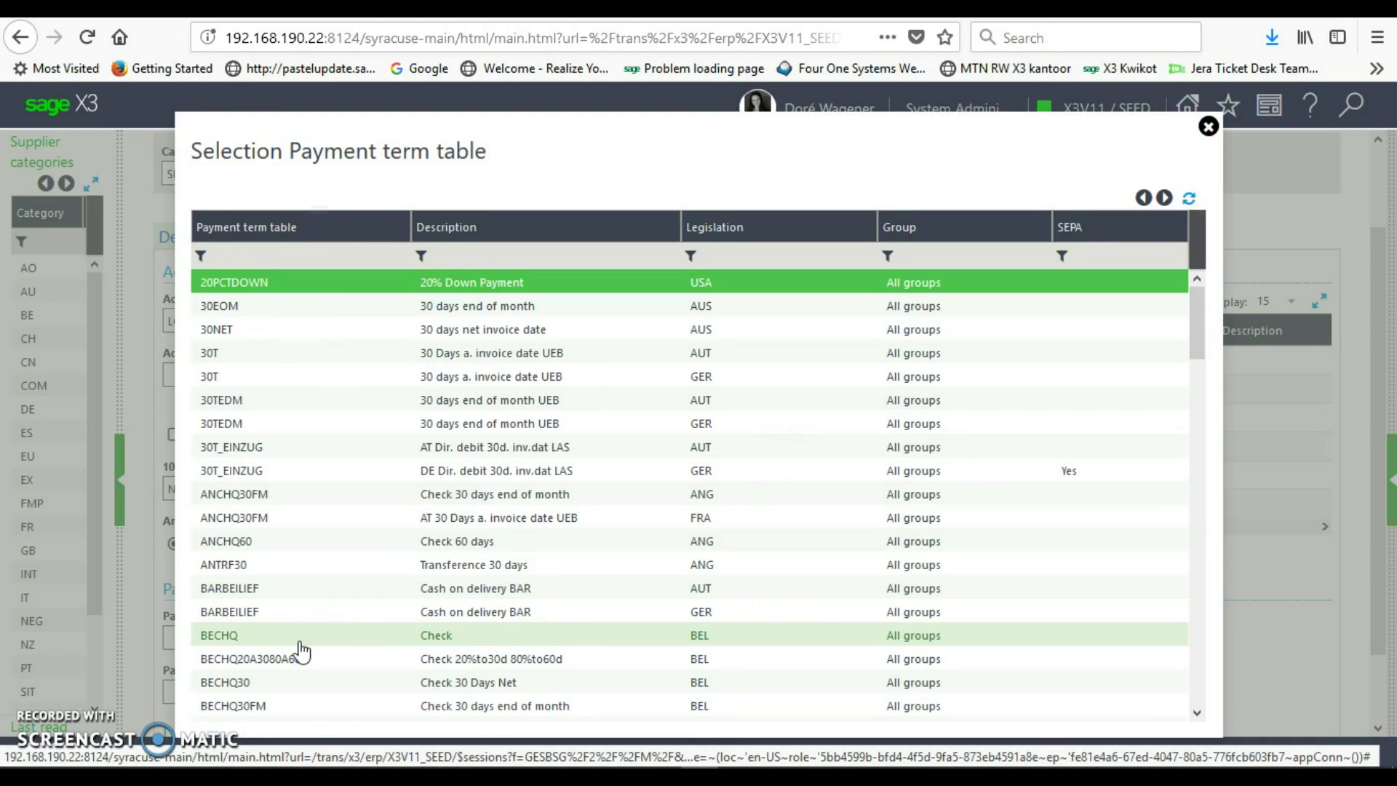
pyautogui.scroll(-20, 334, 446)
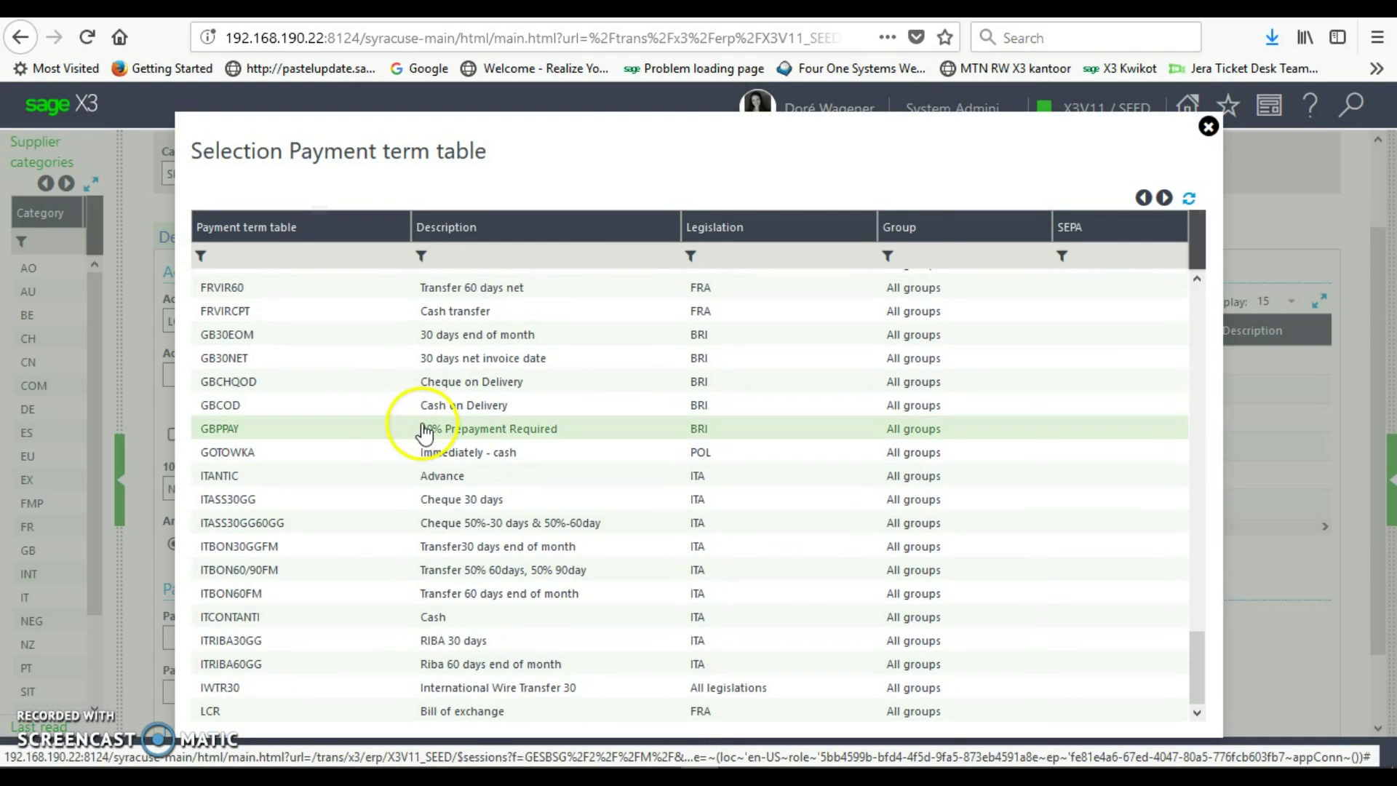
pyautogui.click(1164, 197)
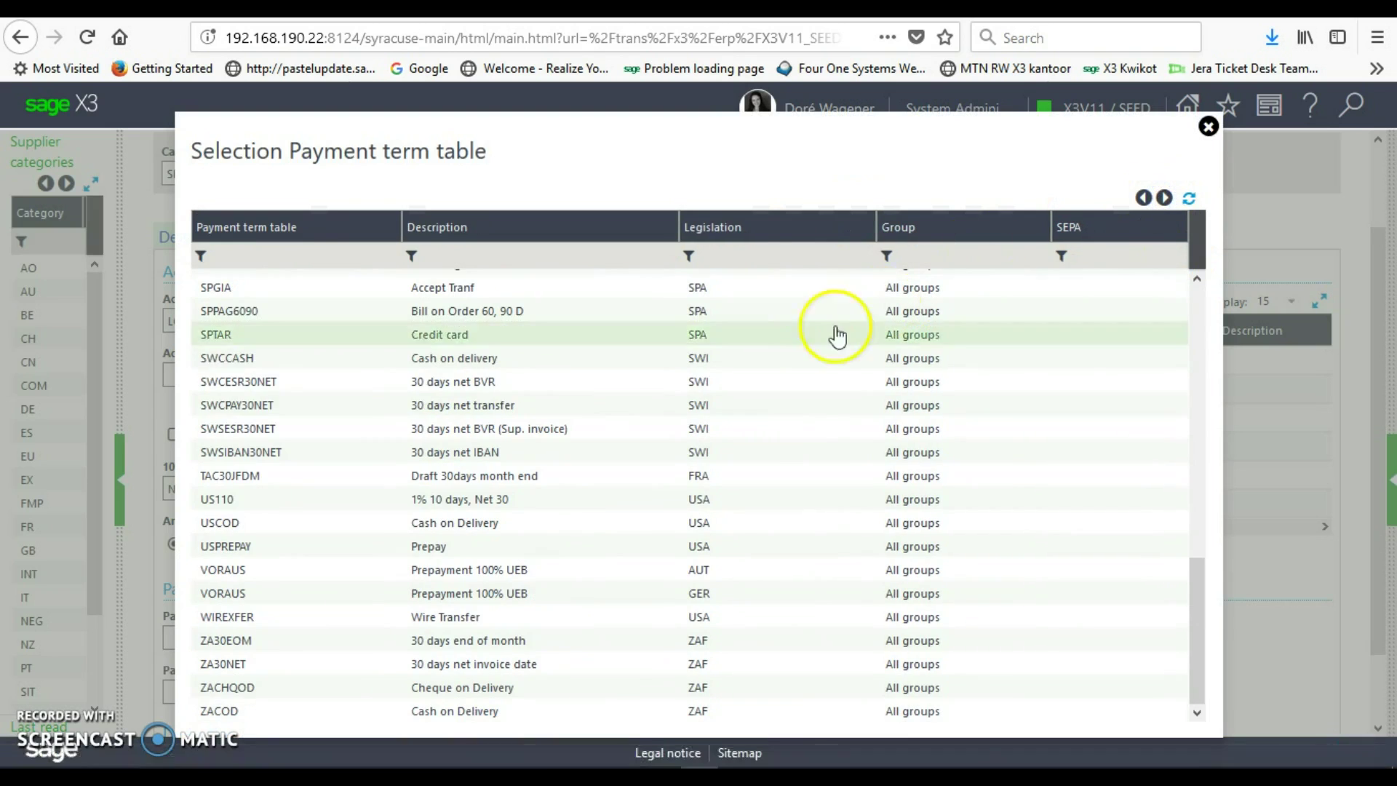
pyautogui.click(706, 665)
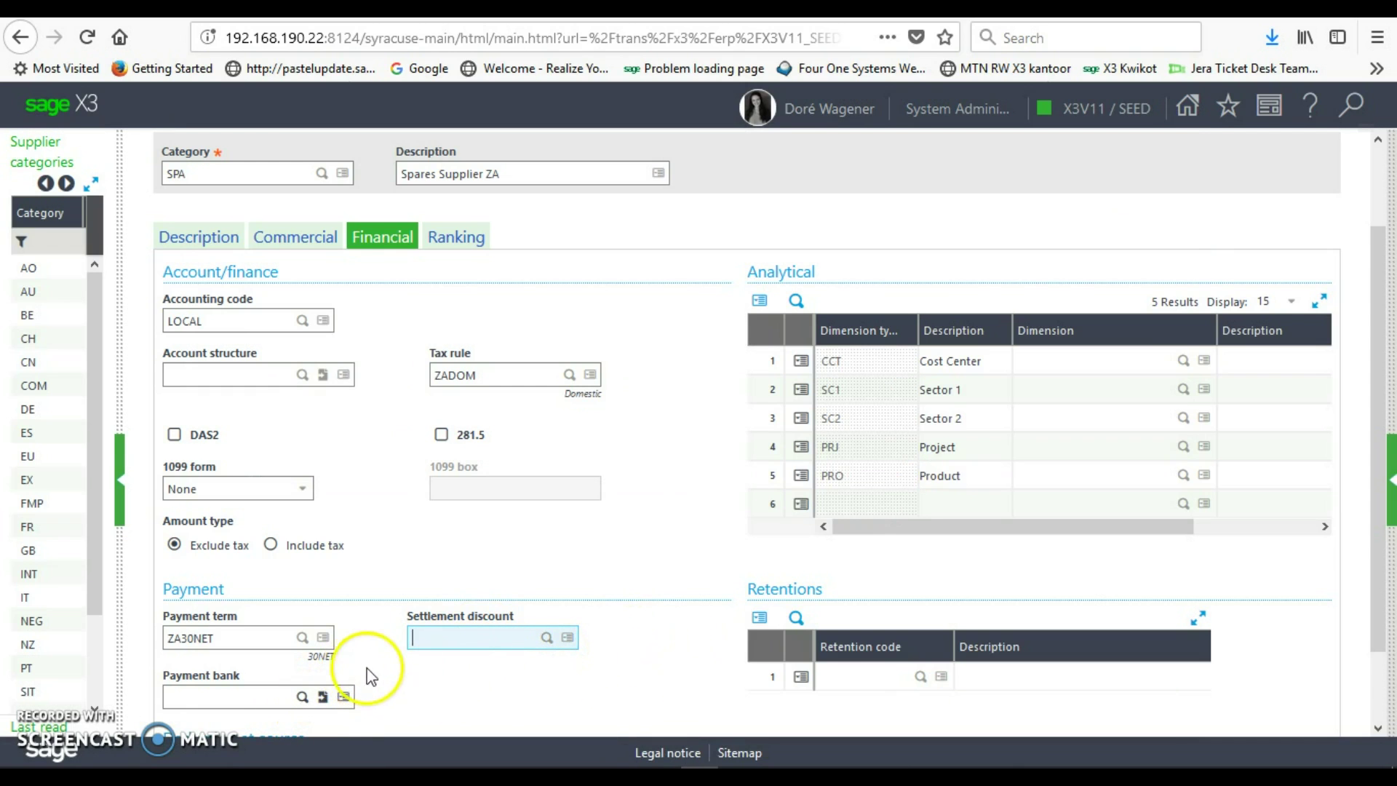
# Step: Browse the bank accounts available for the category's payment bank, and close the list without choosing one
pyautogui.scroll(-2, 427, 665)
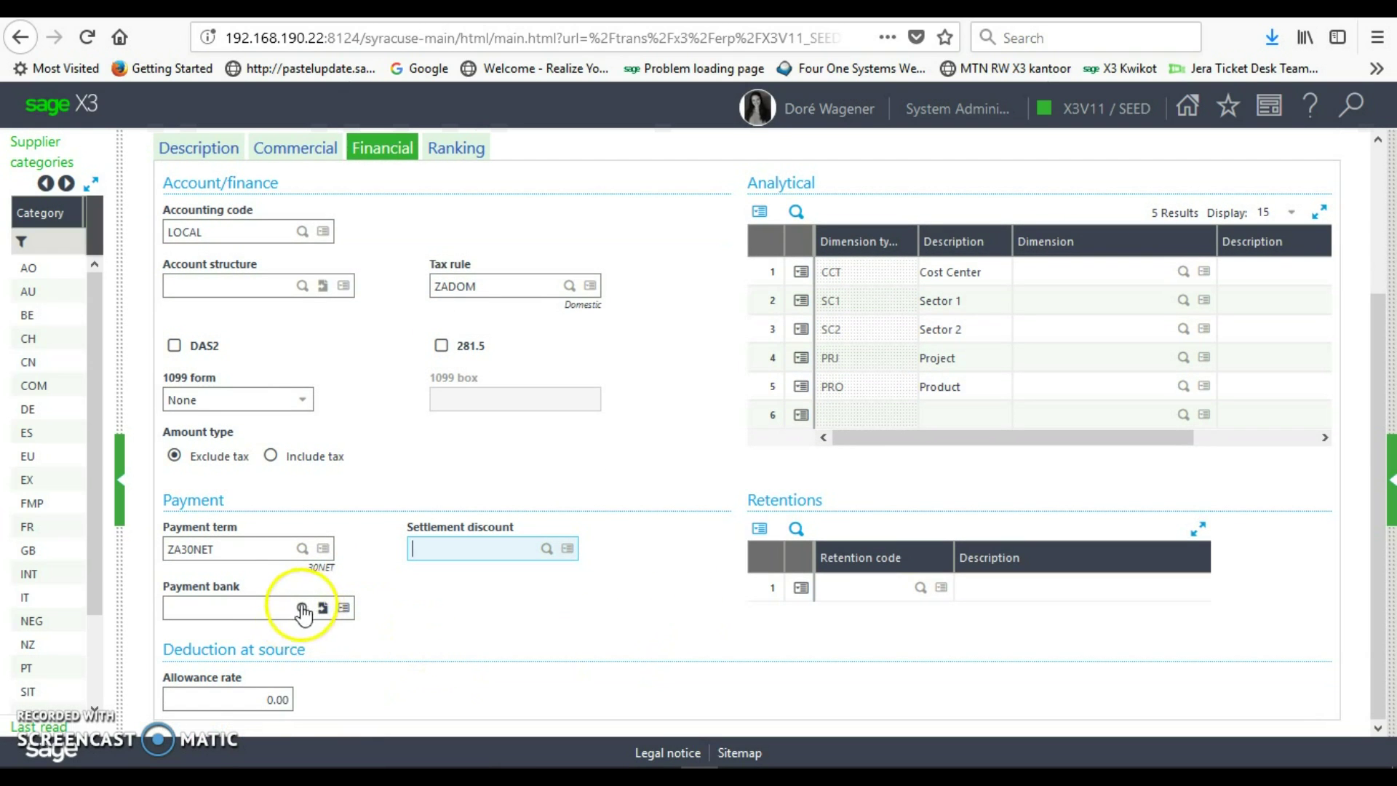
pyautogui.click(303, 607)
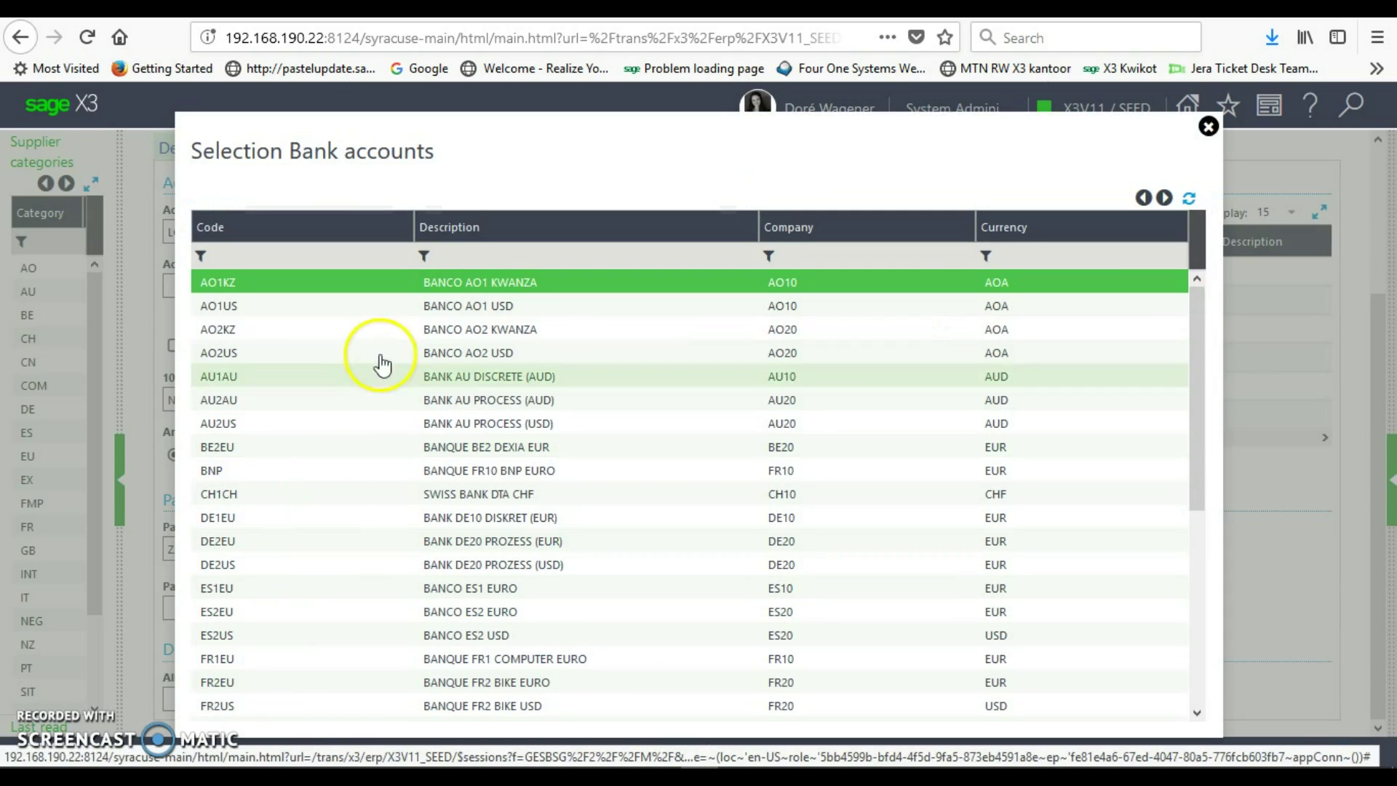
pyautogui.scroll(-5, 393, 341)
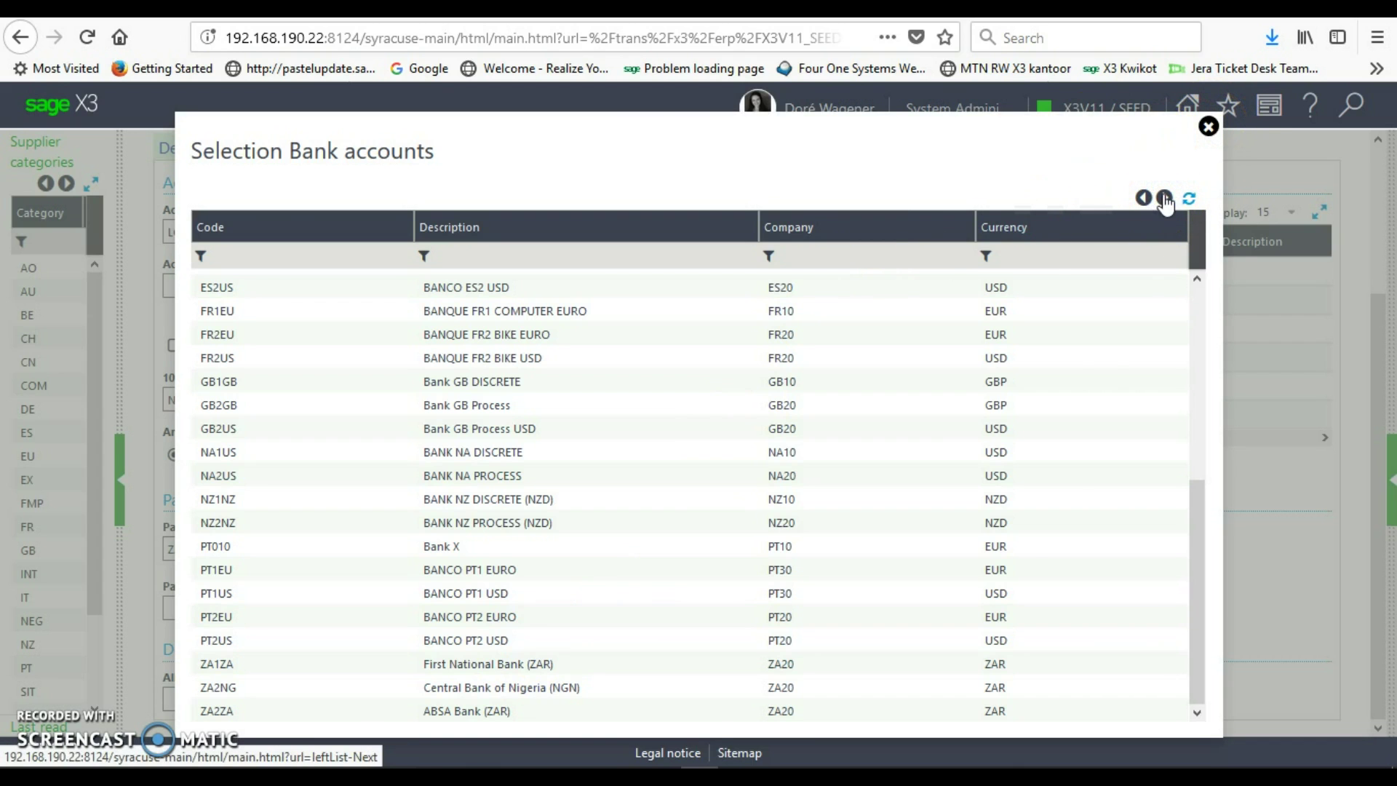
pyautogui.scroll(5, 1103, 373)
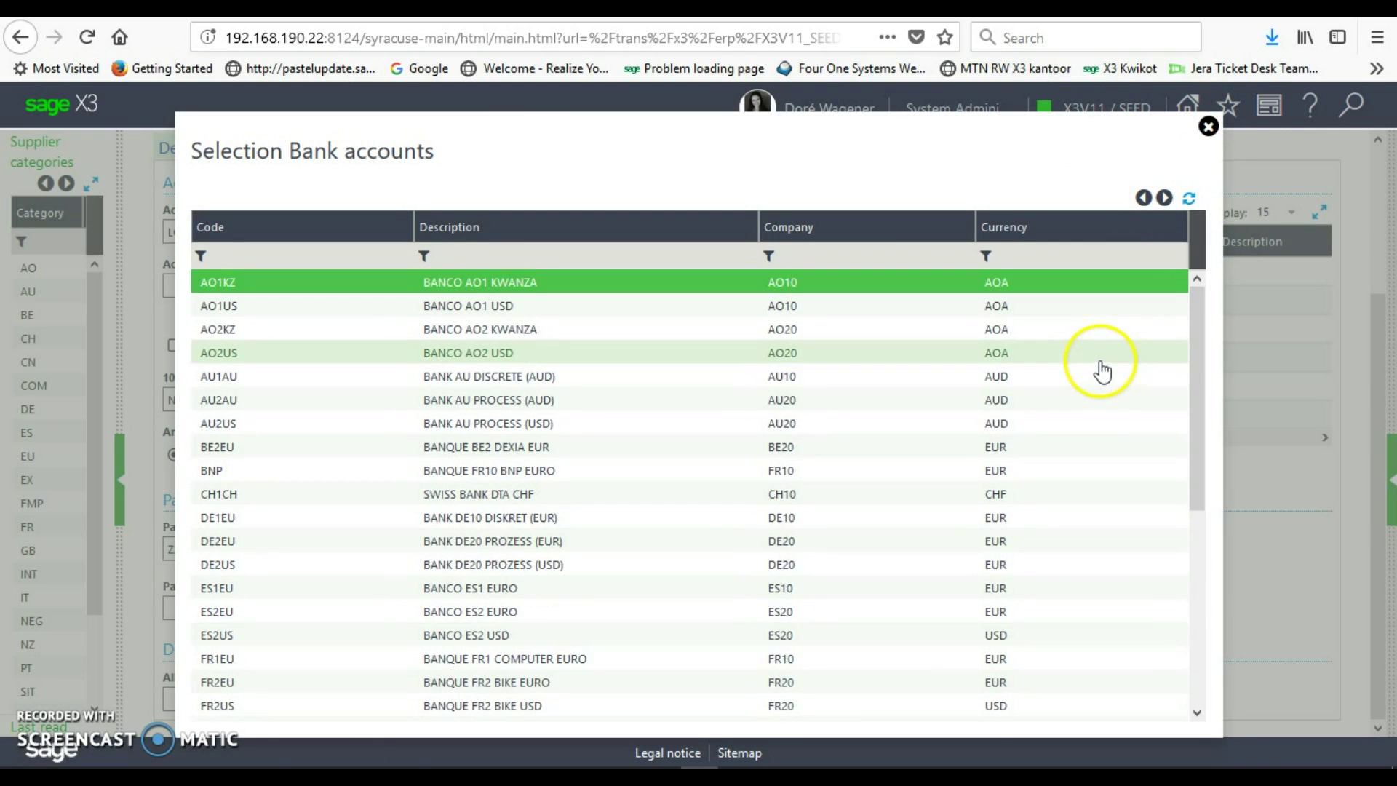
pyautogui.scroll(-5, 1103, 373)
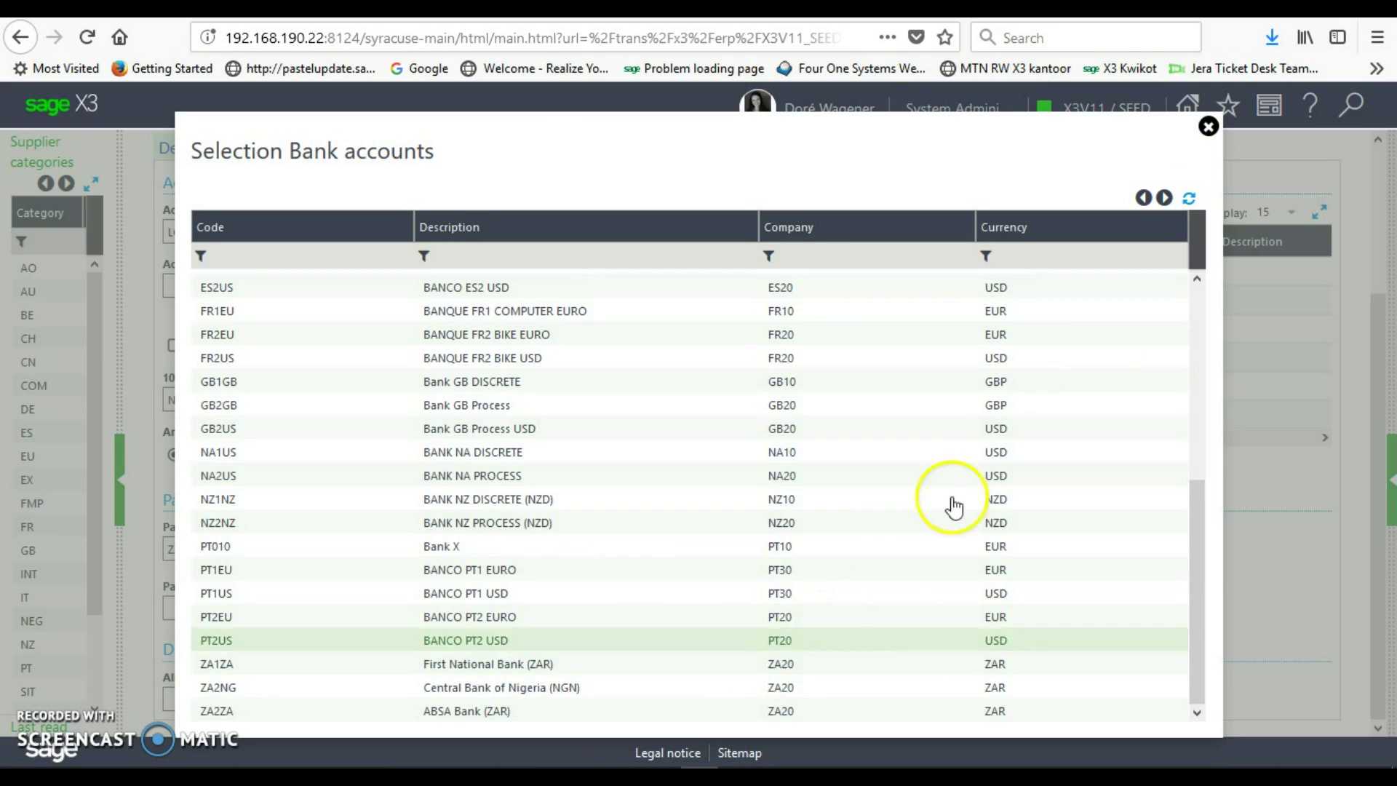
pyautogui.click(1205, 128)
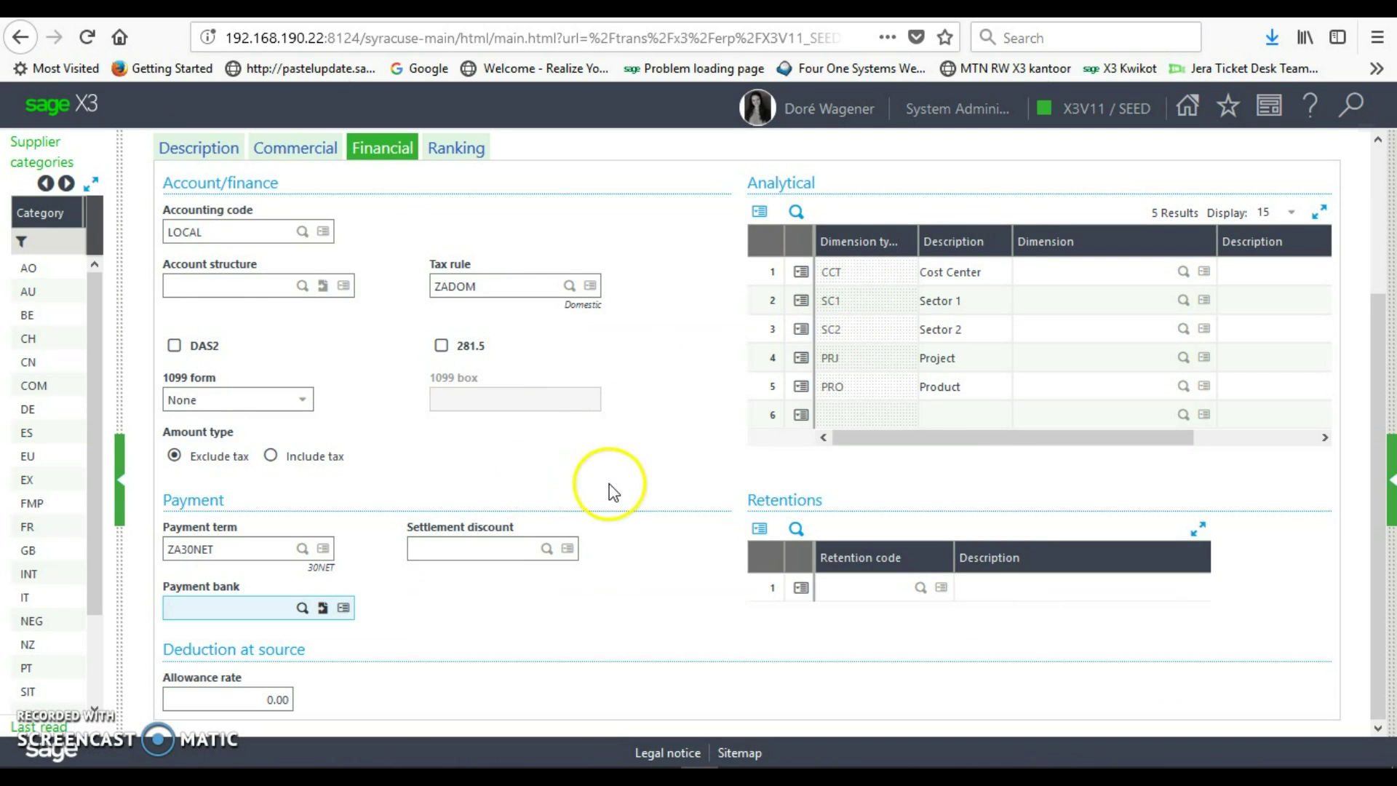
# Step: Check the category's ranking conversion factors and return to its financial settings
pyautogui.scroll(3, 566, 461)
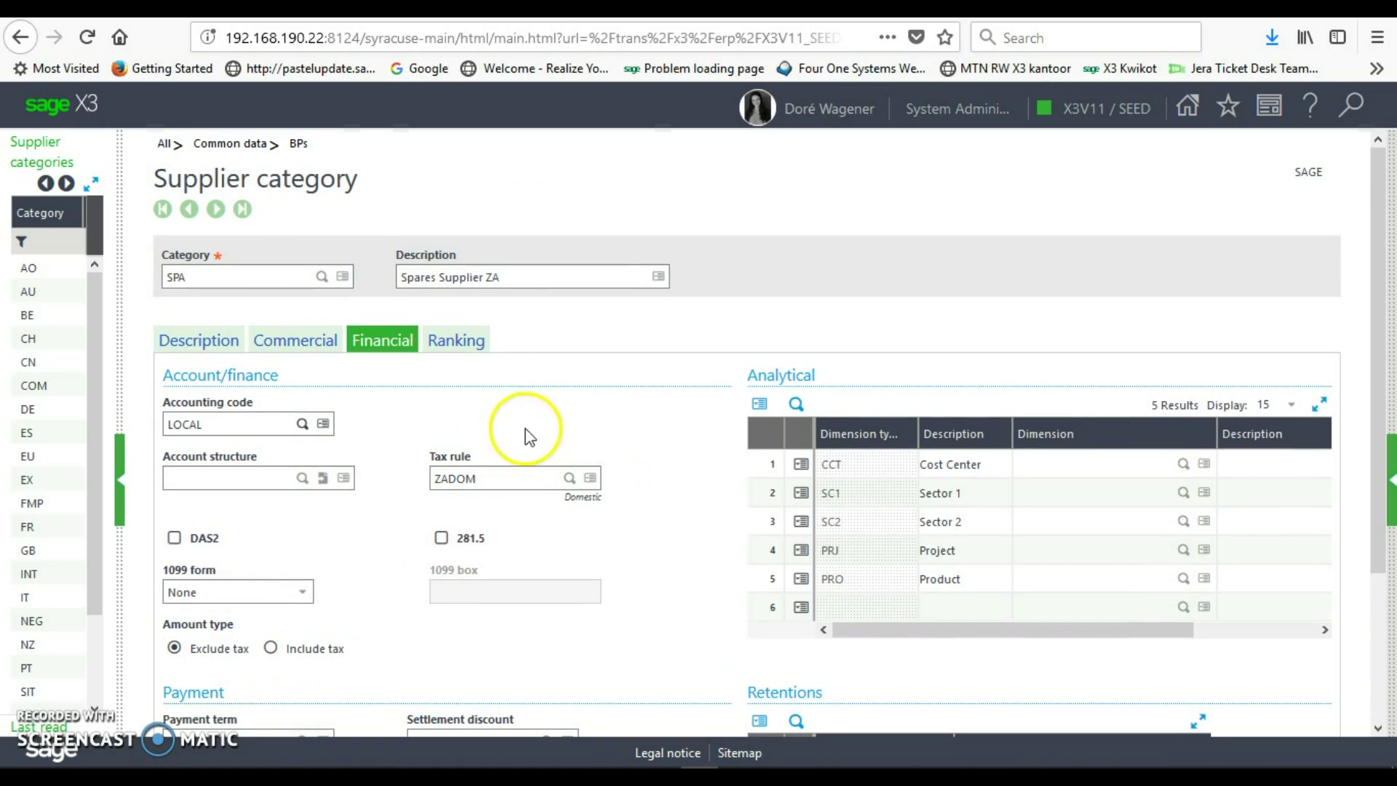
pyautogui.click(450, 344)
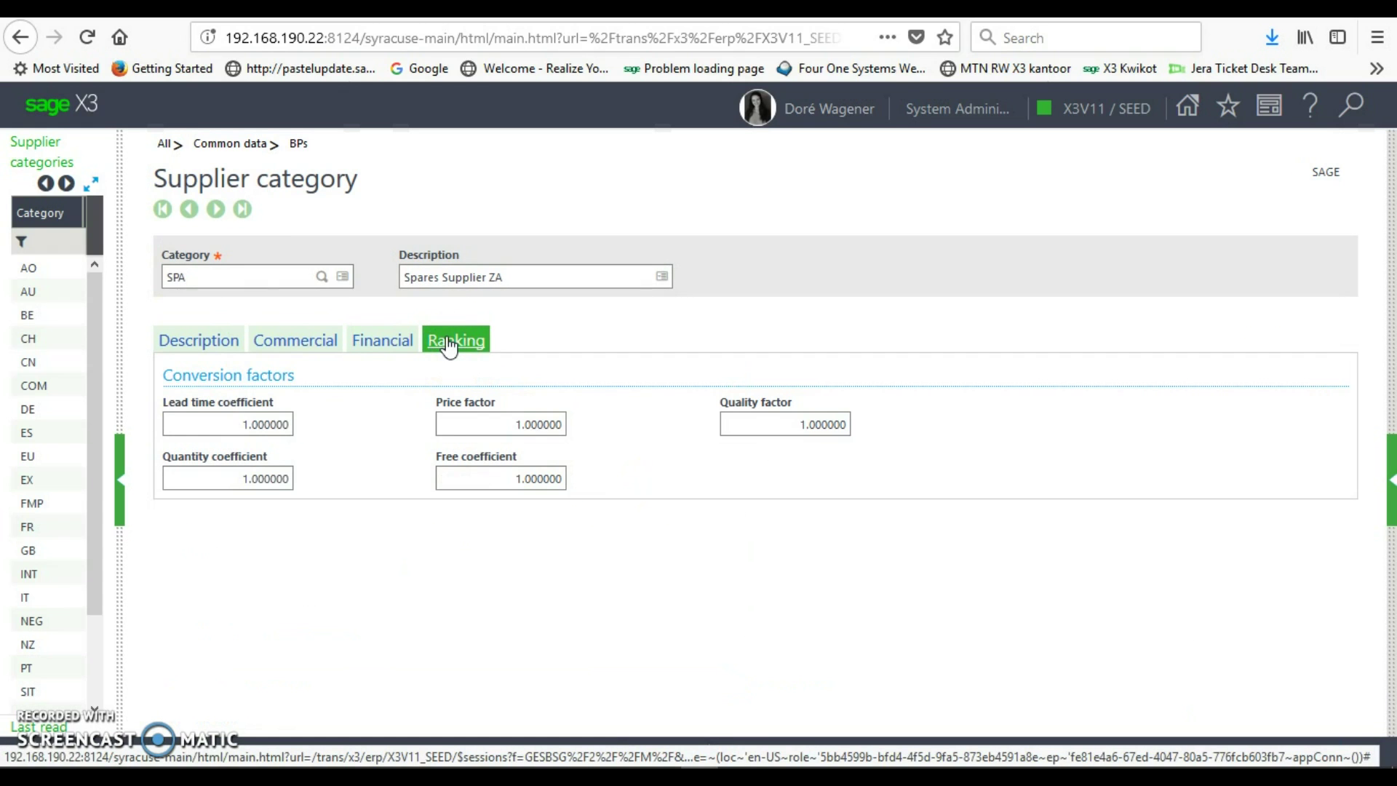
pyautogui.click(391, 345)
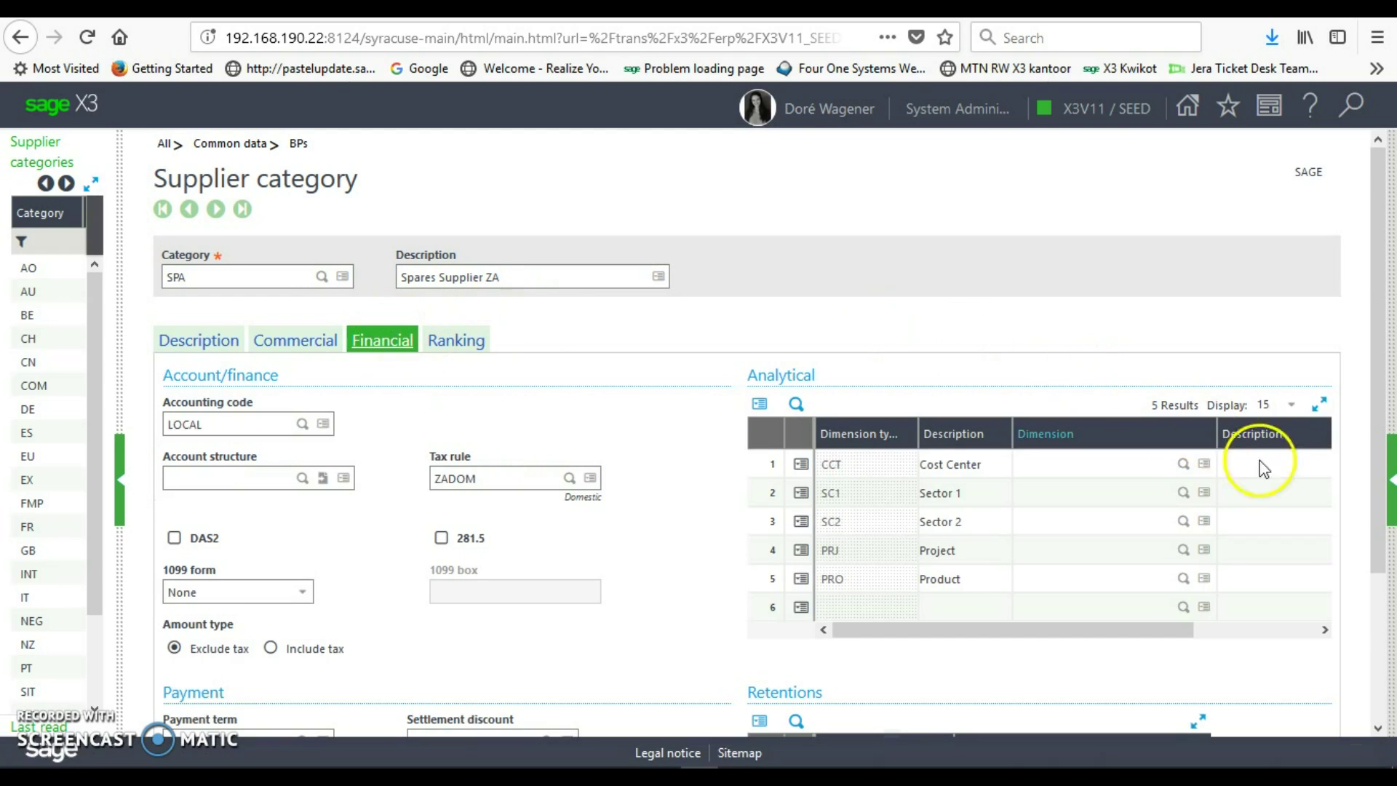
# Step: Review the completed financial settings and create the SPA supplier category record
pyautogui.click(1391, 476)
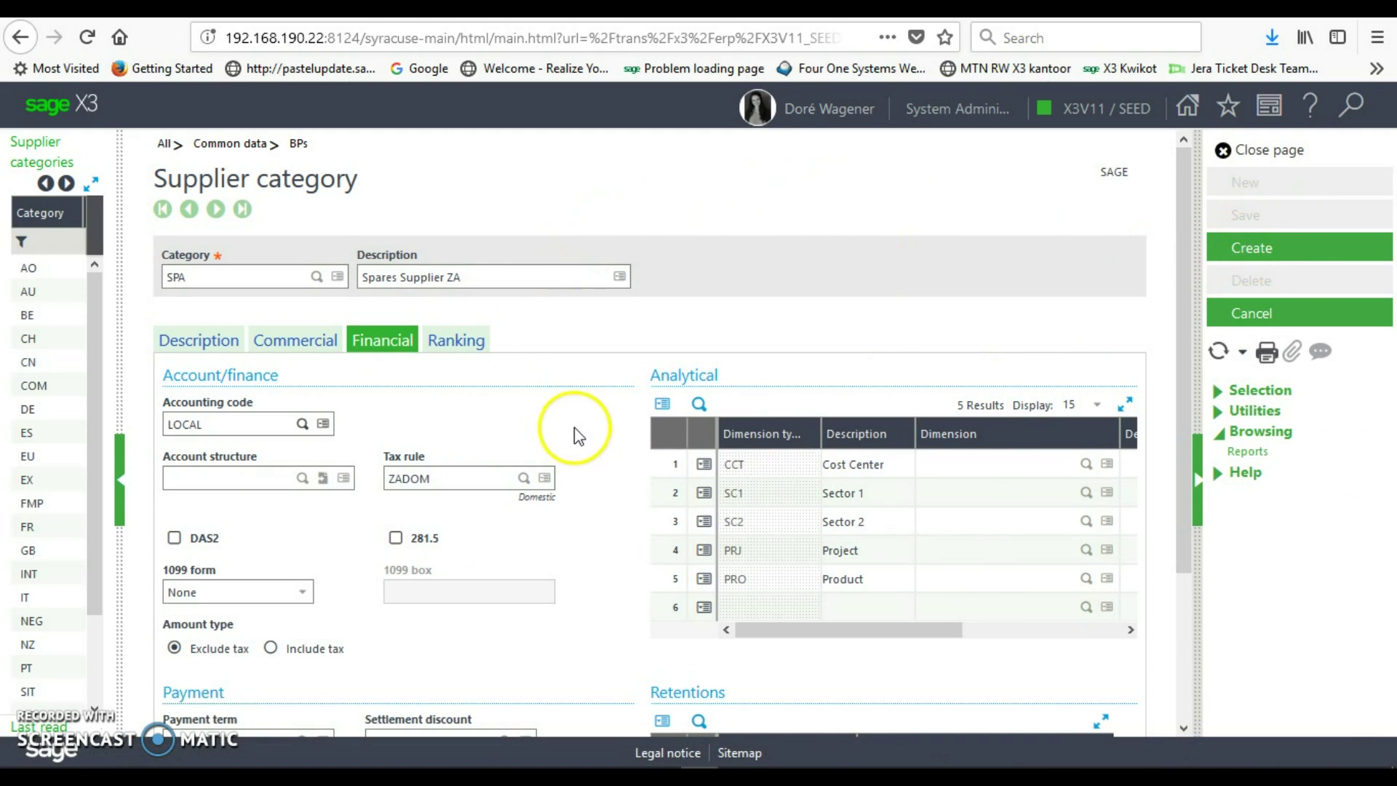
pyautogui.scroll(-3, 574, 426)
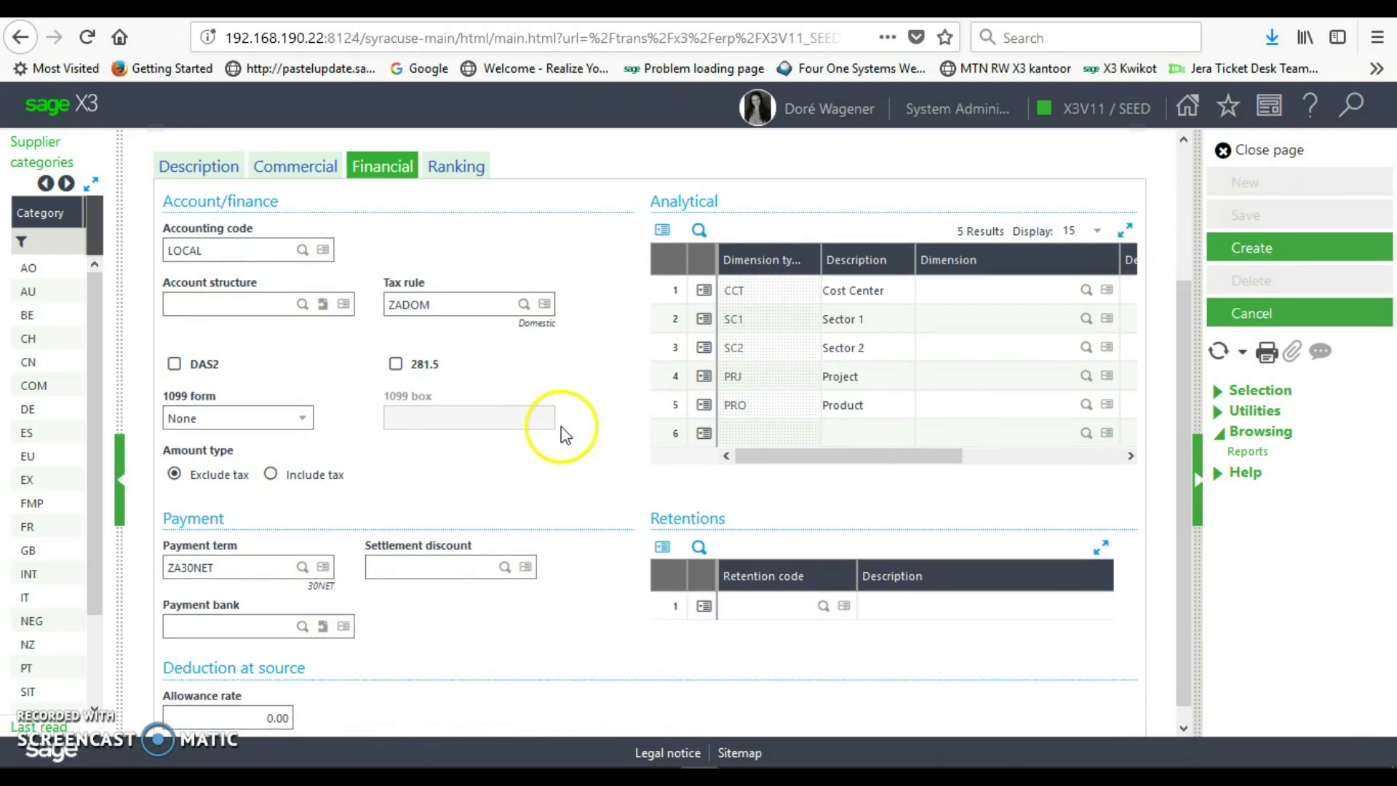
pyautogui.scroll(3, 567, 422)
pyautogui.click(1237, 250)
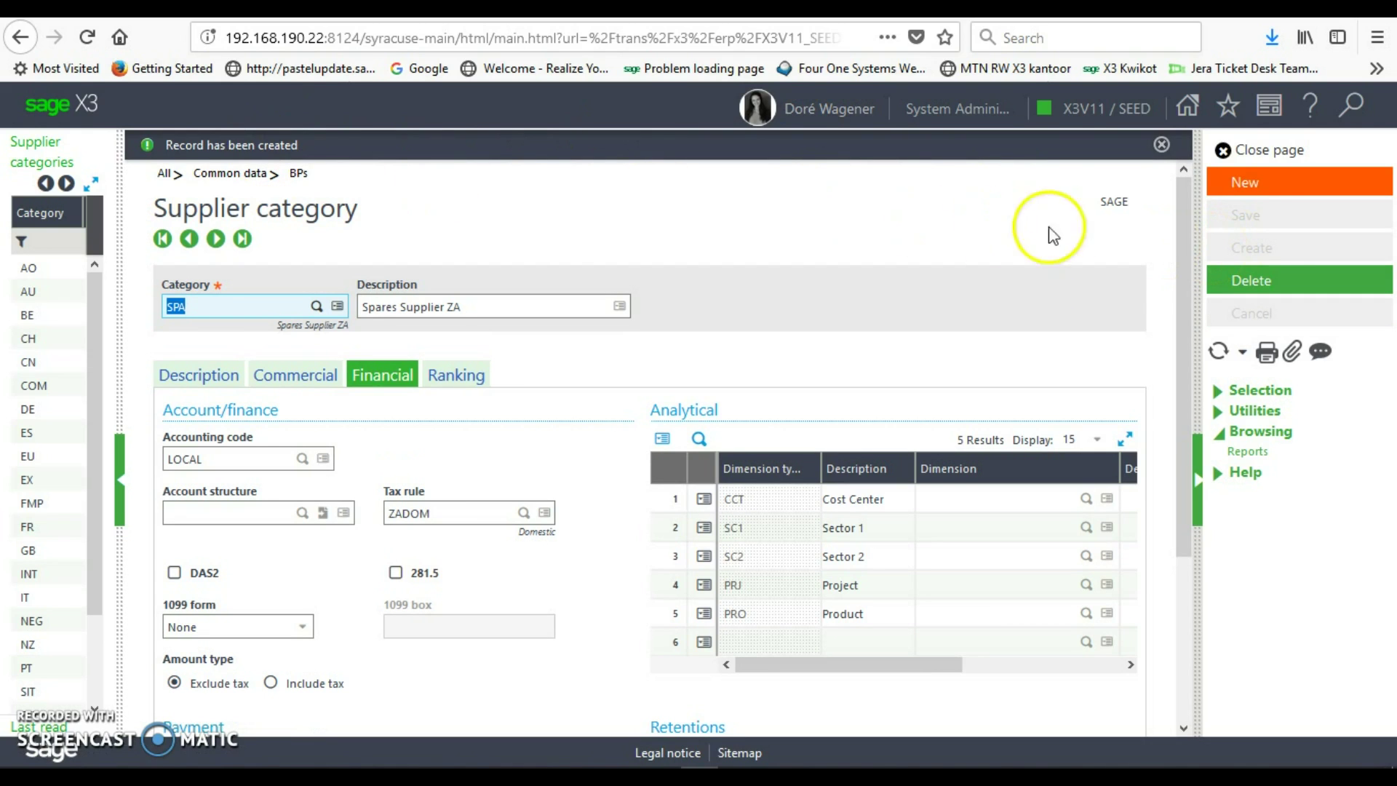
# Step: Close the supplier category page and open the Suppliers function under the common BP data
pyautogui.click(1249, 151)
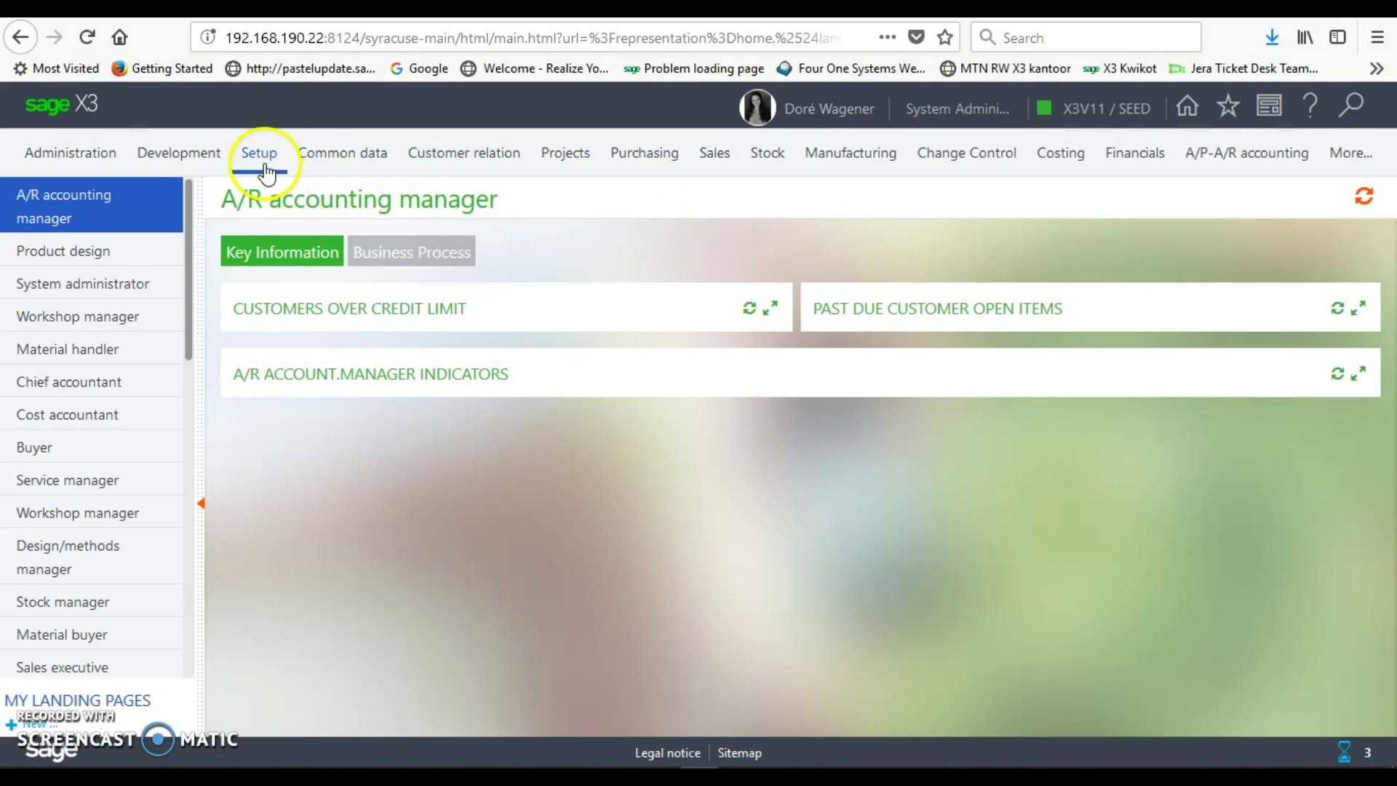
pyautogui.click(331, 173)
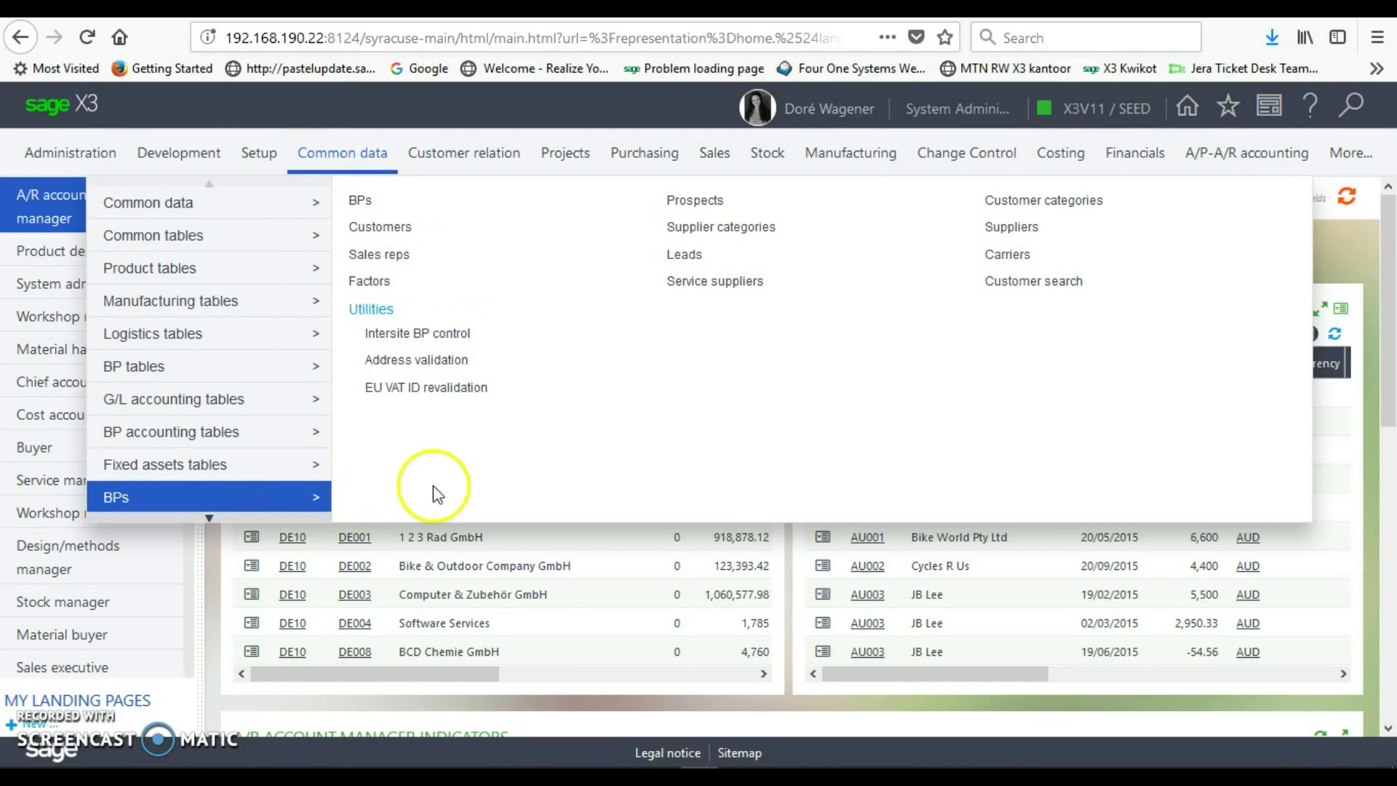
pyautogui.click(1013, 233)
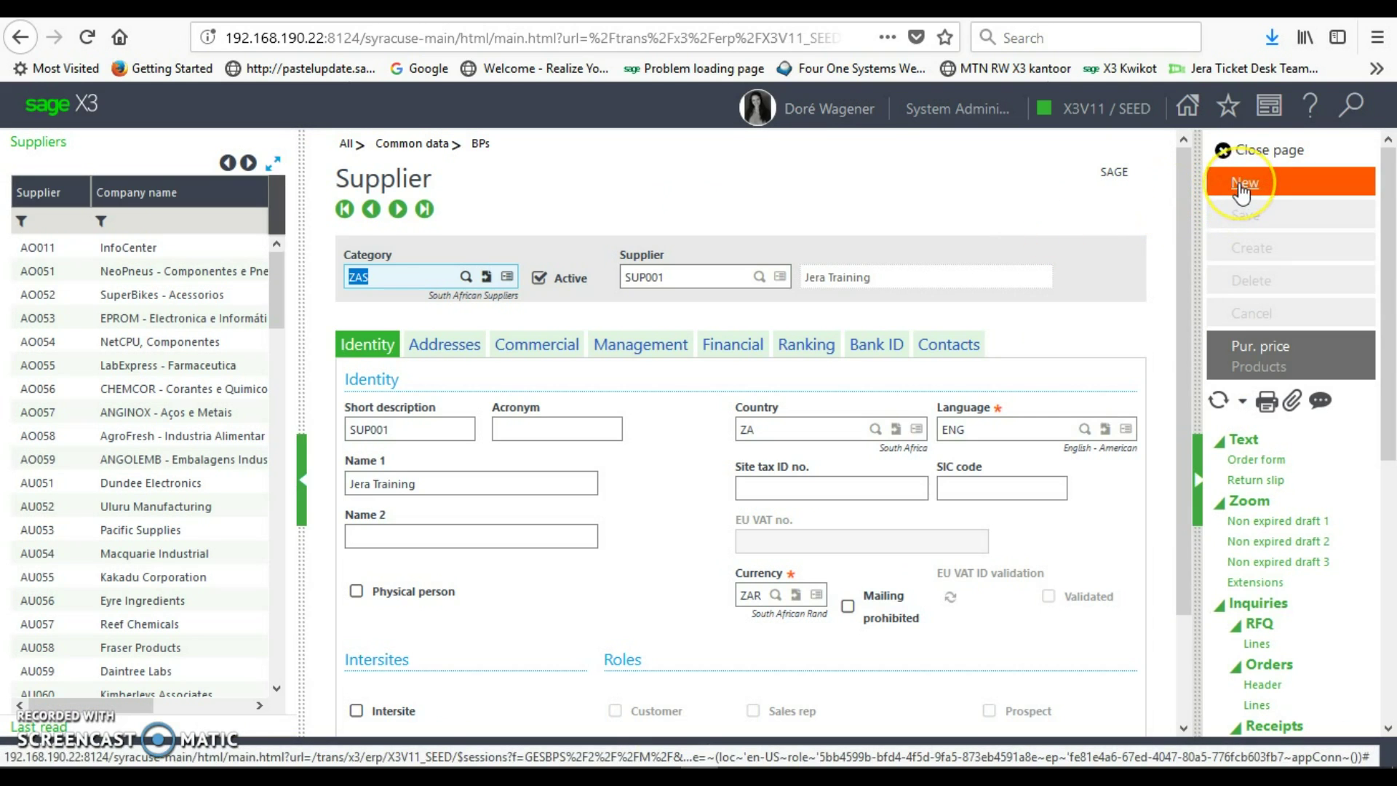
# Step: Start a new supplier in category SPA with the supplier code TRA002, and check its default identity details
pyautogui.click(1242, 191)
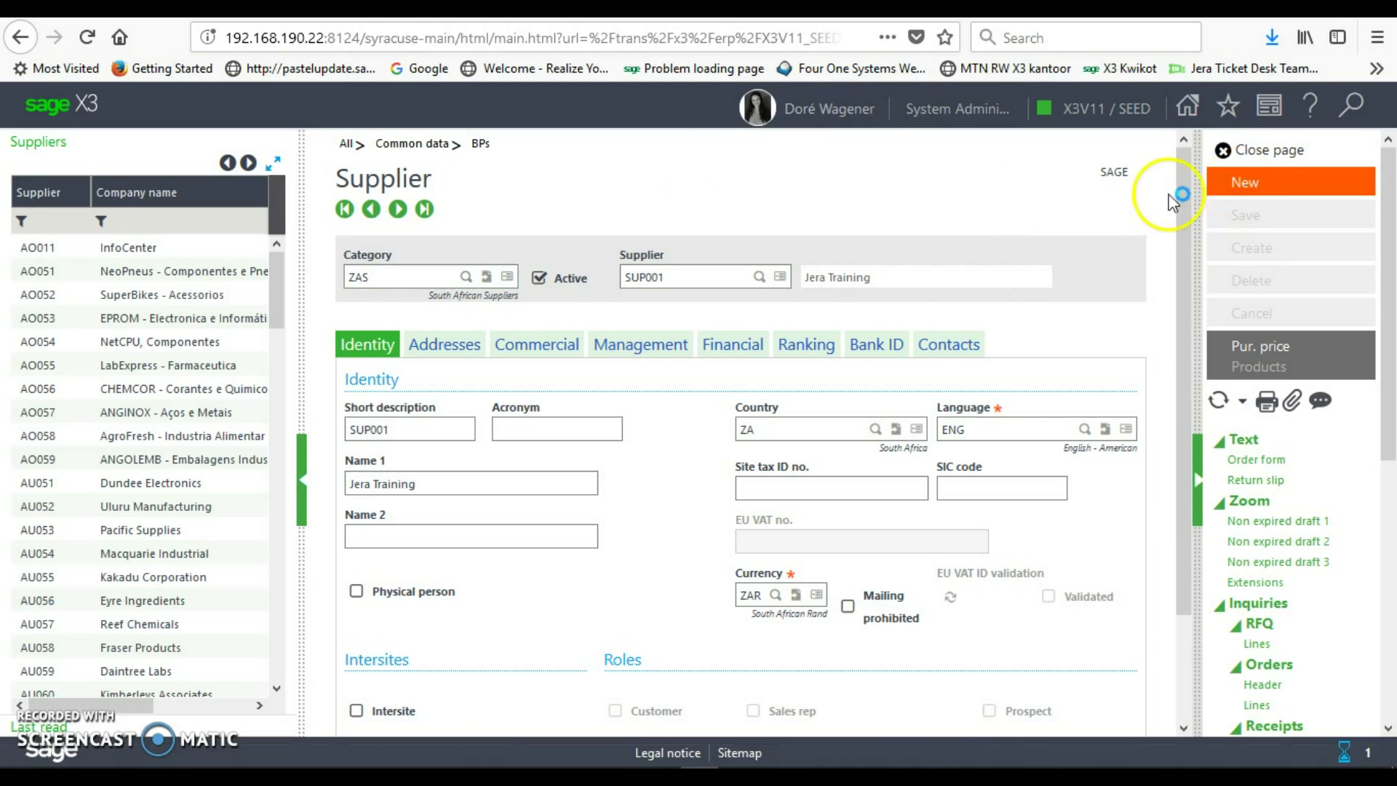
pyautogui.click(376, 276)
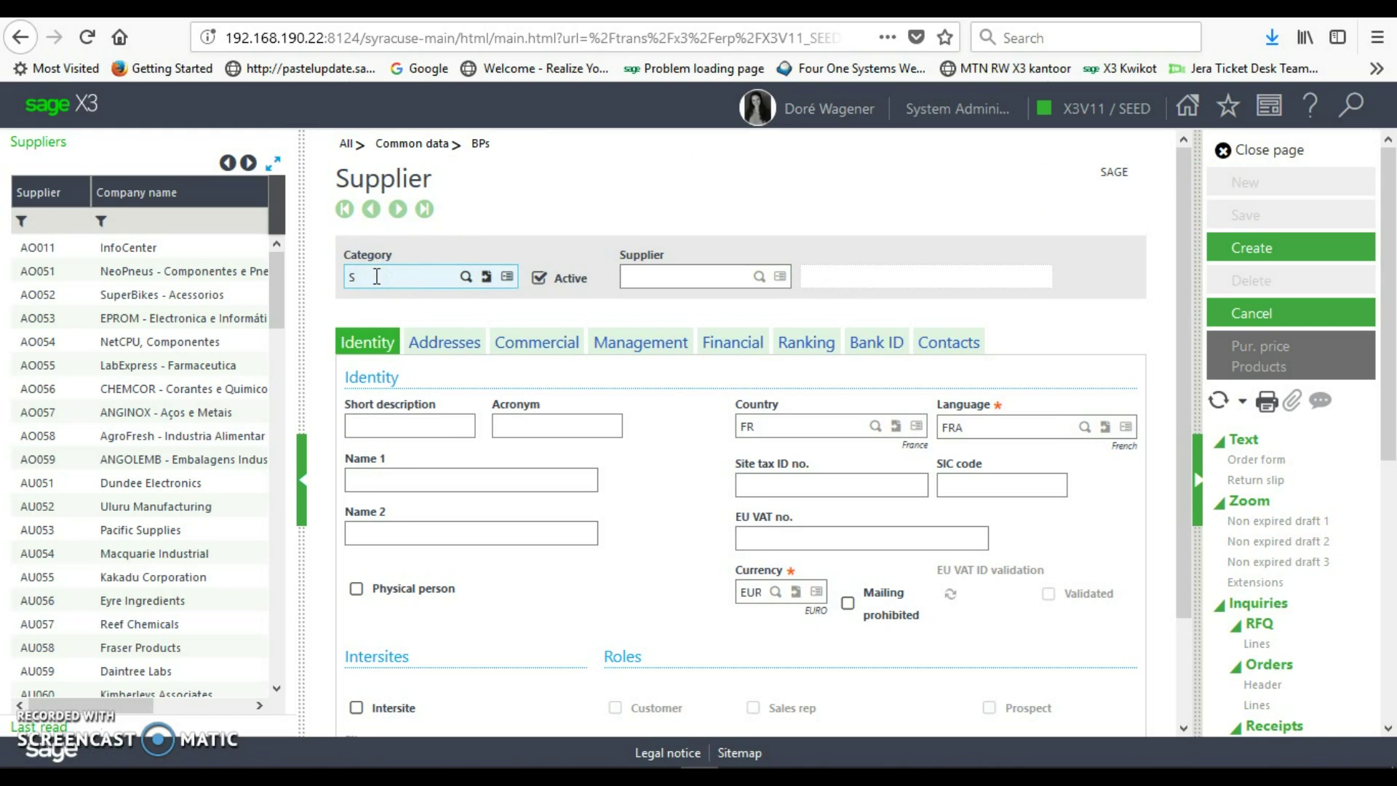
pyautogui.press('Tab')
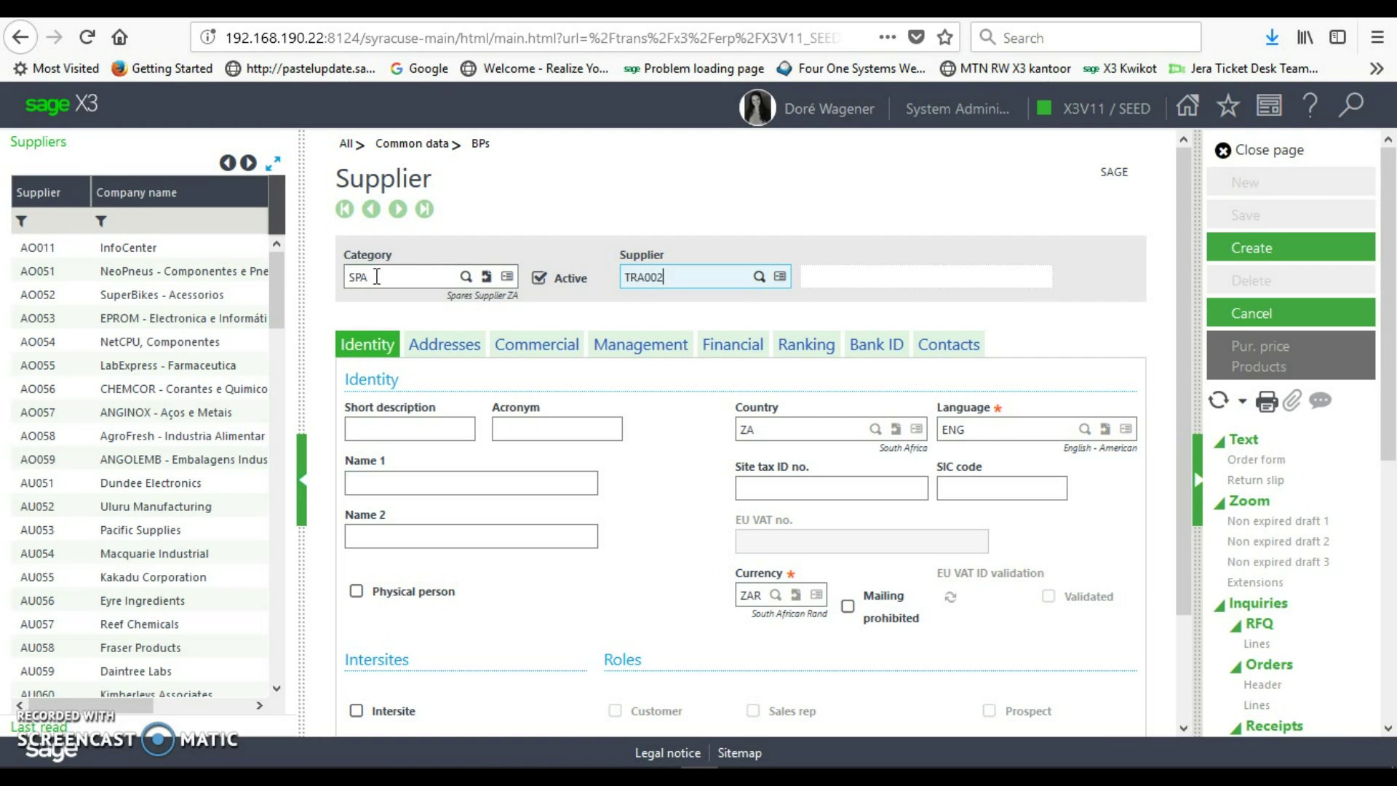
pyautogui.press('Tab')
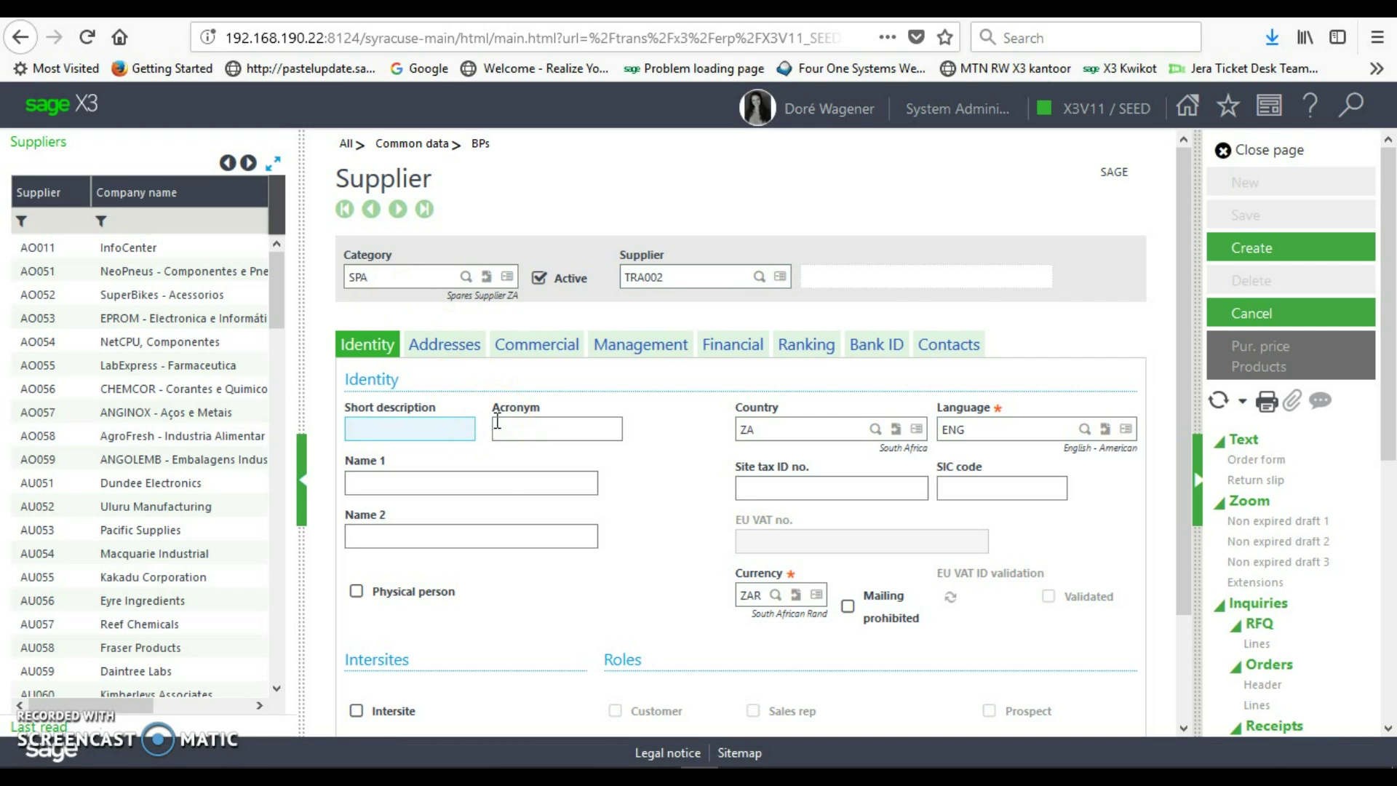
pyautogui.click(394, 402)
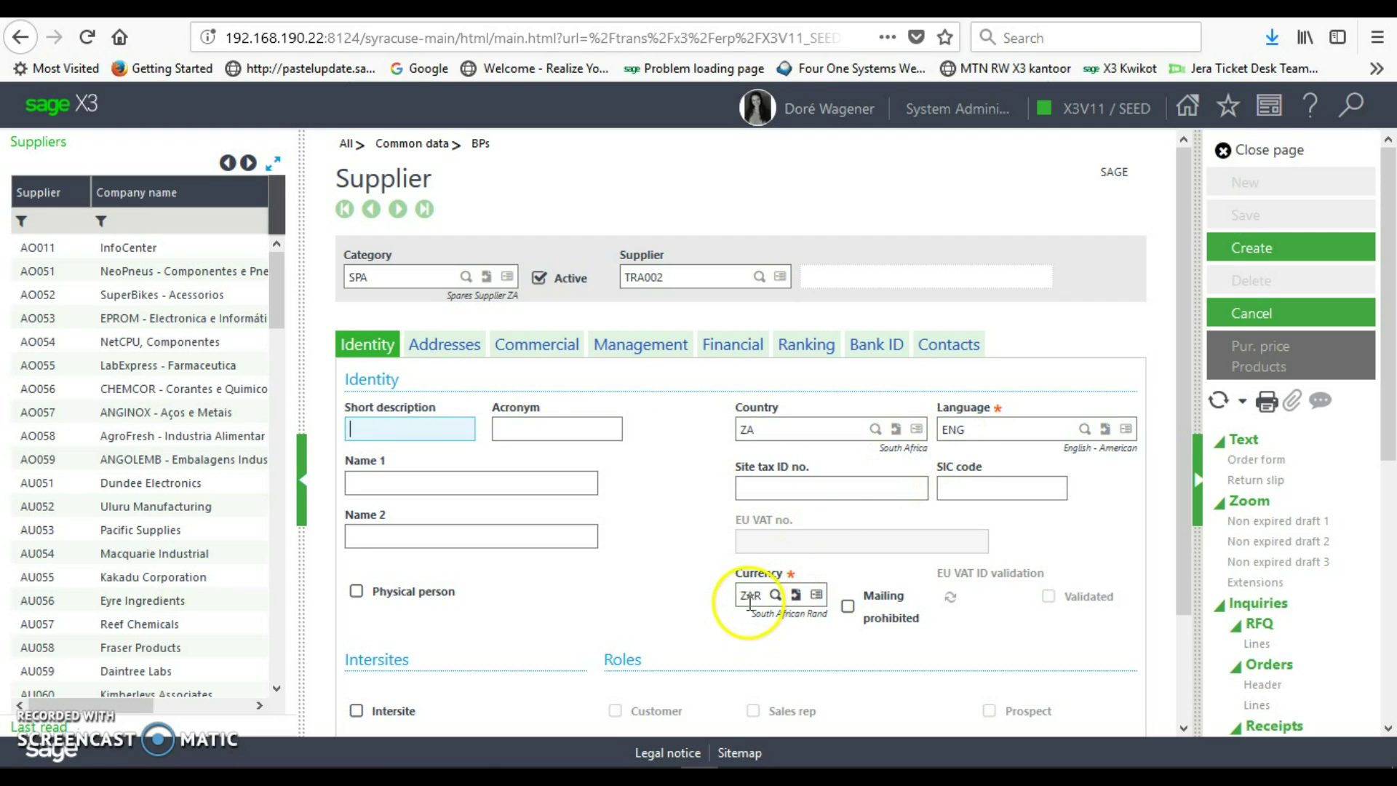
pyautogui.scroll(-2, 750, 595)
pyautogui.scroll(2, 743, 556)
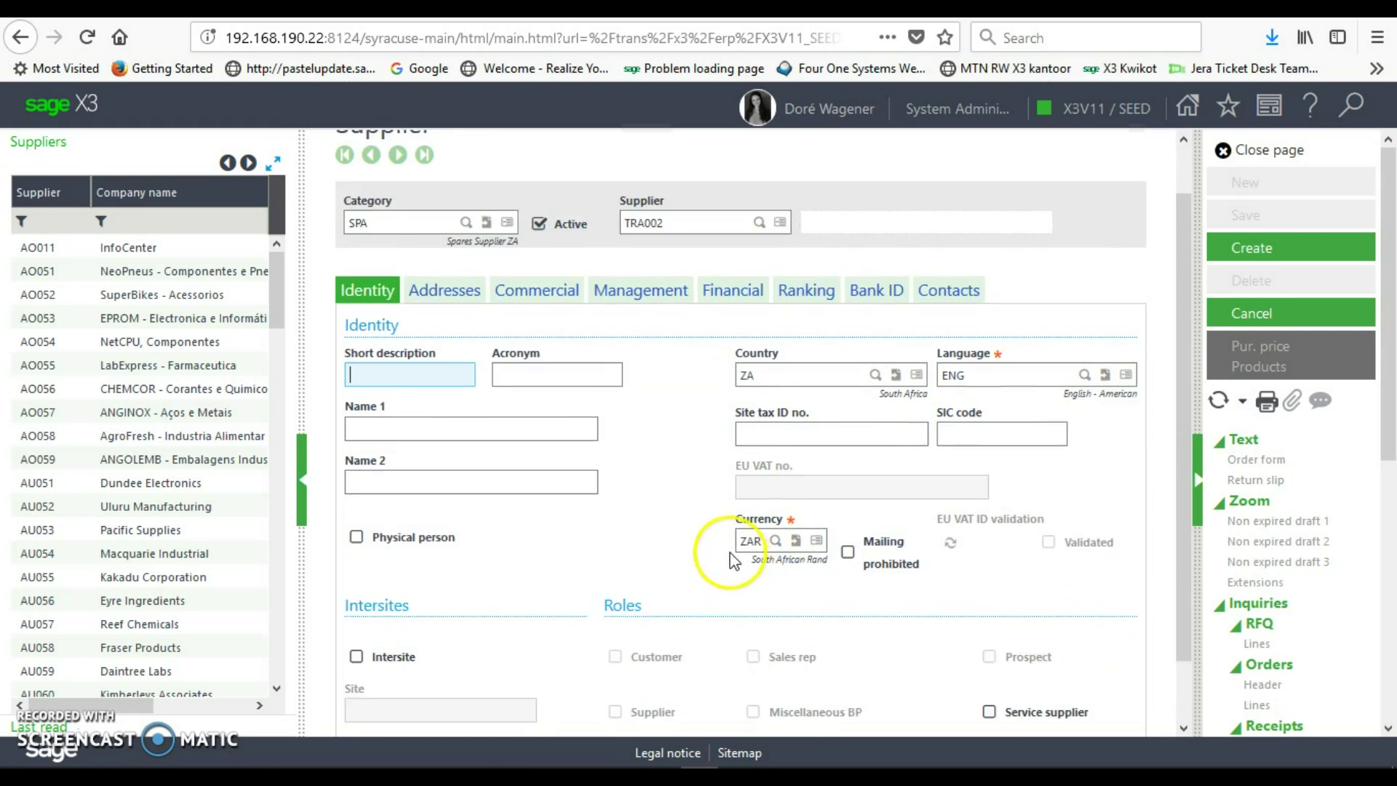
# Step: Add address code 01 with description p to the supplier's addresses, keeping ZA as its country
pyautogui.click(450, 346)
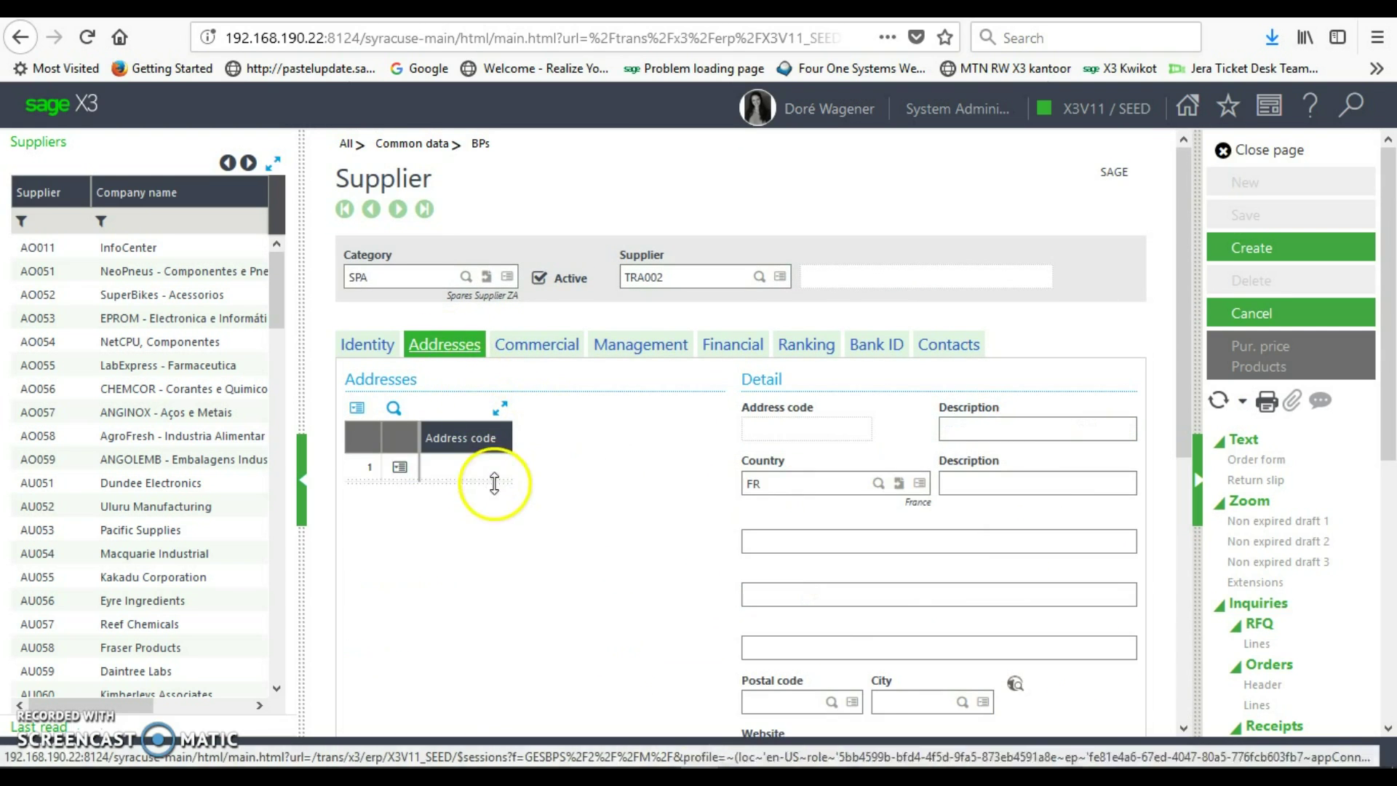
pyautogui.write('01')
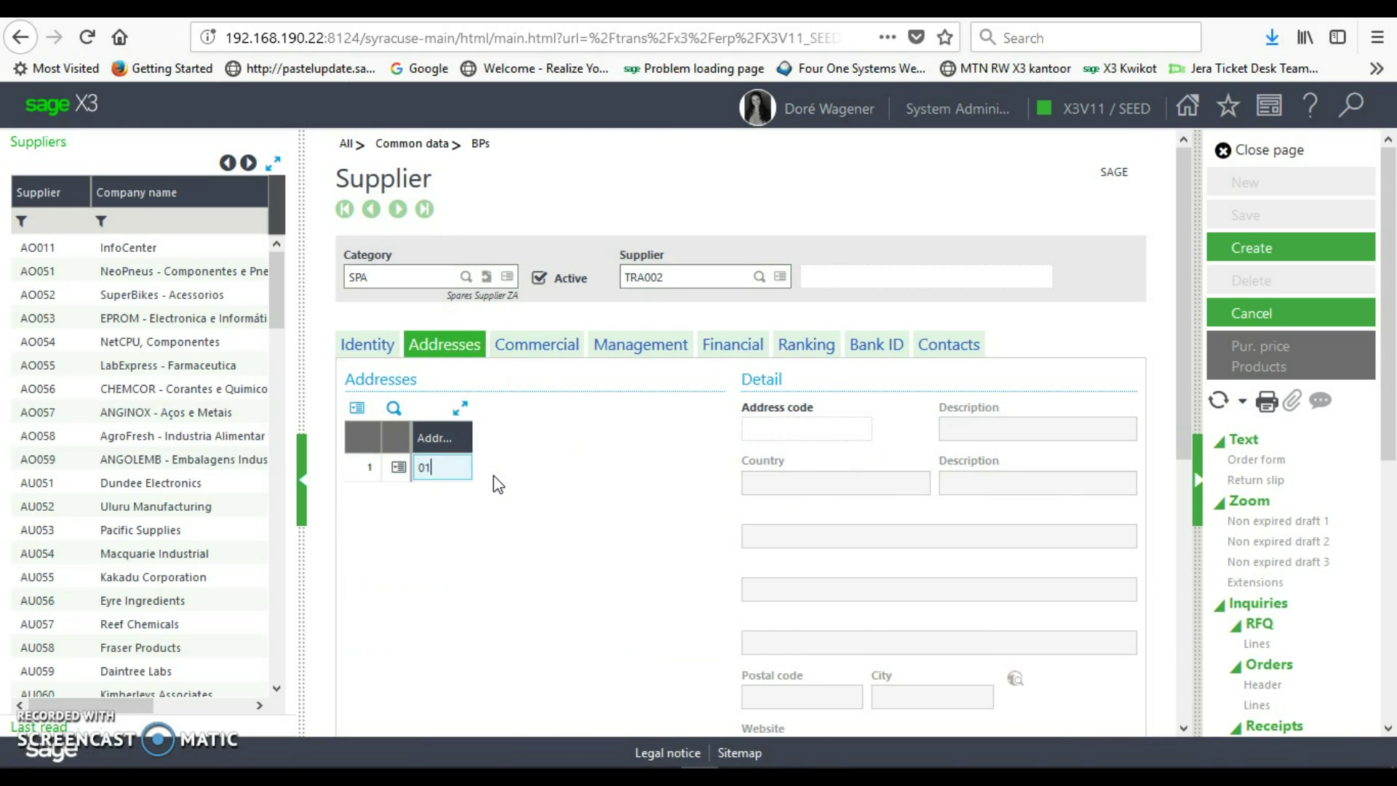
pyautogui.press('Tab')
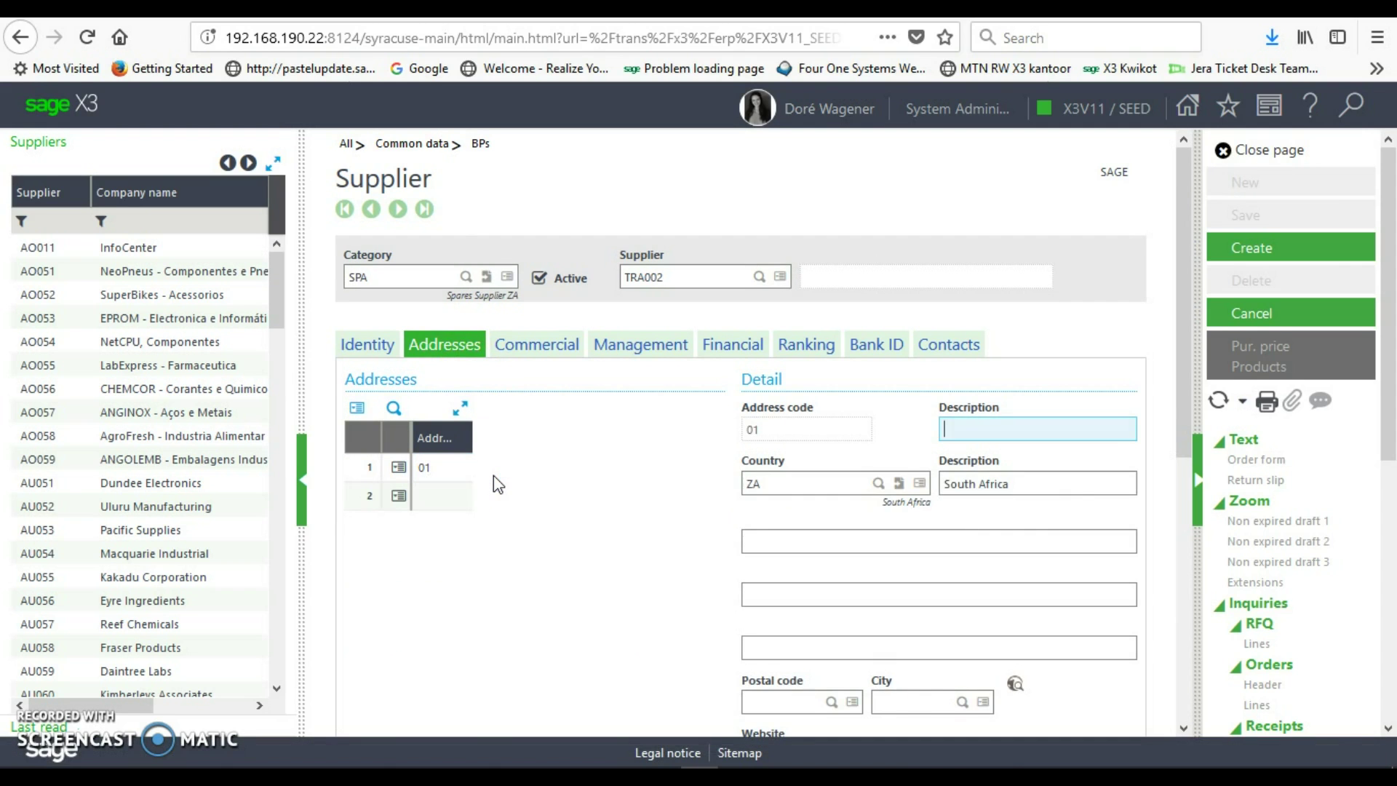
pyautogui.write('p')
pyautogui.press('Tab')
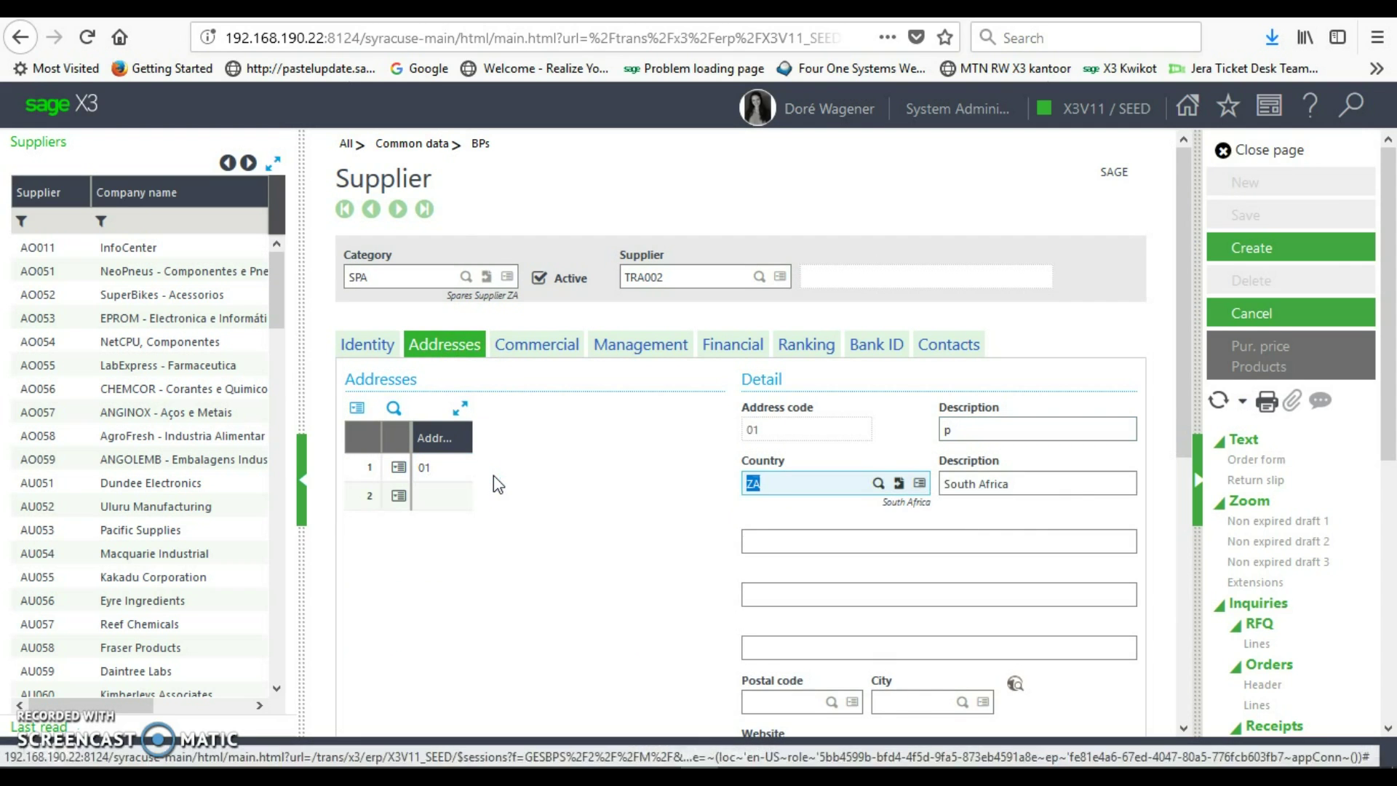
# Step: Review the new supplier's commercial order, receipt and report defaults, and its management credit and statistical group defaults
pyautogui.click(527, 350)
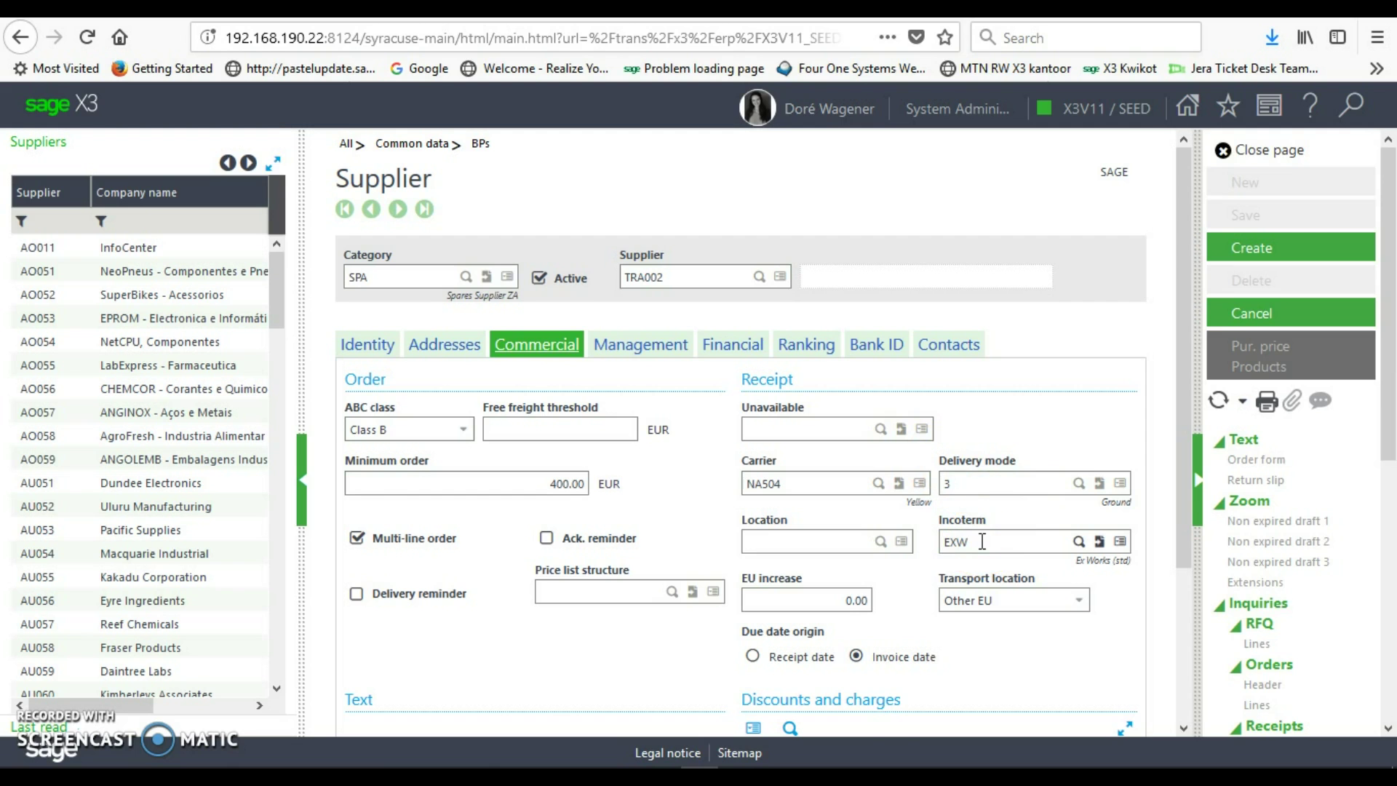
pyautogui.scroll(-3, 983, 541)
pyautogui.click(905, 458)
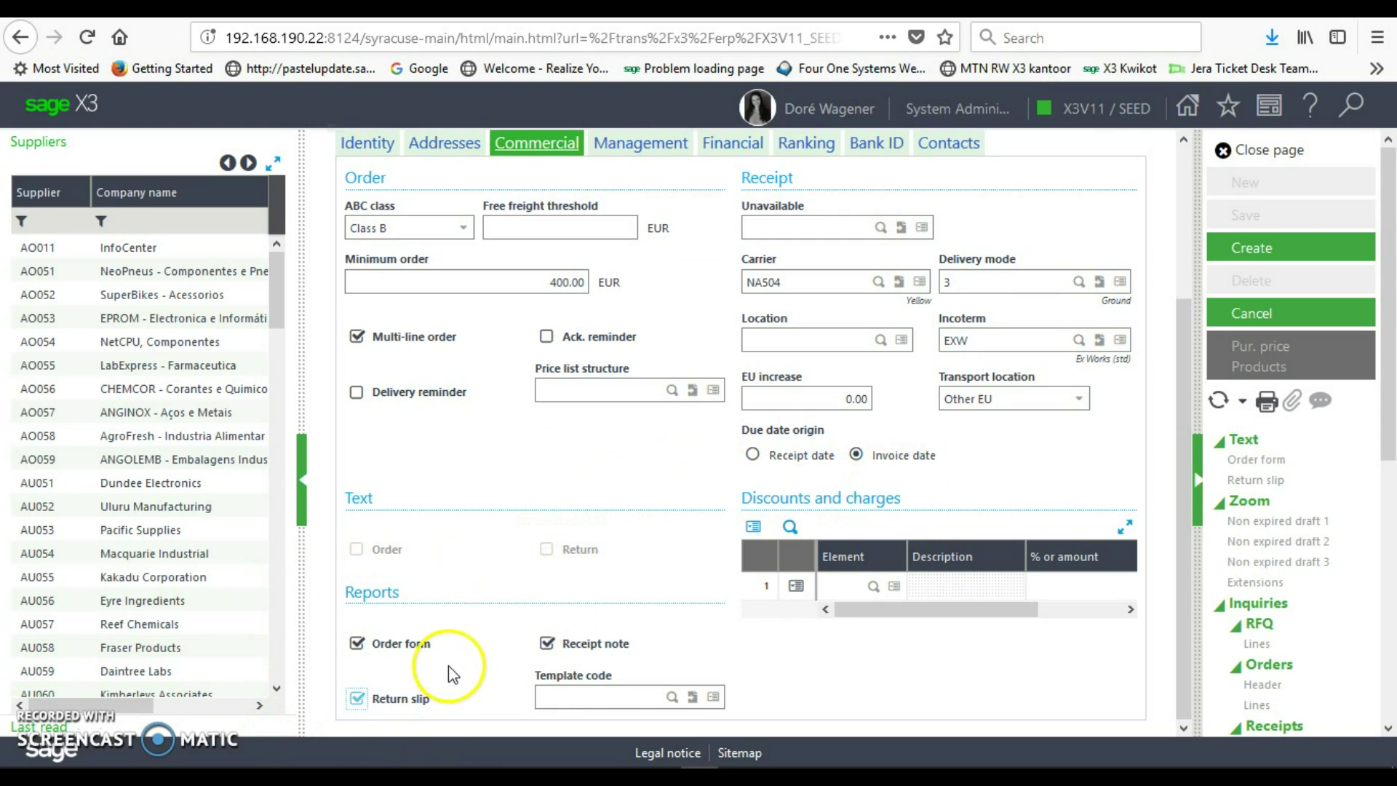
pyautogui.scroll(3, 515, 695)
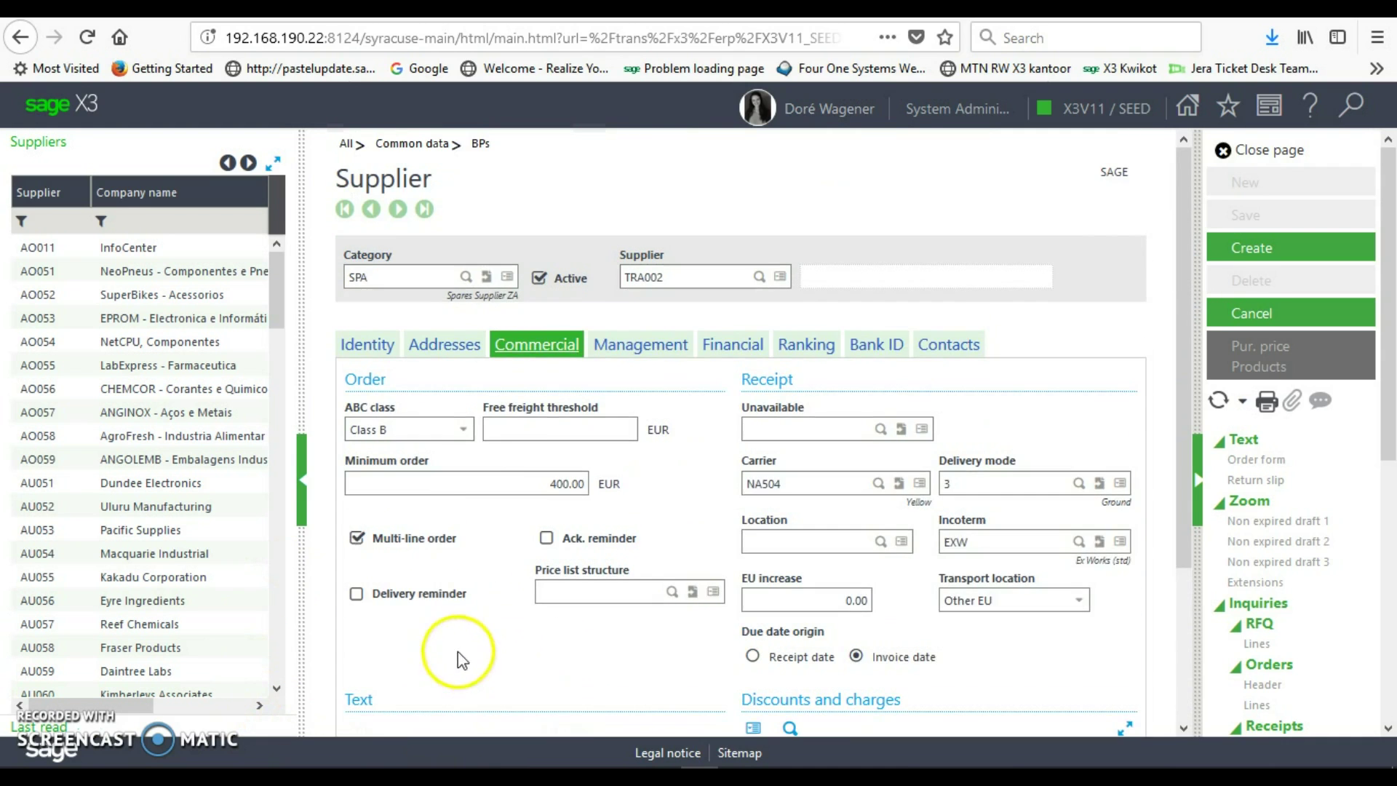
pyautogui.click(630, 356)
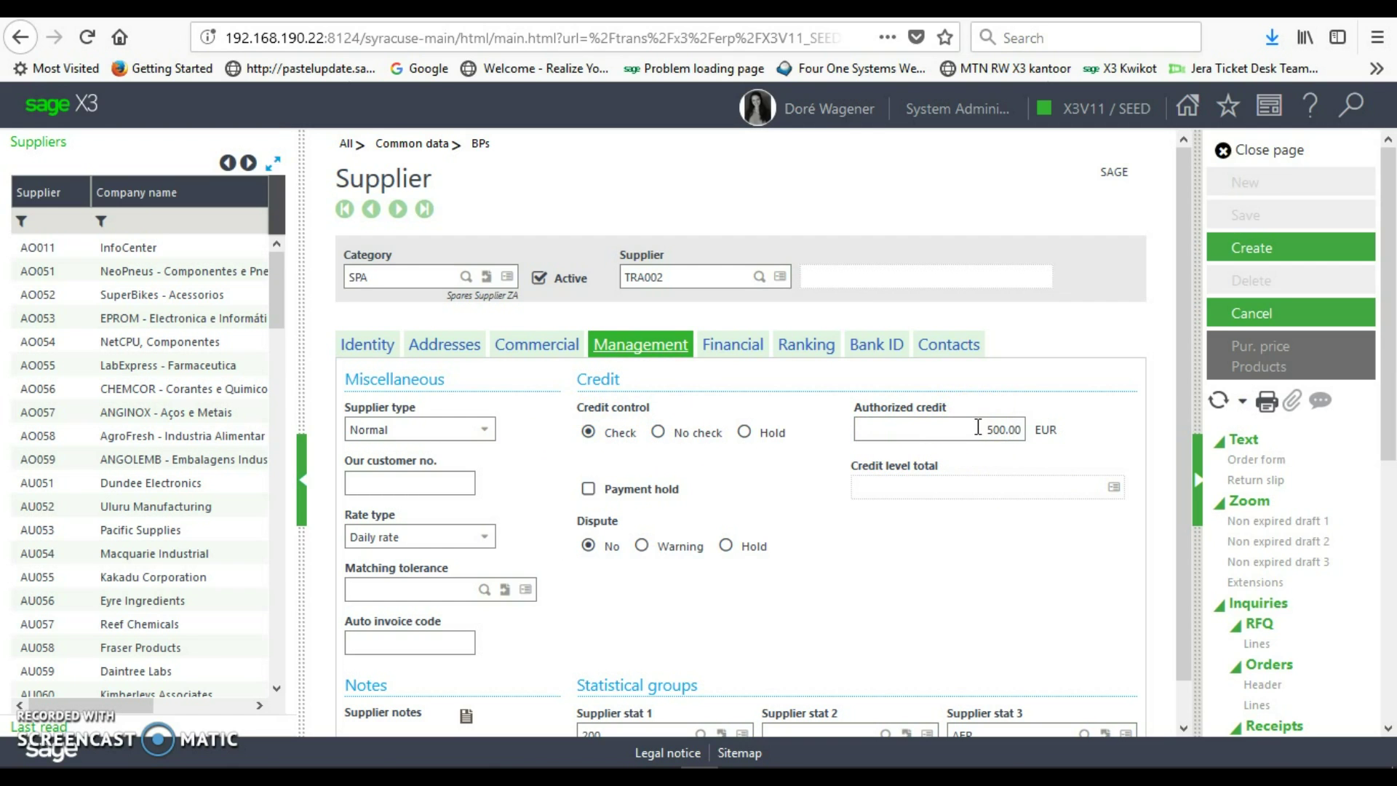
pyautogui.click(769, 538)
pyautogui.scroll(-1, 473, 539)
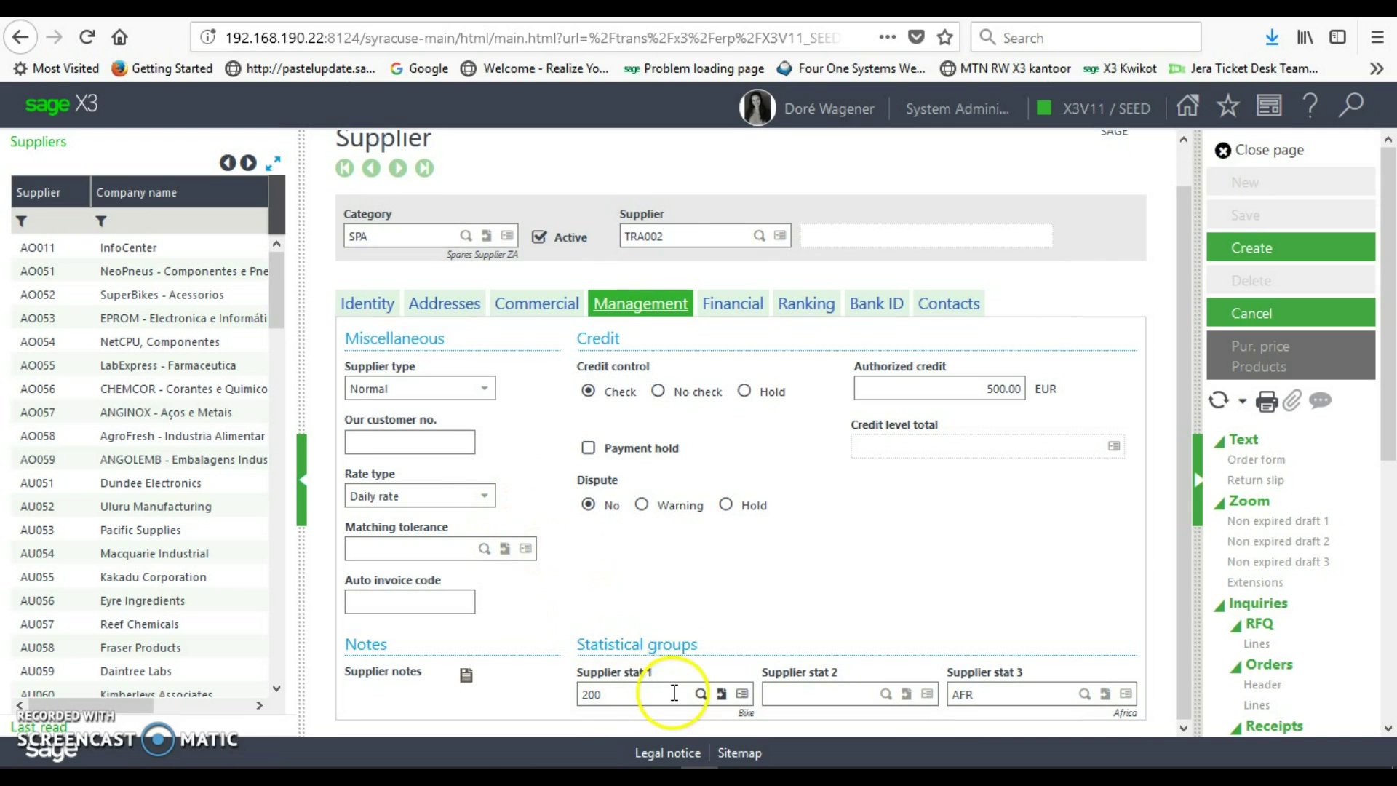
# Step: Review the supplier's financial defaults, including payment term, tax rule and analytical dimensions, and its ranking conversion factors
pyautogui.click(723, 312)
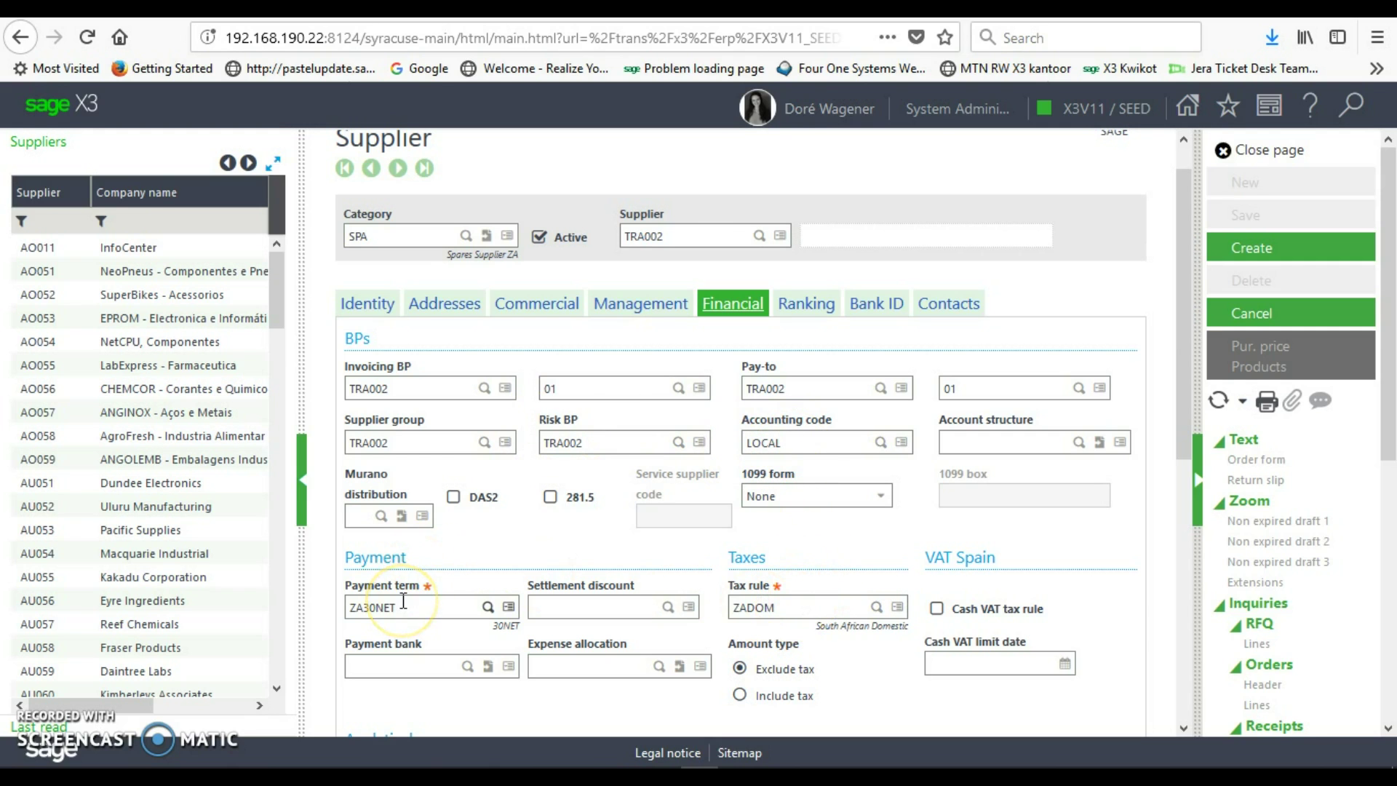
pyautogui.click(794, 676)
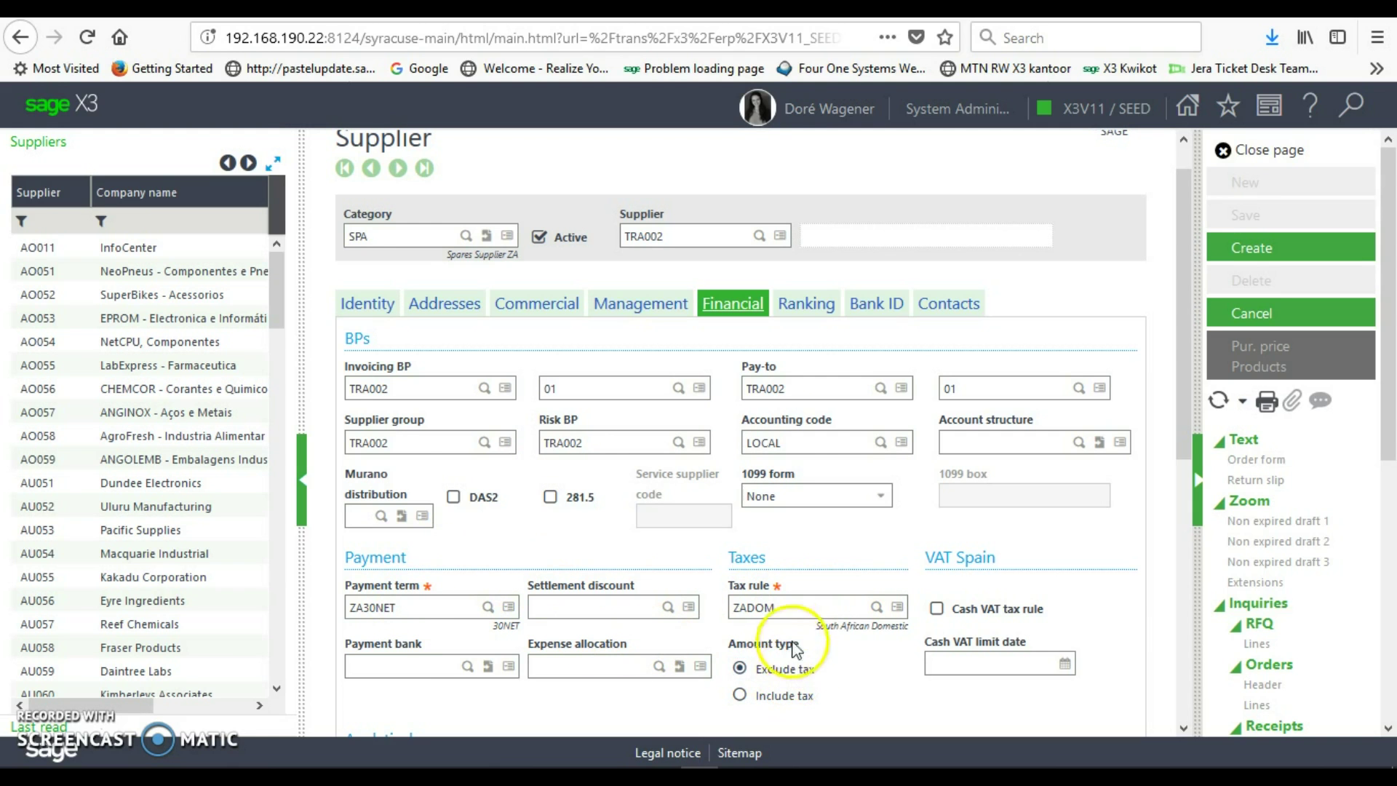
pyautogui.scroll(-6, 775, 622)
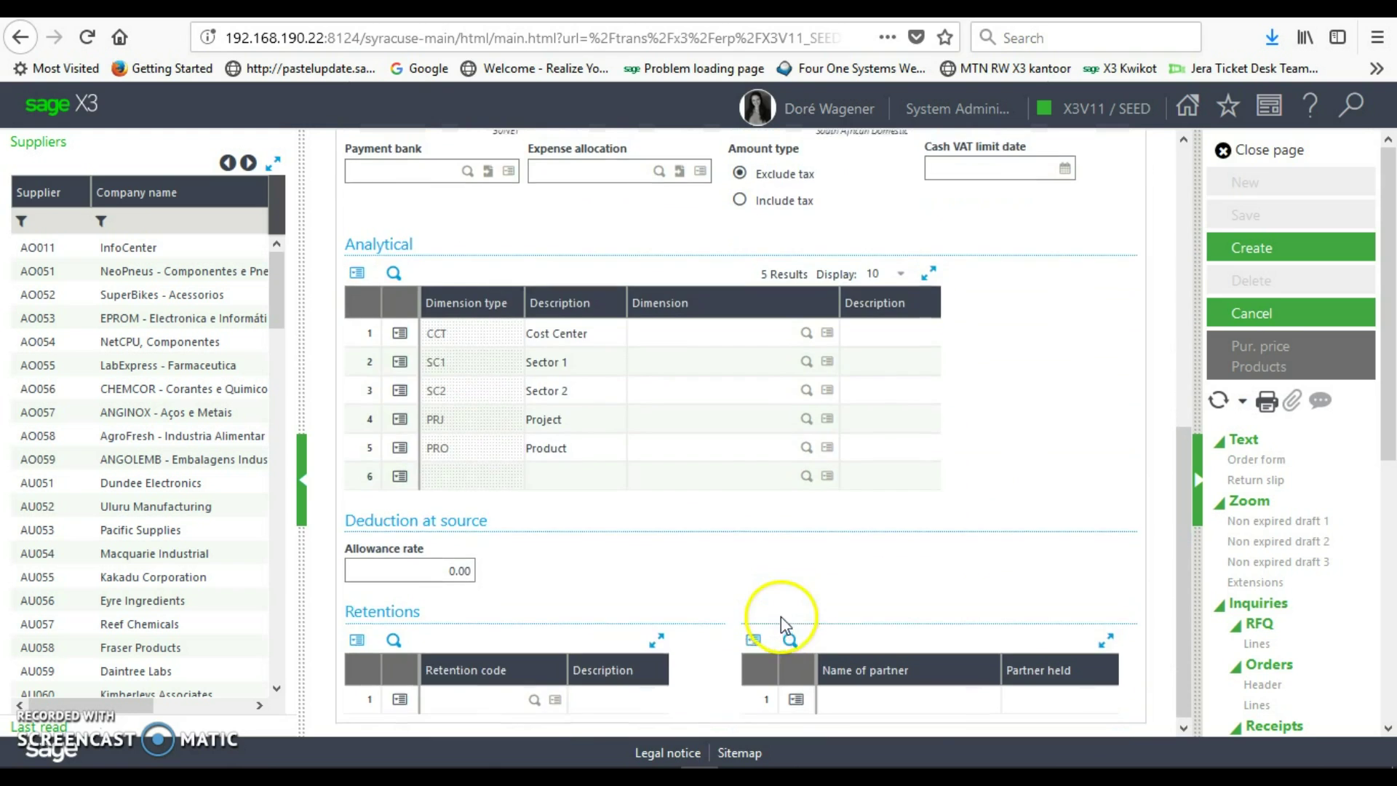
pyautogui.scroll(7, 780, 617)
pyautogui.click(821, 345)
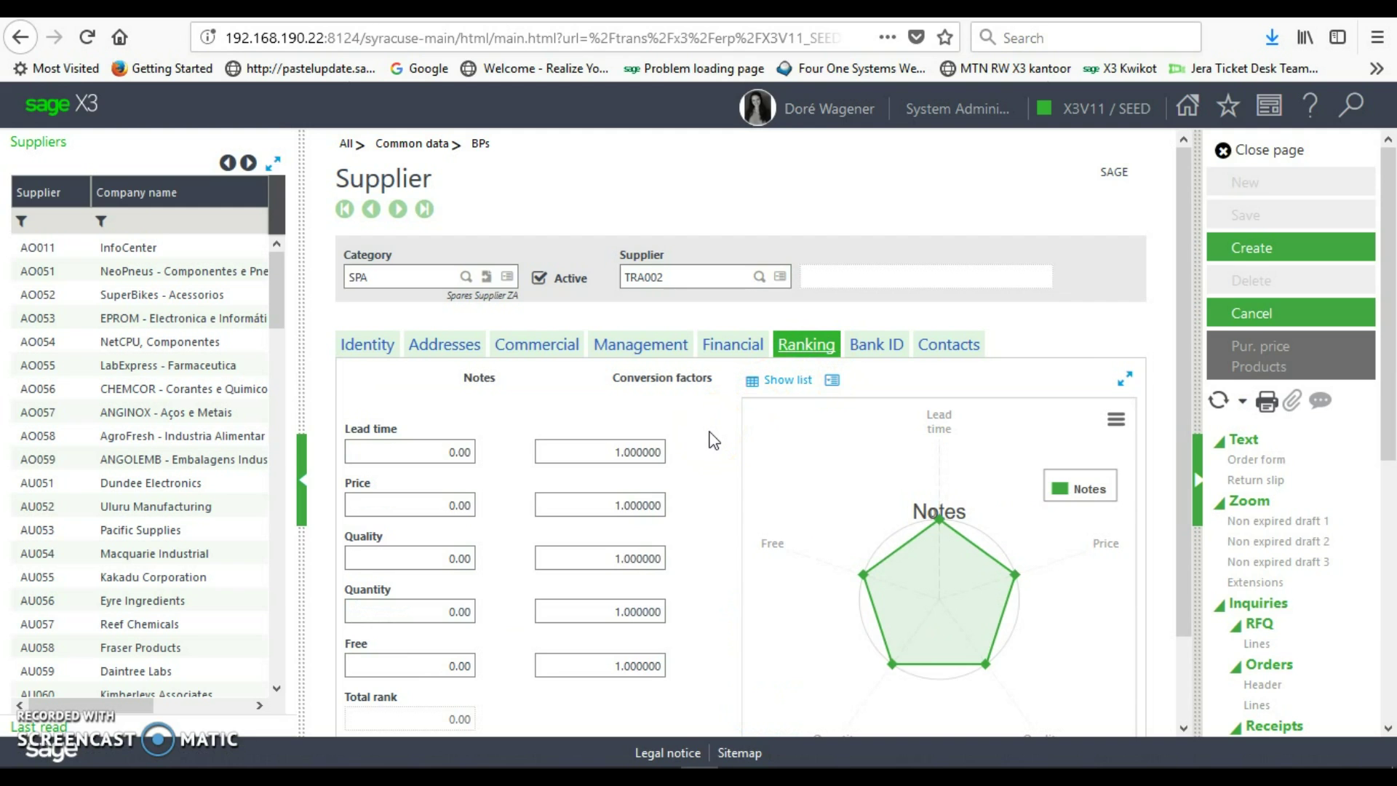
# Step: Look over the supplier's bank ID grid and the contact detail fields
pyautogui.click(876, 345)
pyautogui.click(642, 448)
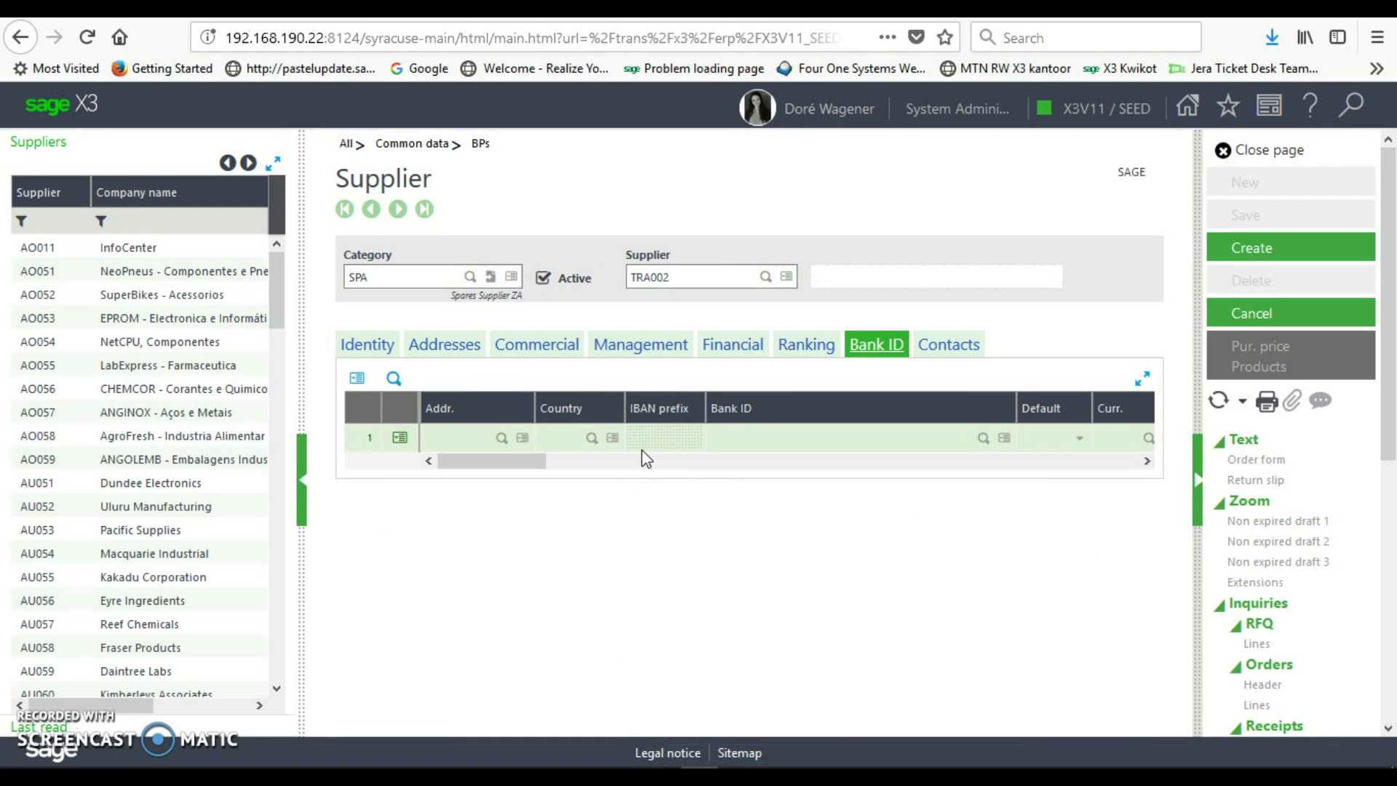
pyautogui.click(952, 345)
pyautogui.click(857, 590)
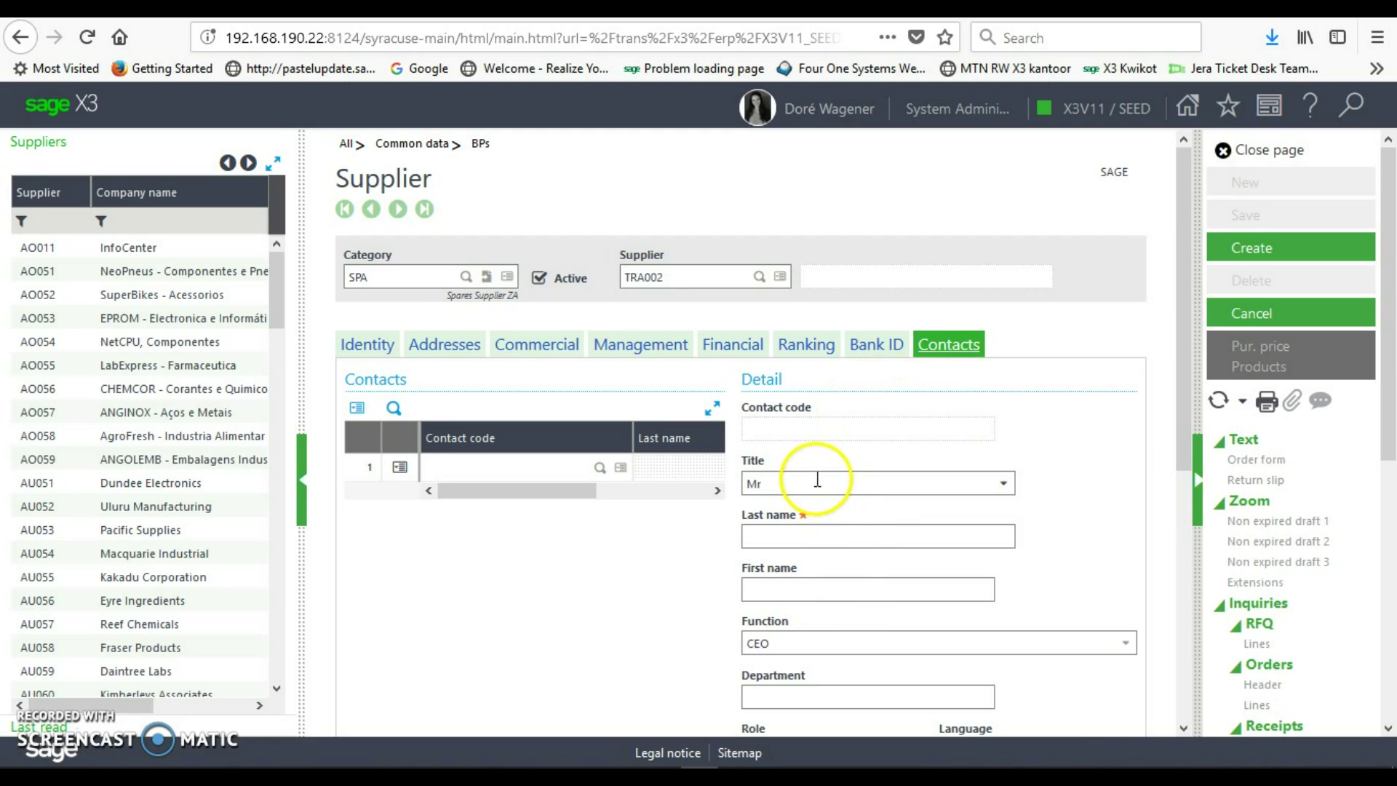
pyautogui.scroll(-3, 835, 486)
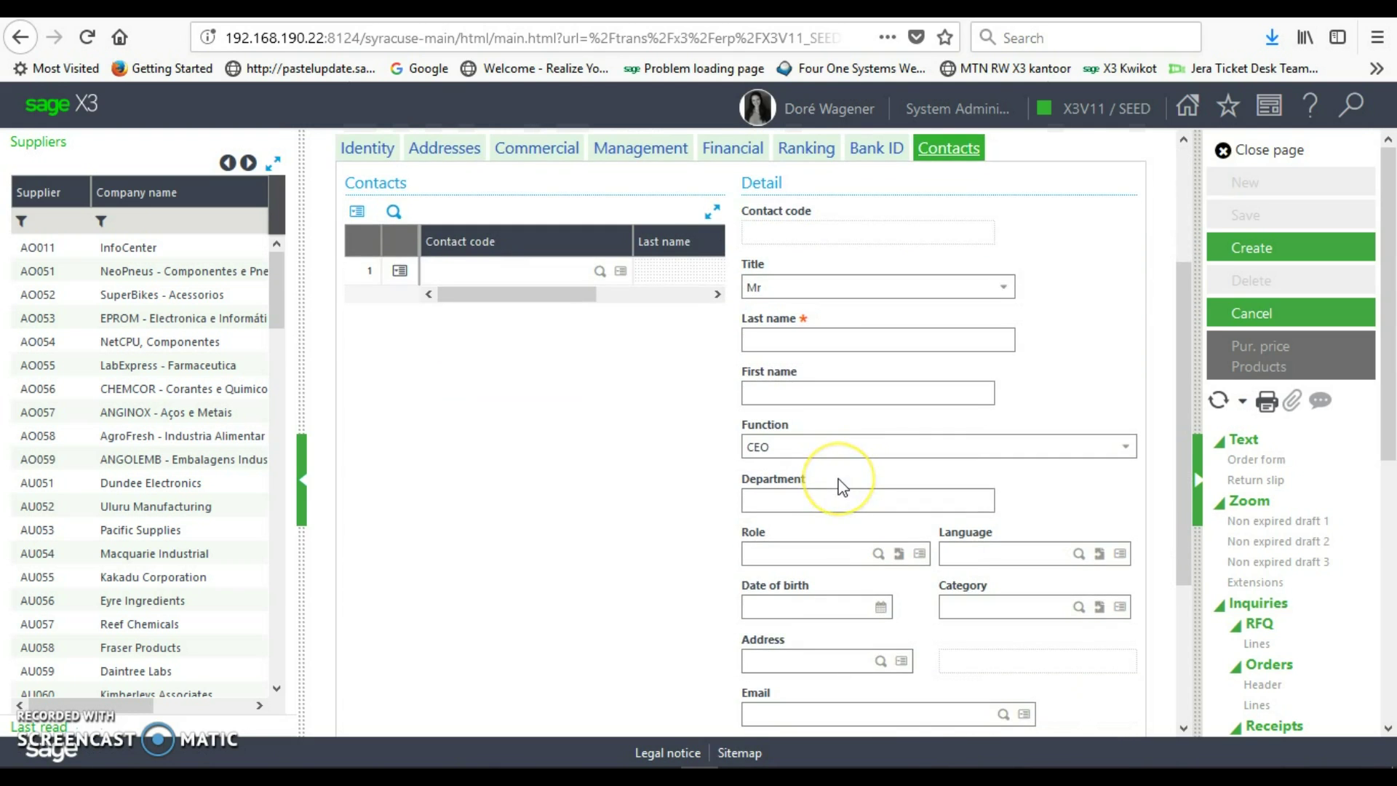
pyautogui.scroll(2, 842, 486)
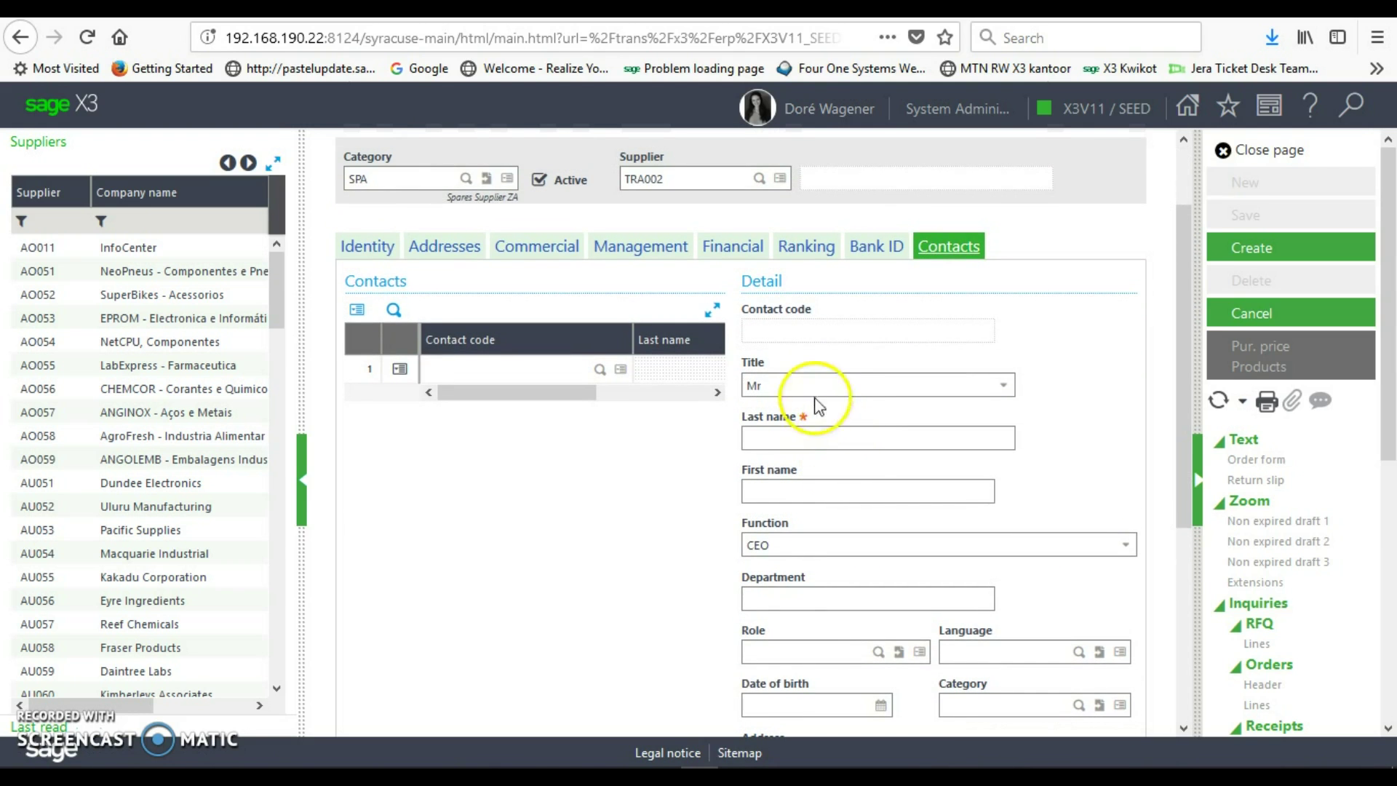
# Step: Recheck the supplier's address entry and the category-based commercial settings, including the minimum order amount and currency
pyautogui.click(367, 249)
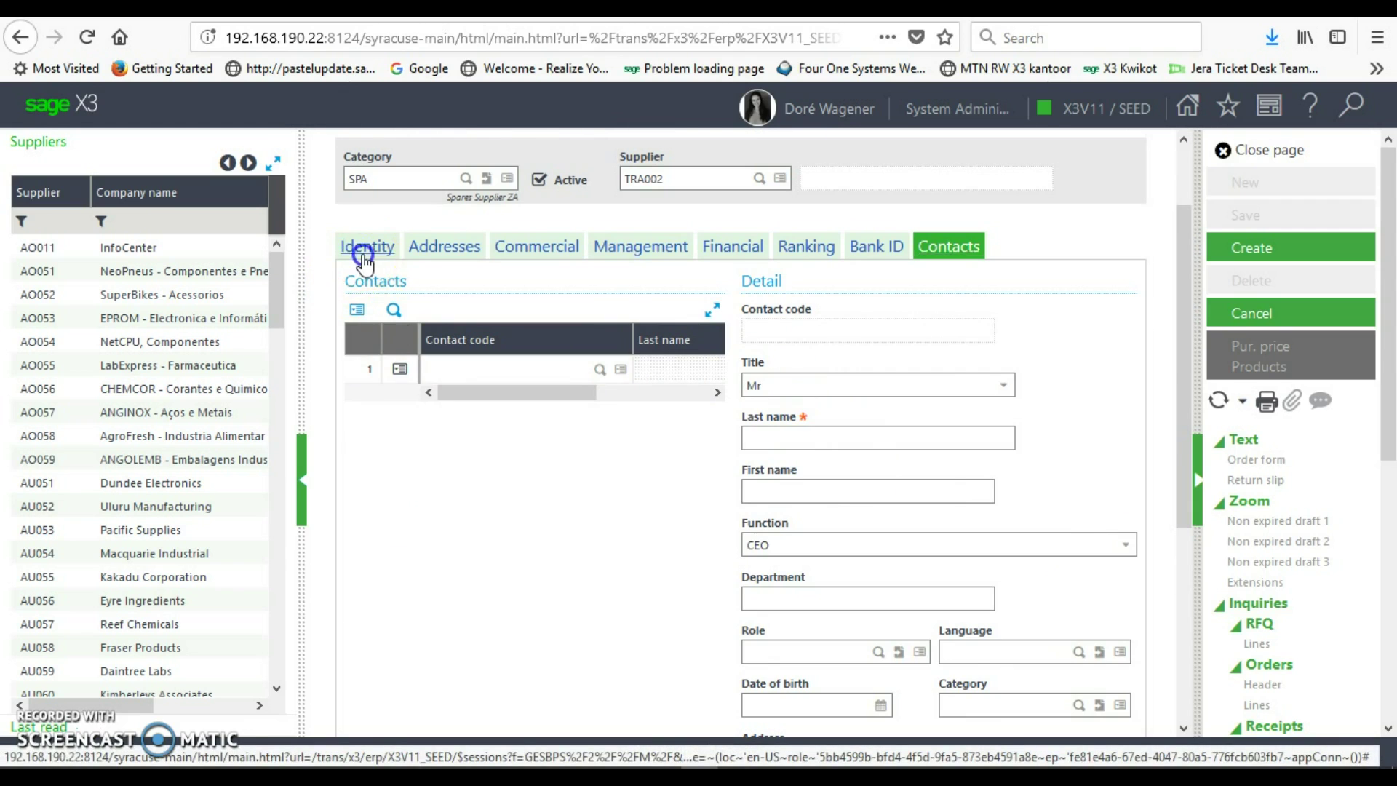
pyautogui.click(415, 251)
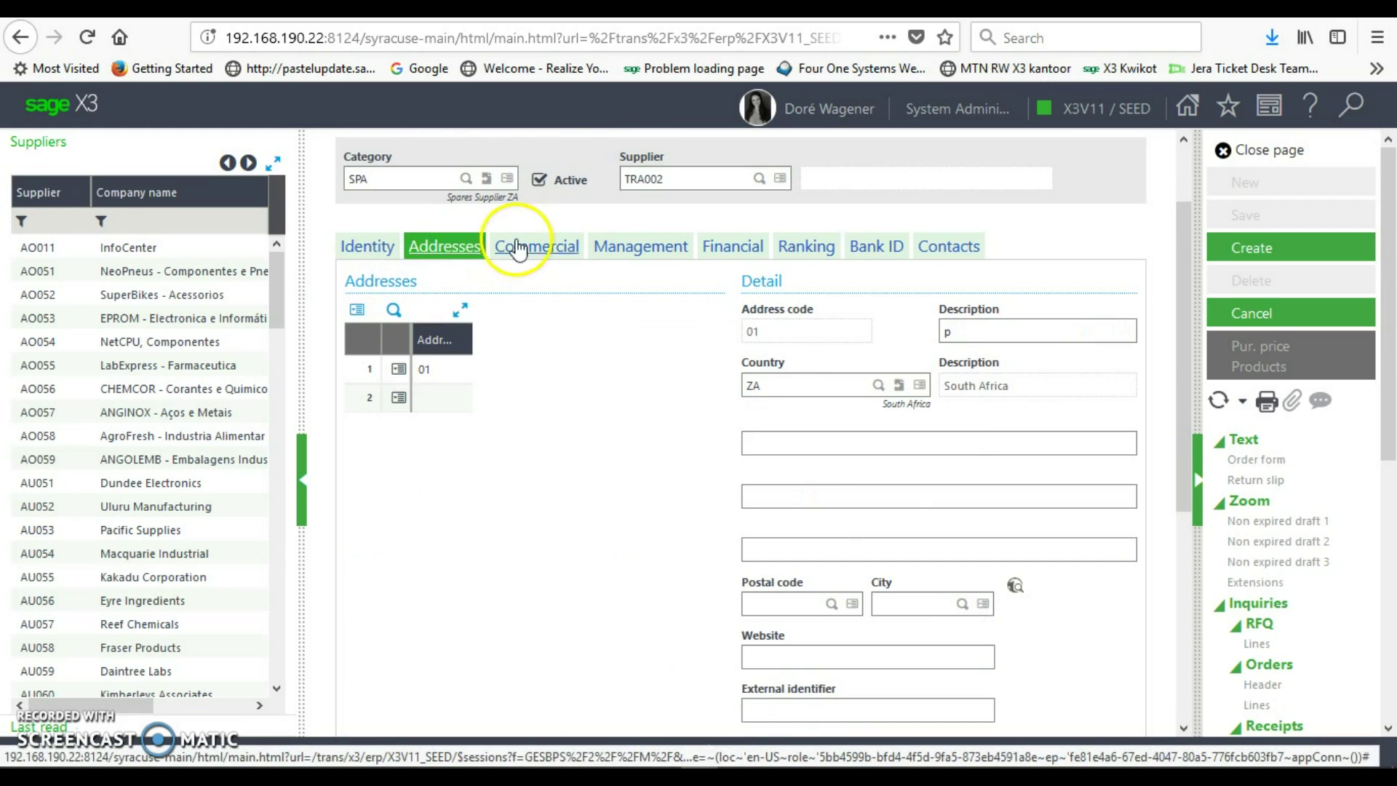
pyautogui.click(544, 250)
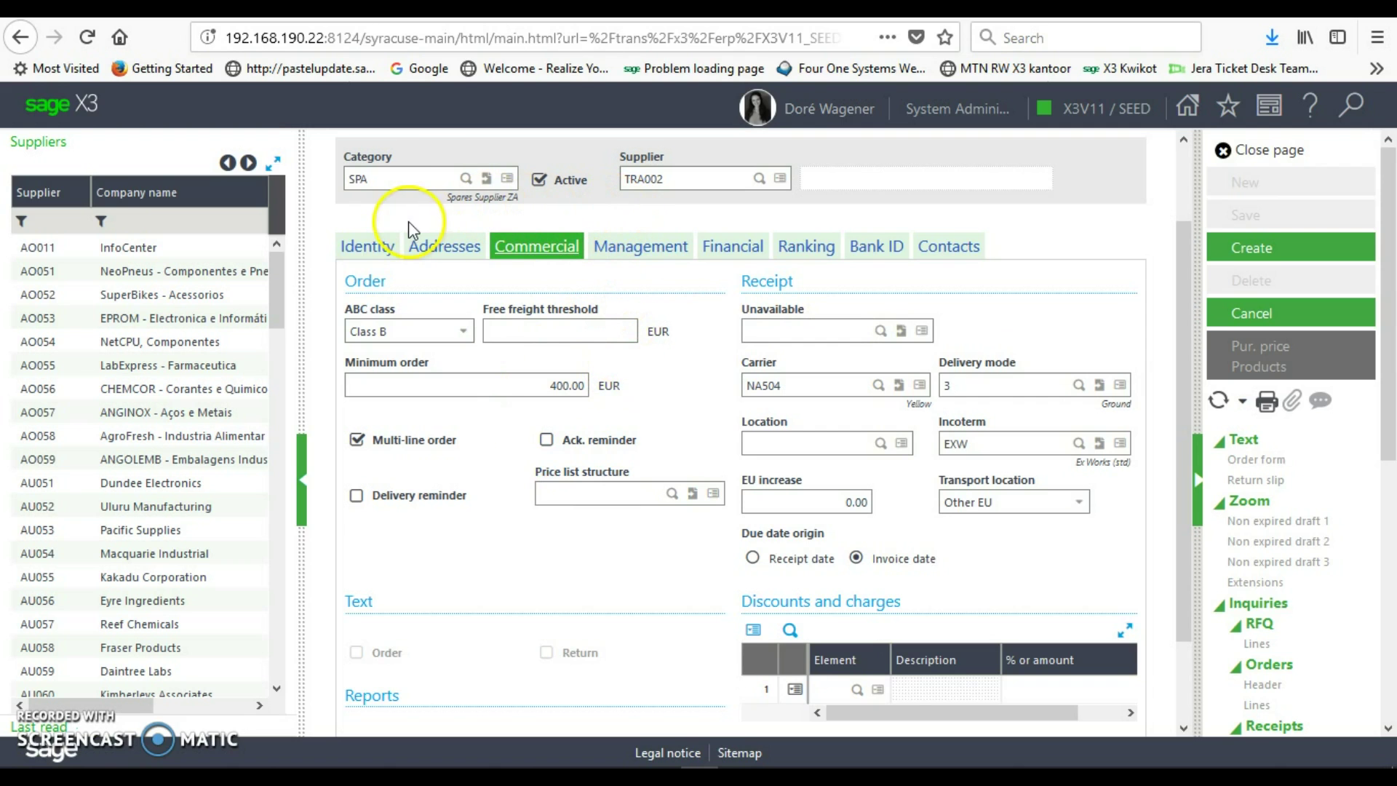
pyautogui.click(393, 184)
pyautogui.click(549, 393)
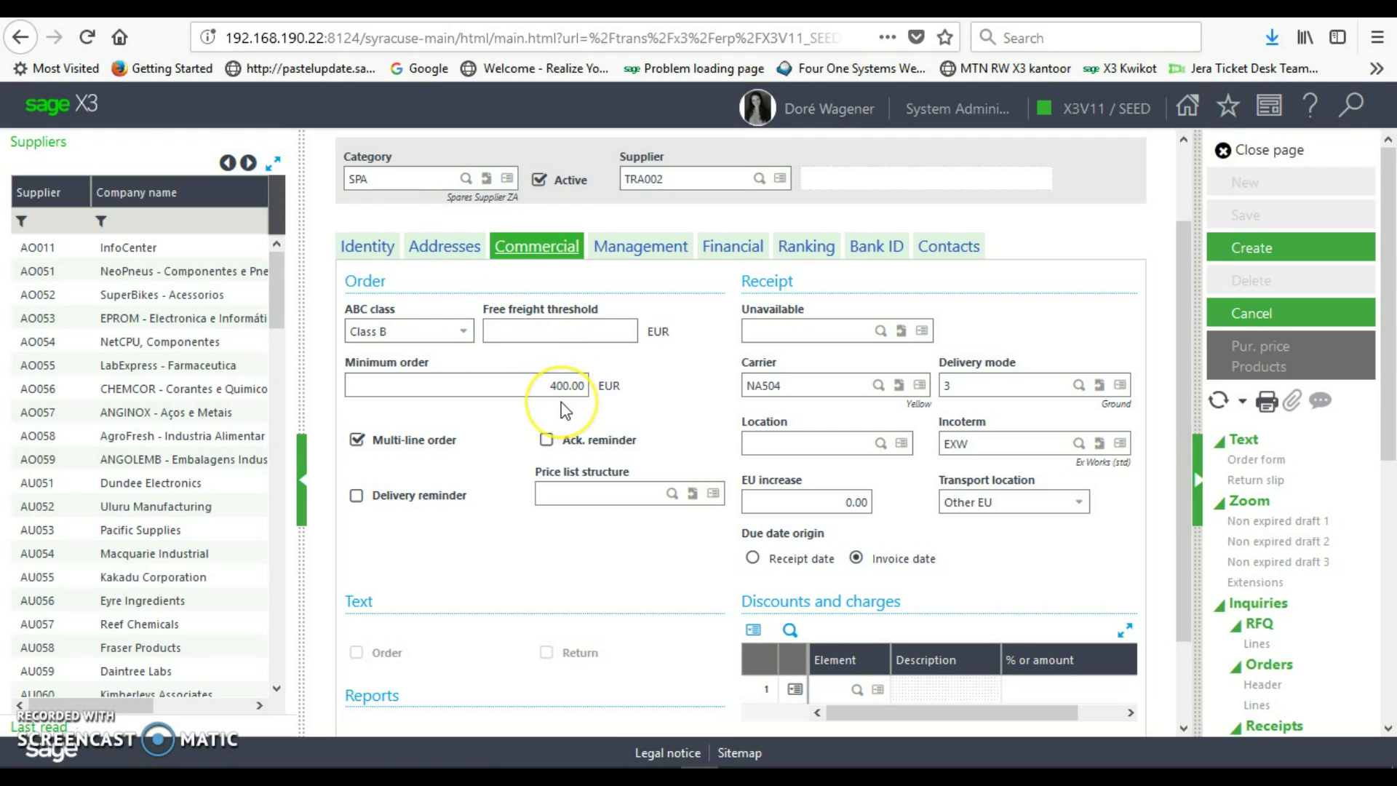
pyautogui.click(630, 399)
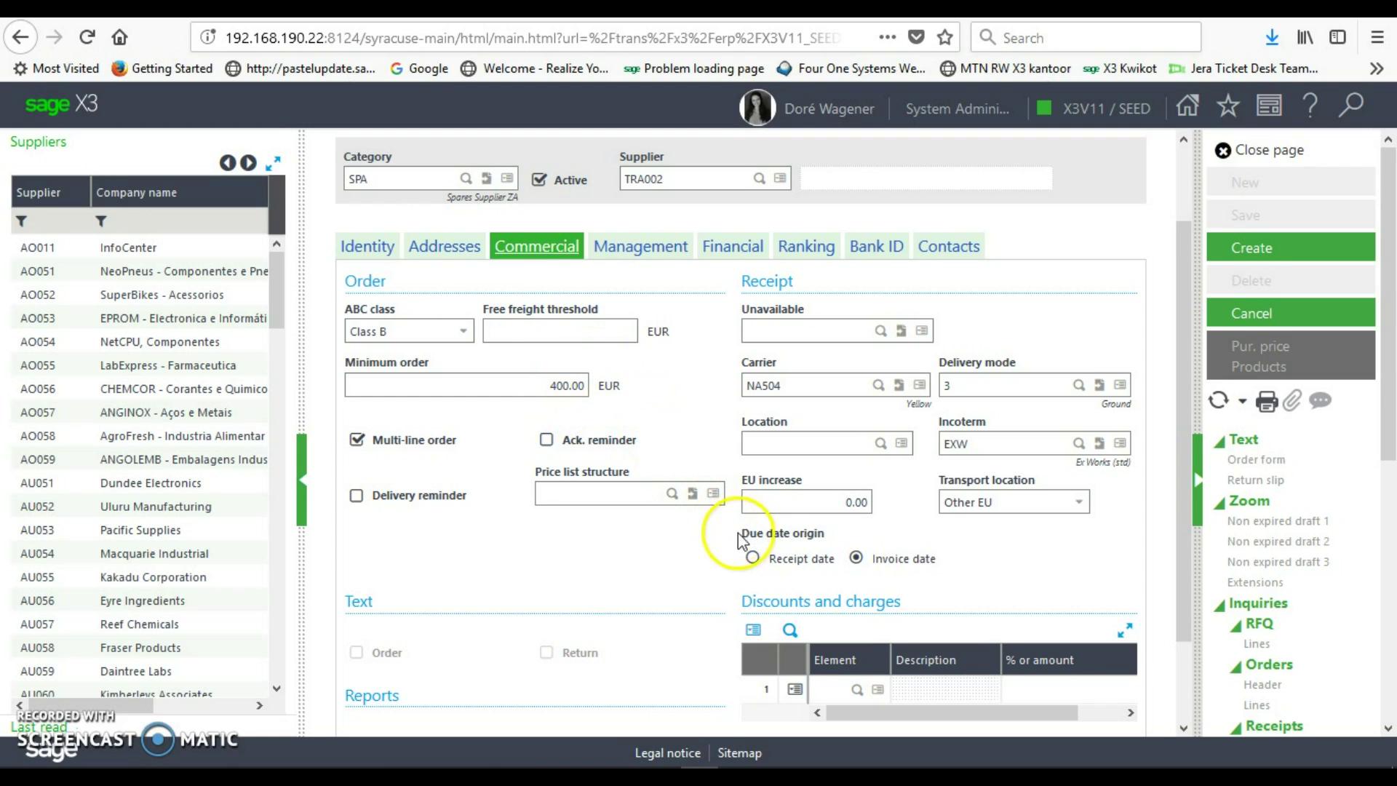